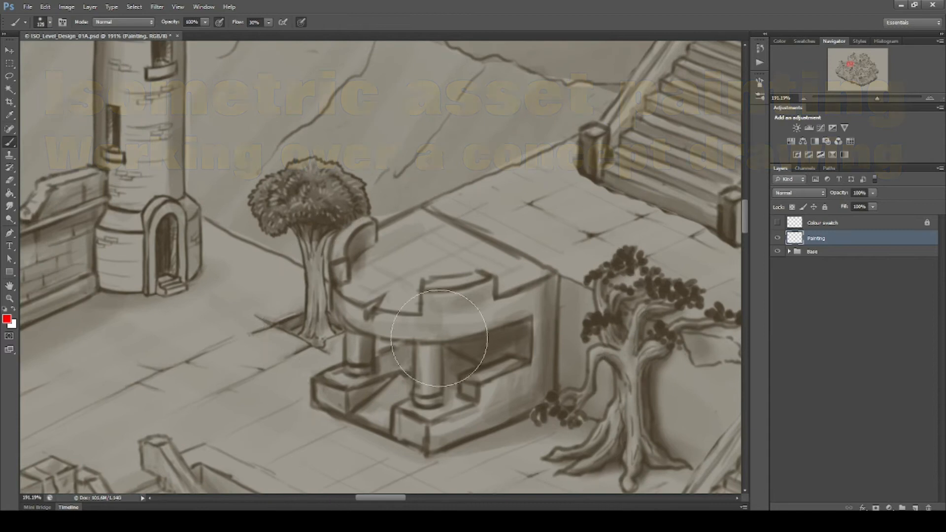
Lasso-select the opening in the building's side wall and fill it with dark blue 2c3c57 at 100% brush flow
key(l)
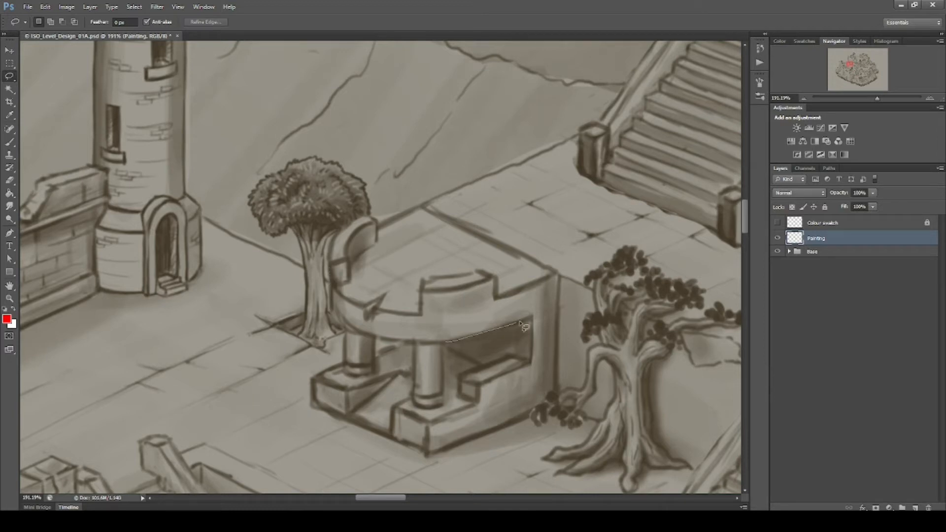
drag(452, 355, 451, 355)
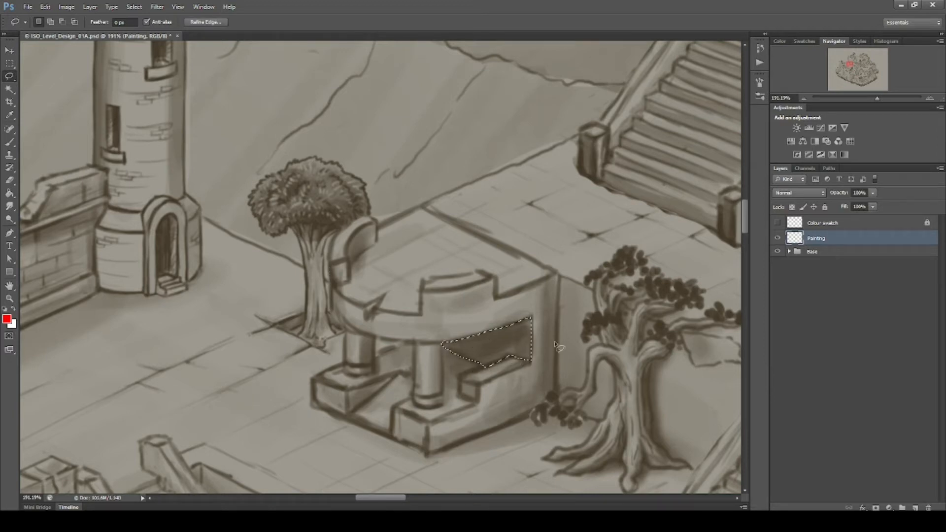
key(b)
click(7, 319)
drag(754, 430, 754, 363)
click(716, 403)
click(754, 429)
click(675, 399)
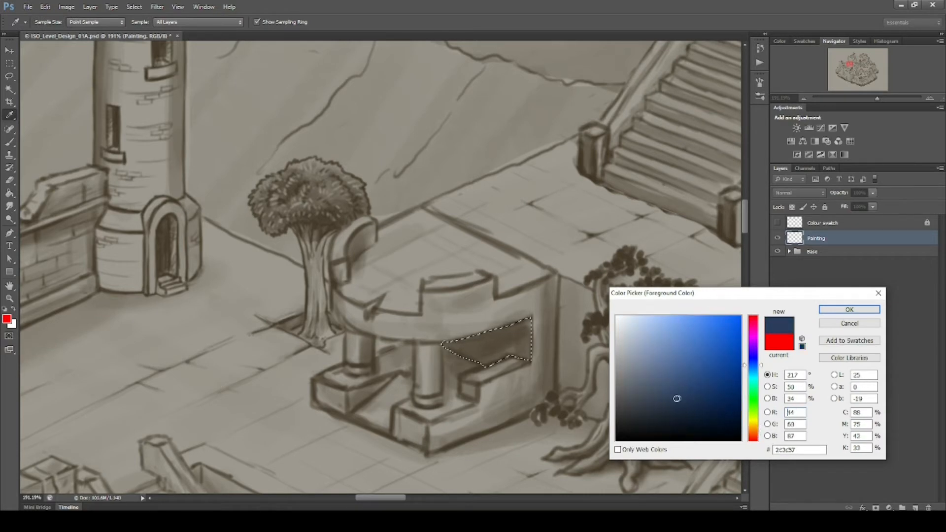
click(849, 310)
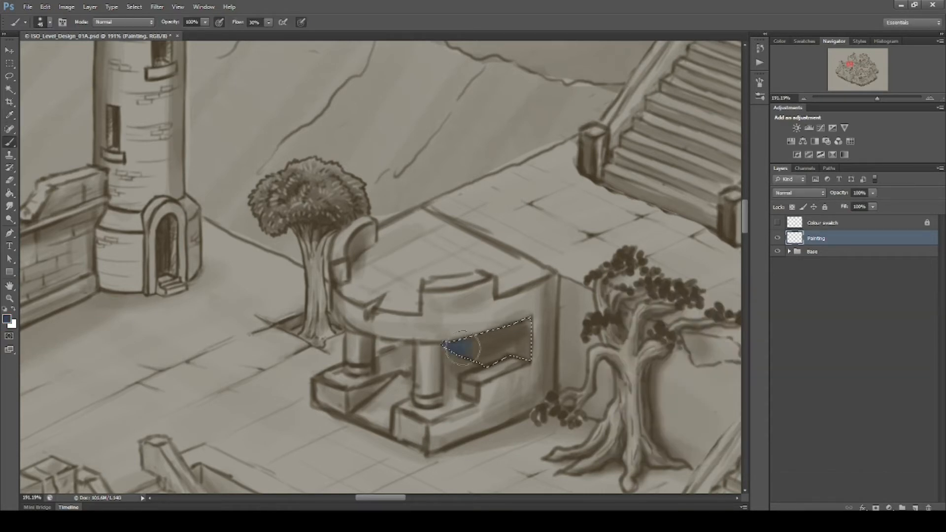
key(shift+0)
mouse_move(484, 317)
mouse_down()
mouse_move(500, 340)
mouse_move(507, 333)
mouse_move(487, 338)
mouse_move(520, 340)
mouse_up()
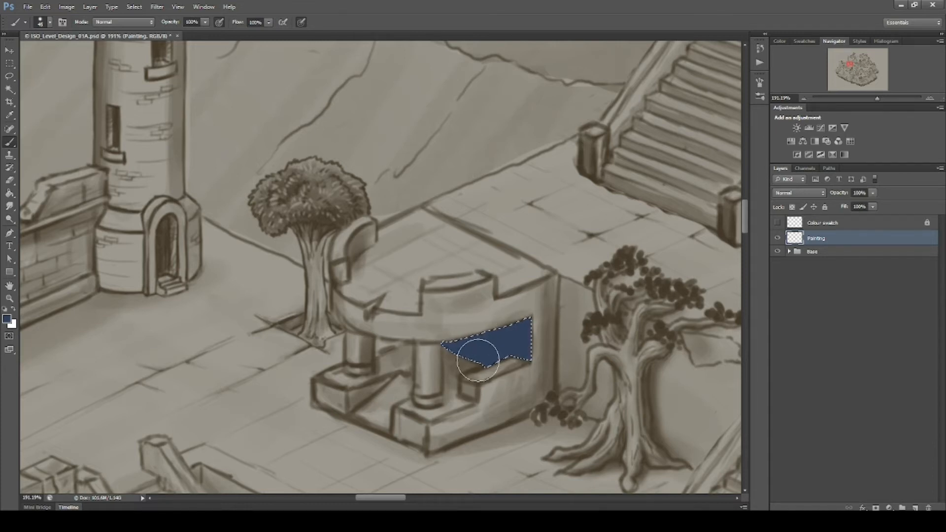
Pick a near-black blue, shade the inner end of the side opening with it, and deselect
key(n)
click(653, 418)
click(839, 312)
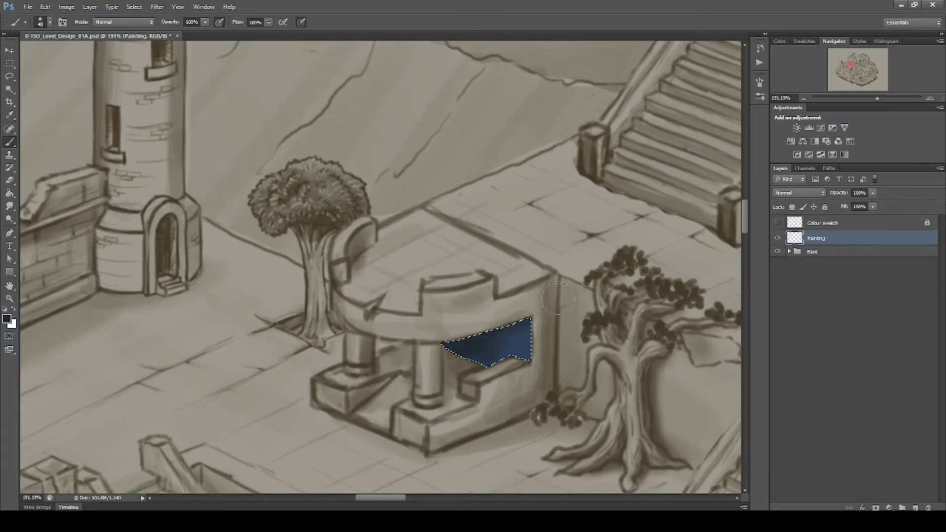
key(n)
key(Escape)
Lasso-select the interior and ledge tops around the two columns, excluding the columns from the selection
key(l)
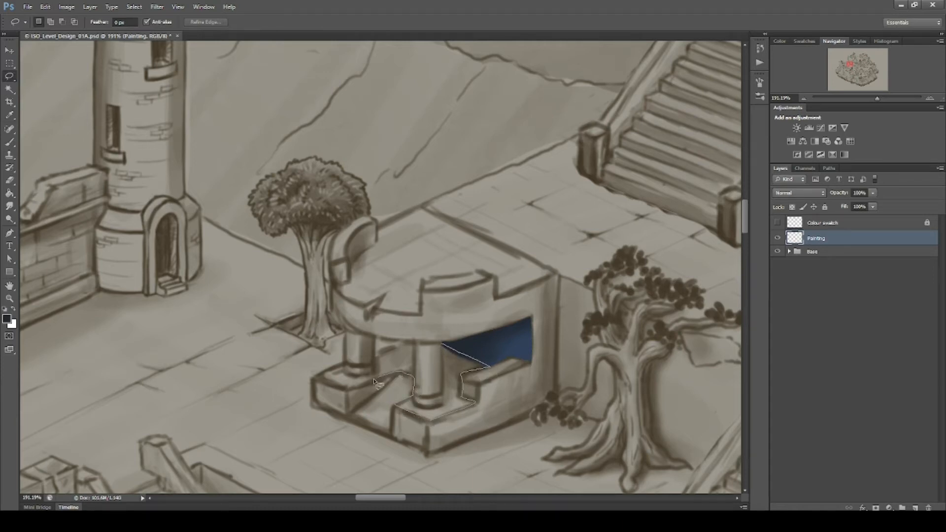
drag(456, 349, 458, 351)
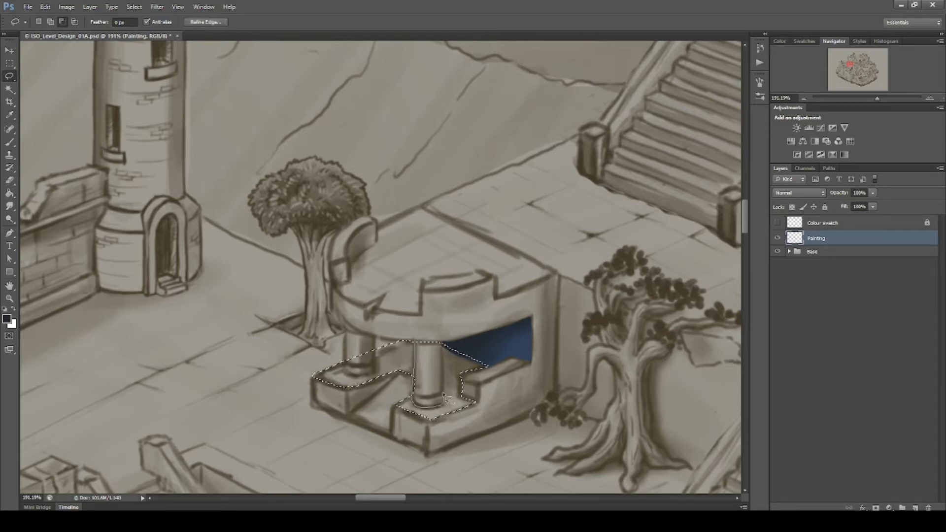
key(alt)
key(shift)
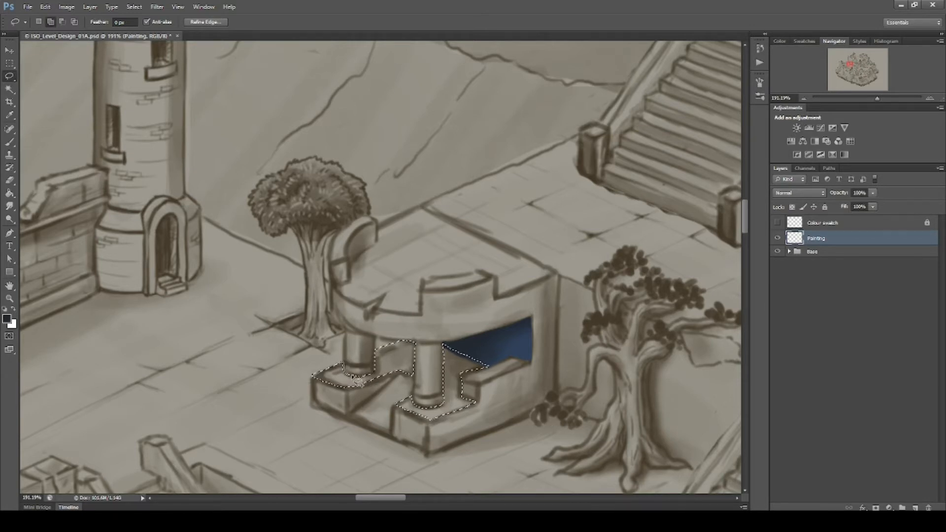
Choose a dark blue and paint the selected interior and ledge tops with it
key(b)
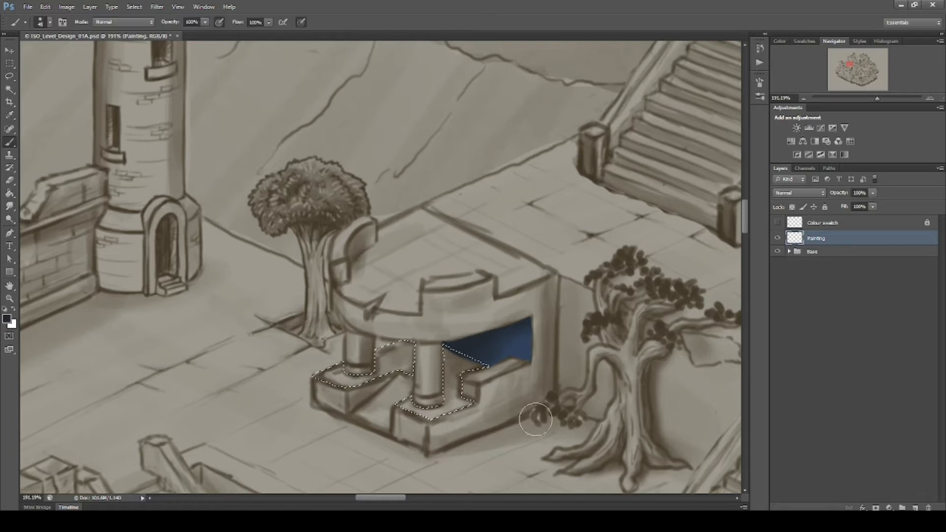
key(n)
click(849, 311)
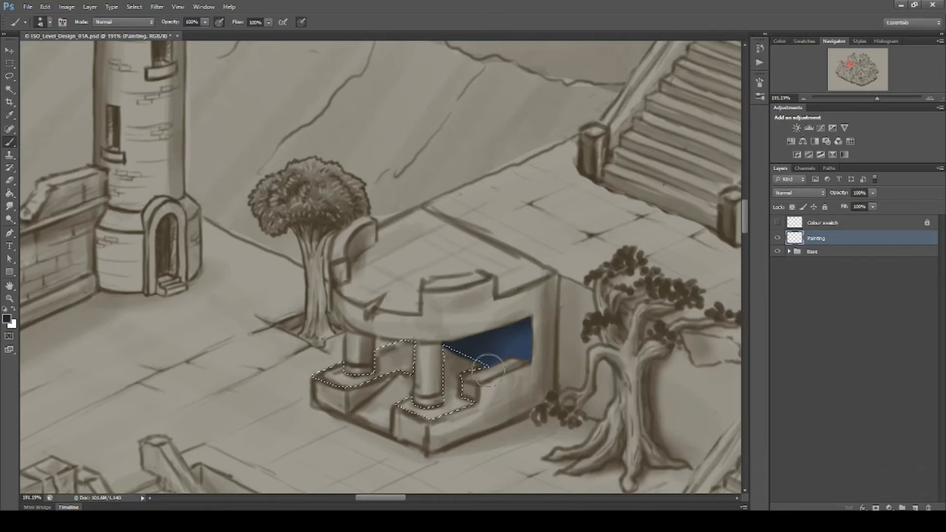
drag(382, 354, 458, 374)
drag(363, 352, 401, 365)
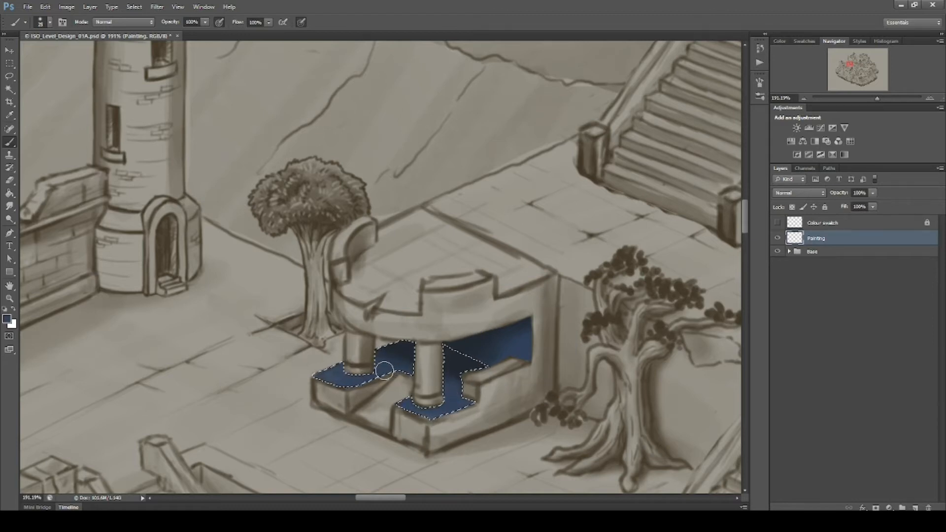
Sample the interior blue with a smaller brush, blend the shading around the columns, and deselect
key([)
key(x)
key(z)
key(b)
alt+click(398, 354)
mouse_move(451, 368)
mouse_down()
mouse_move(462, 409)
mouse_move(394, 409)
mouse_move(435, 414)
mouse_up()
key(ctrl+d)
Choose a golden yellow foreground colour and enlarge the brush to 40 px
key(n)
drag(754, 425, 754, 429)
mouse_move(691, 369)
mouse_down()
mouse_move(667, 355)
mouse_move(695, 333)
mouse_up()
click(838, 311)
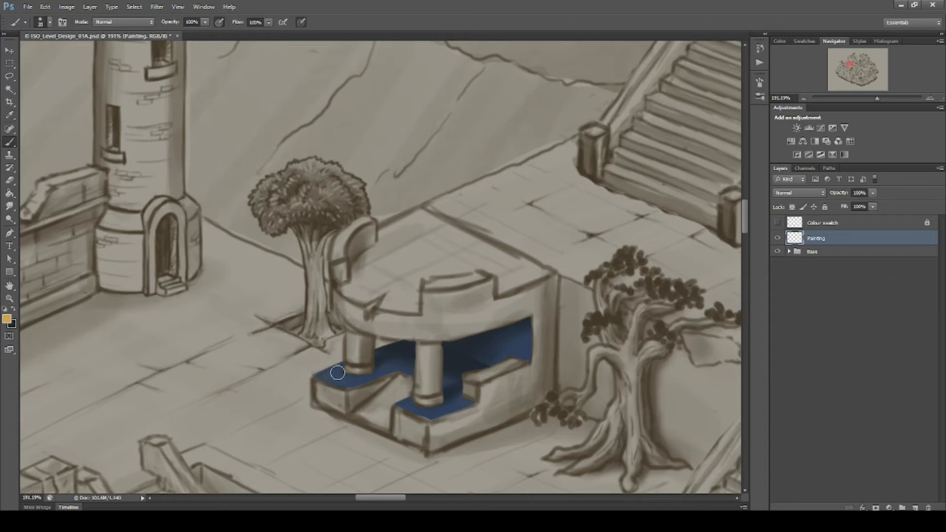
key(bracketright)
Set the brush's Shape Dynamics minimum diameter to 35%, controlled by pen pressure
click(760, 98)
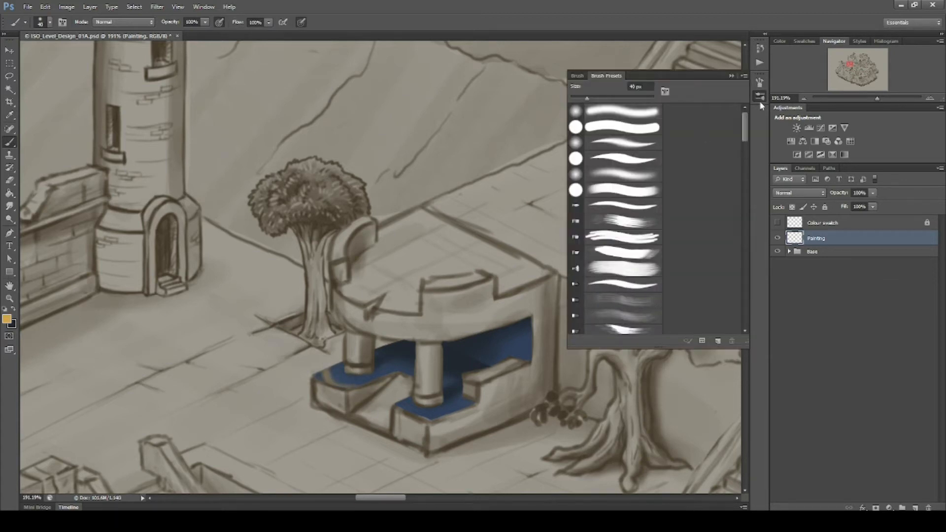
click(759, 82)
click(597, 112)
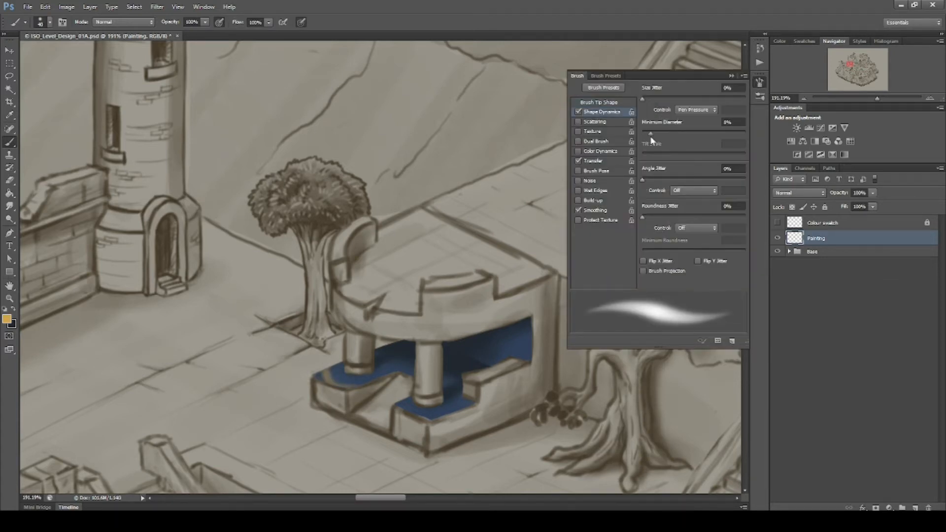
click(598, 103)
click(760, 97)
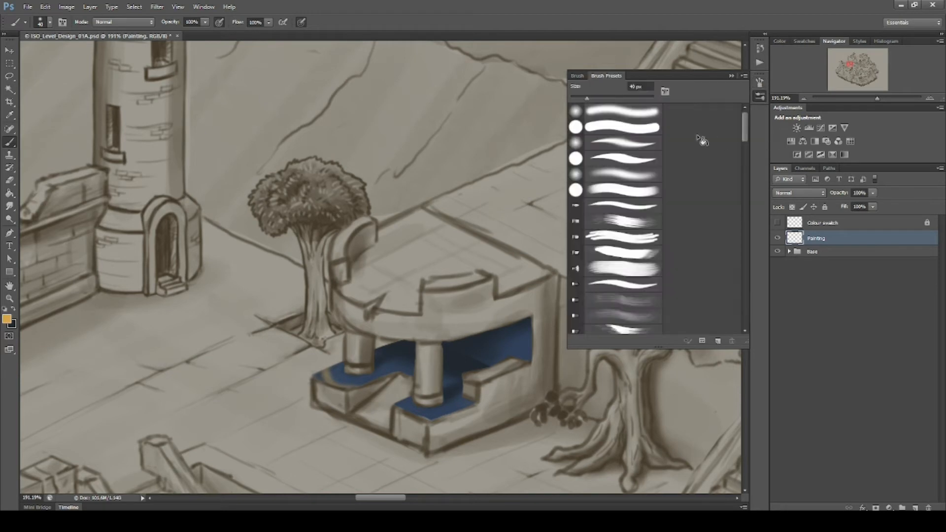
click(760, 83)
click(596, 114)
mouse_move(642, 135)
mouse_down()
mouse_move(693, 138)
mouse_move(678, 138)
mouse_up()
click(598, 102)
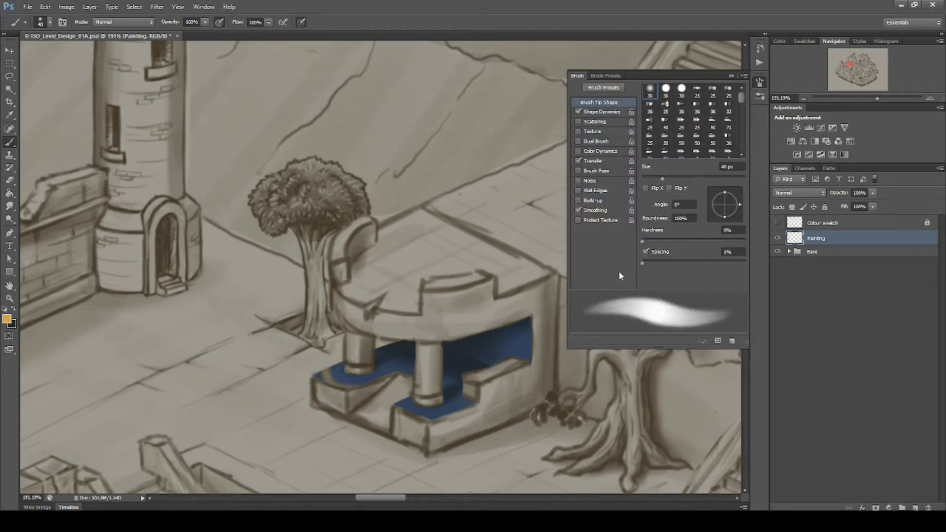
click(605, 113)
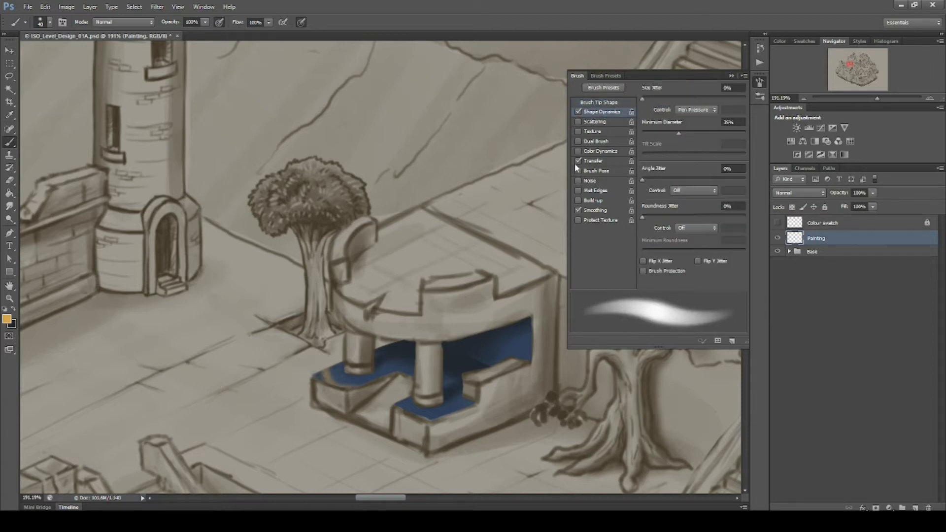
Paint the two front ledge tops golden yellow, fading into the blue interior with a larger brush, and save the document
drag(318, 374, 340, 379)
key(F5)
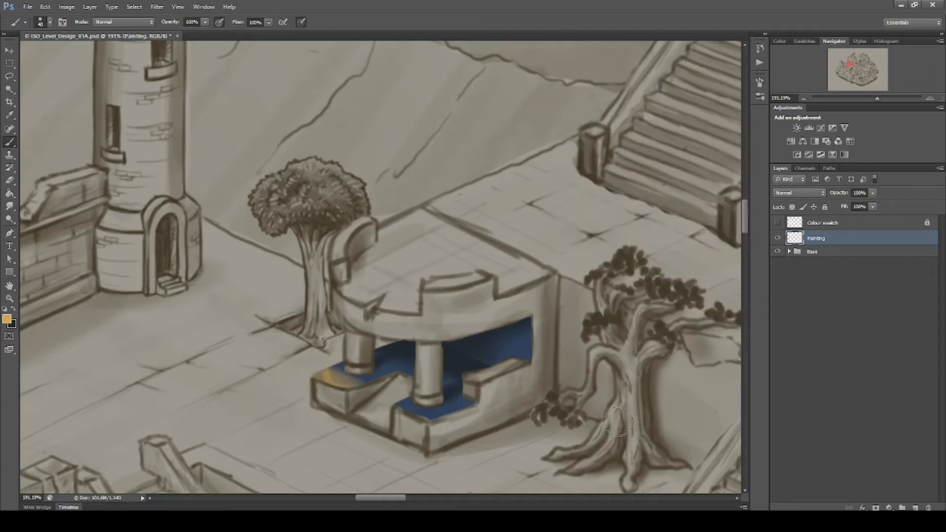
drag(320, 375, 363, 380)
mouse_move(402, 407)
mouse_down()
mouse_move(436, 413)
mouse_move(458, 401)
mouse_up()
key(bracketright)
key(bracketright)
key(bracketright)
drag(359, 377, 402, 366)
drag(317, 367, 394, 362)
drag(409, 421, 455, 403)
drag(314, 375, 392, 362)
drag(429, 418, 463, 397)
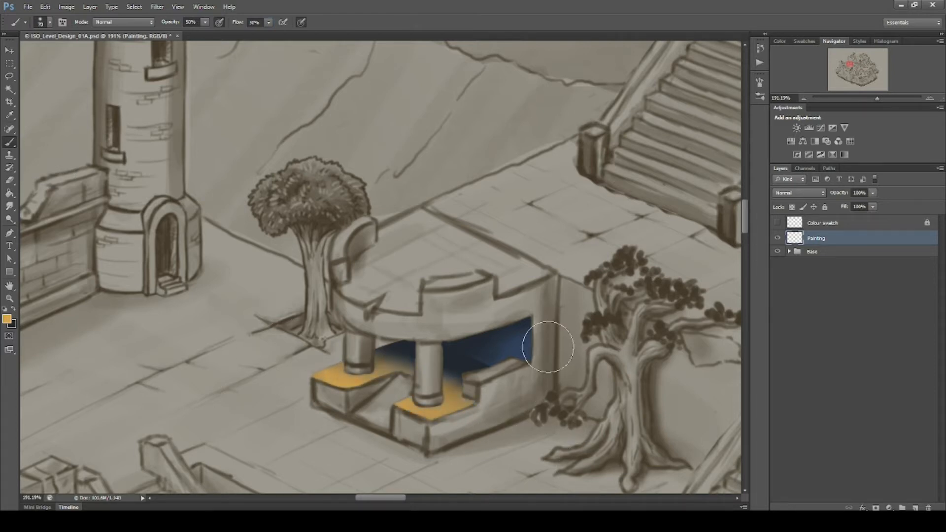
key(ctrl+s)
Lasso-select the side wall opening again, brush a soft yellow glow into its outer lower corner, and deselect
key(l)
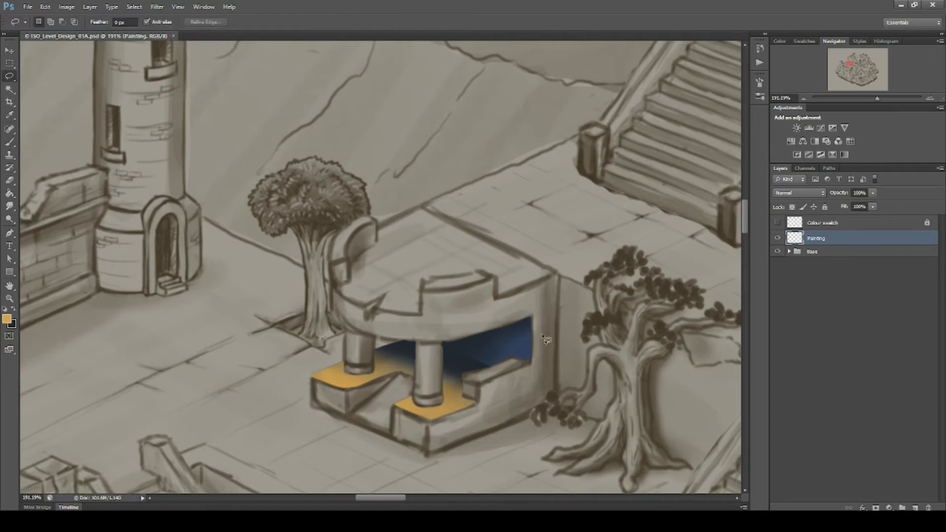
drag(441, 342, 518, 322)
mouse_move(445, 341)
mouse_down()
mouse_move(532, 316)
mouse_move(527, 361)
mouse_move(492, 366)
mouse_move(442, 344)
mouse_up()
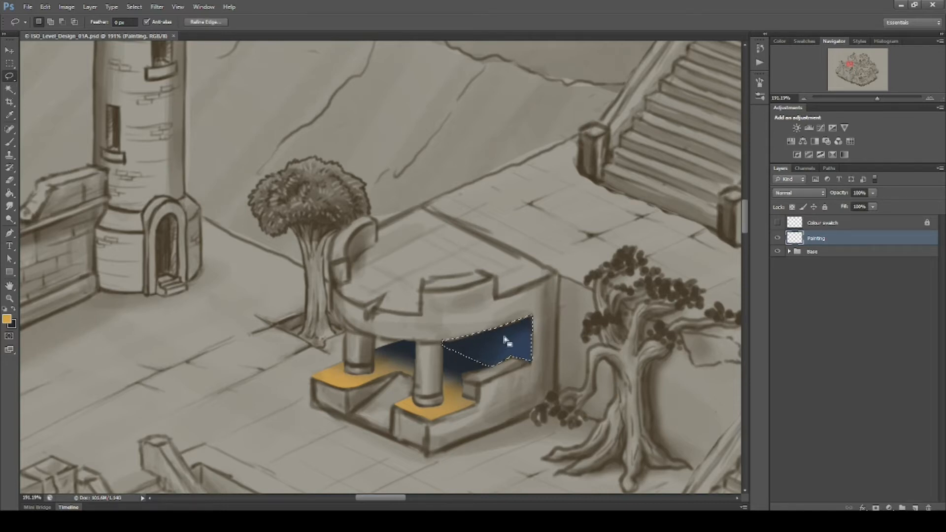
key(b)
drag(538, 370, 510, 341)
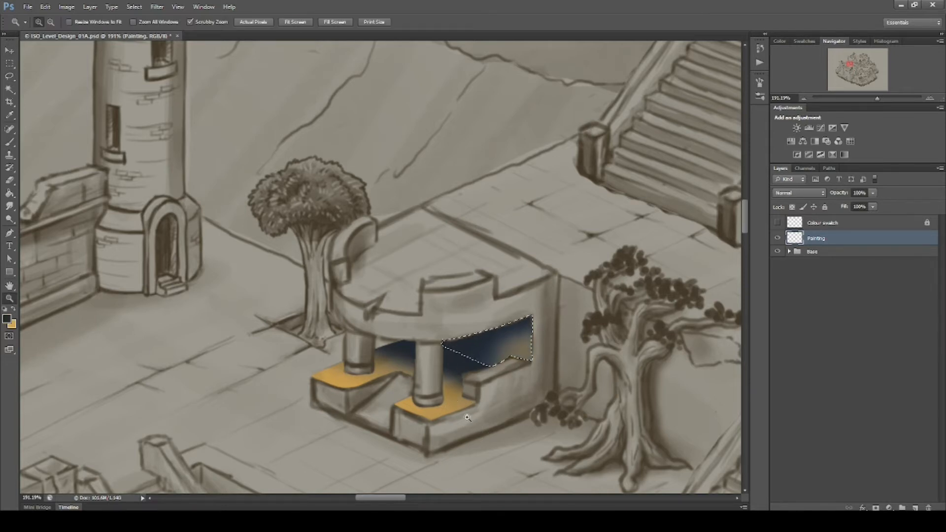
key(ctrl+d)
key(x)
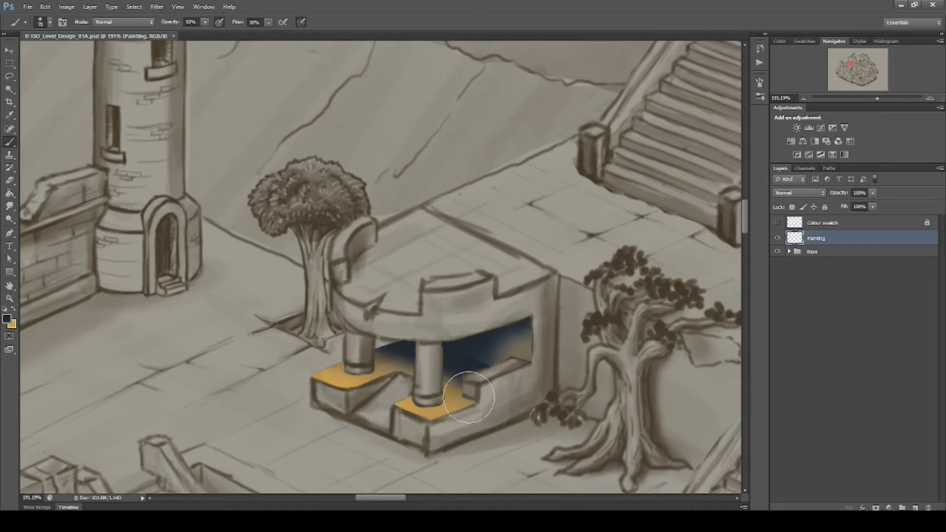
Lasso-select the interior floor around the columns and darken its shadows beside the side wall and behind the columns with dark blue
key(l)
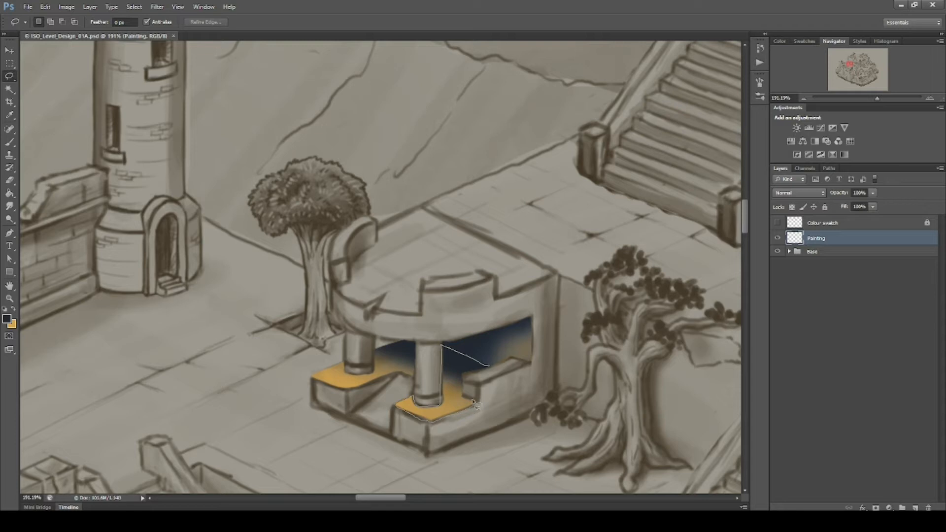
mouse_move(466, 380)
mouse_down()
mouse_move(416, 355)
mouse_move(415, 342)
mouse_move(398, 342)
mouse_move(373, 350)
mouse_move(373, 373)
mouse_move(346, 366)
mouse_move(312, 379)
mouse_move(346, 393)
mouse_move(416, 378)
mouse_up()
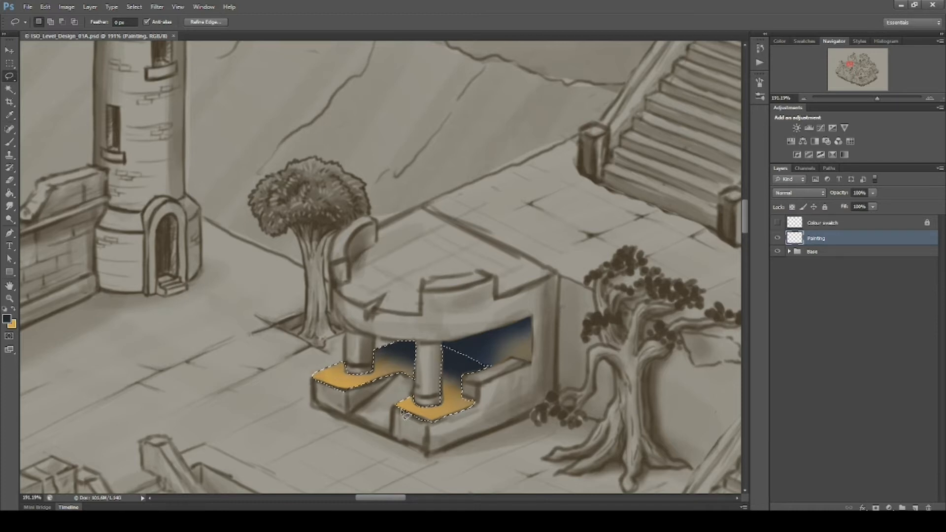
key(b)
key(ctrl+h)
mouse_move(467, 396)
mouse_down()
mouse_move(436, 395)
mouse_move(466, 380)
mouse_up()
key(bracketleft)
key(bracketleft)
key(bracketleft)
key(bracketleft)
mouse_move(364, 372)
mouse_down()
mouse_move(387, 370)
mouse_move(371, 367)
mouse_up()
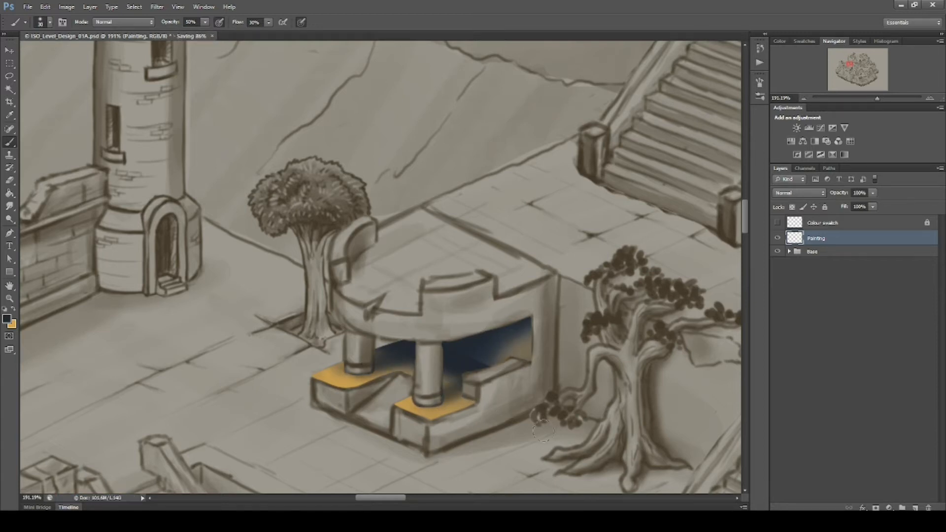
Lasso-select the front faces of both ledges together with the thin base edge connecting them
drag(507, 412, 506, 406)
key(l)
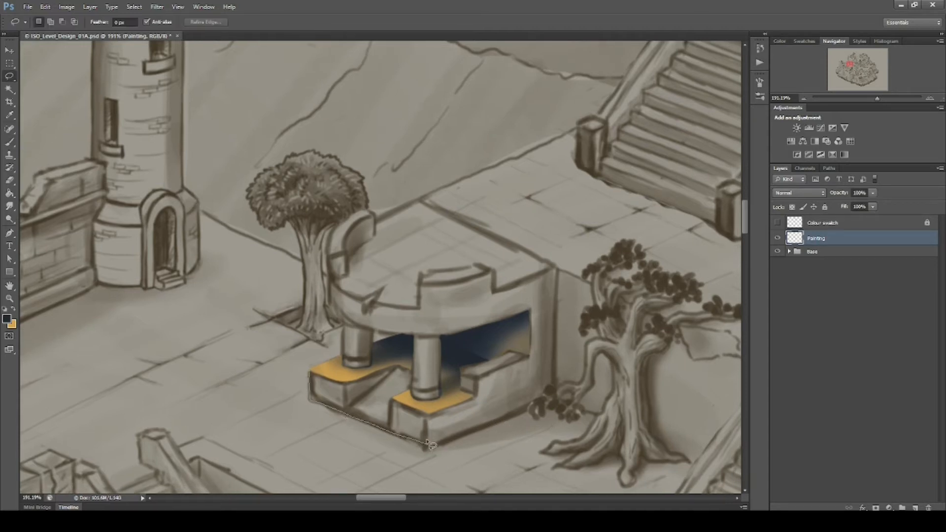
drag(343, 386, 344, 389)
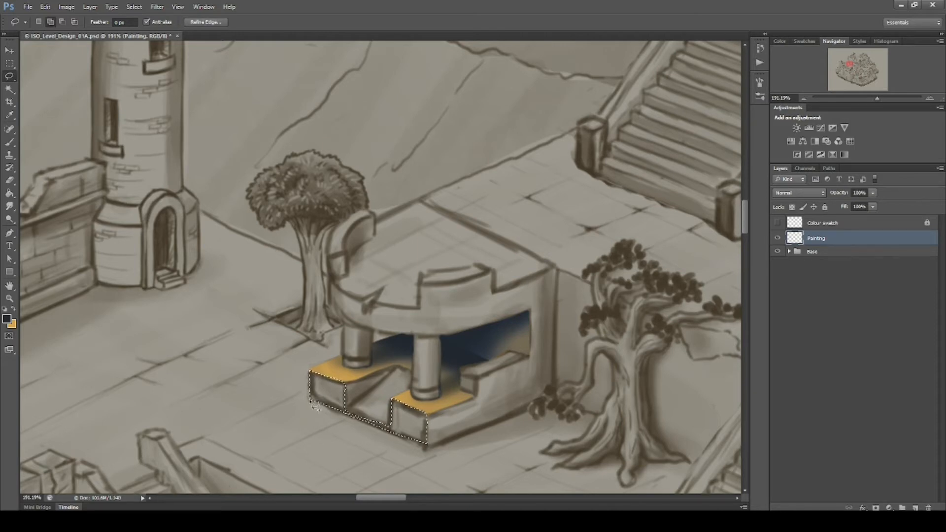
mouse_move(346, 389)
mouse_down()
mouse_move(376, 398)
mouse_move(347, 412)
mouse_move(351, 387)
mouse_up()
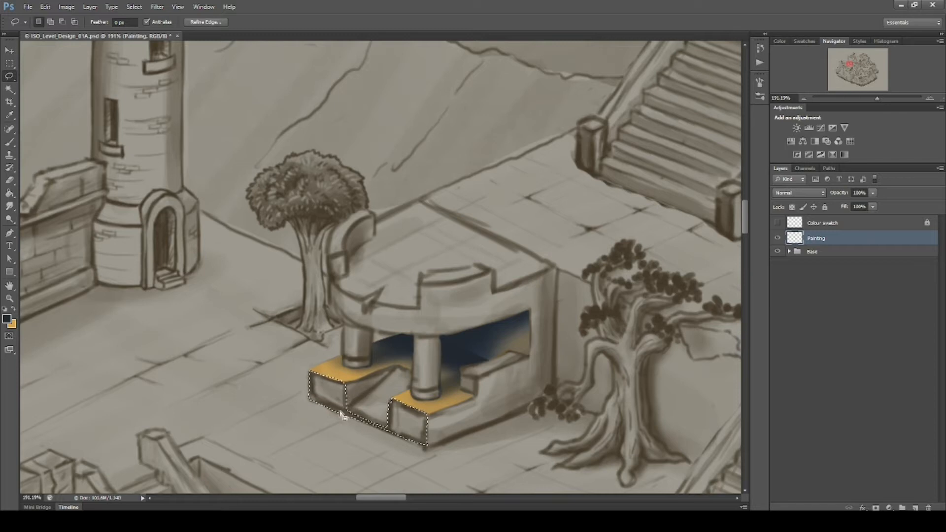
Hide the selection edges and choose a new foreground colour for the ledges' front faces
key(b)
key(ctrl+h)
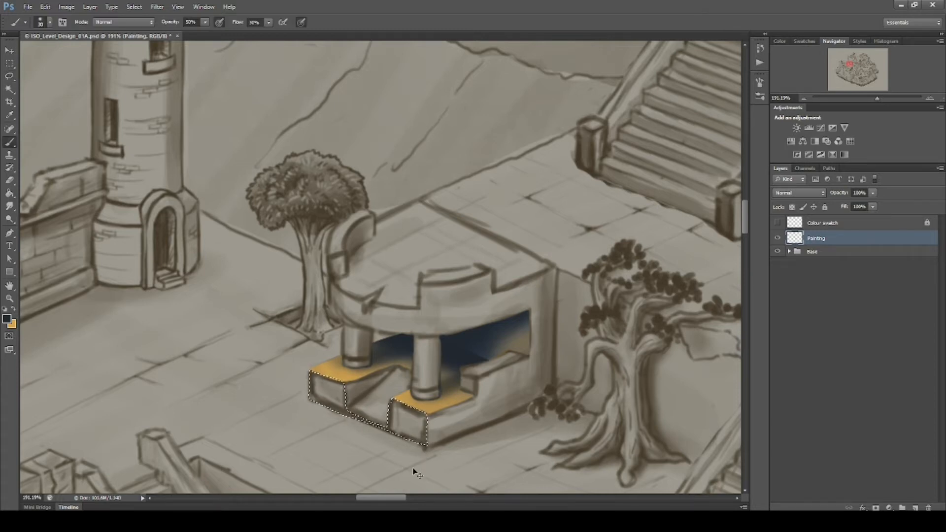
click(7, 320)
click(681, 367)
click(682, 375)
click(691, 384)
click(849, 311)
Paint the ledges' front faces in golden yellow sampled from the ledge top, with darker shading, and save the document
mouse_move(317, 387)
mouse_down()
mouse_move(389, 377)
mouse_move(345, 396)
mouse_move(419, 443)
mouse_up()
alt+click(328, 365)
drag(318, 394, 423, 424)
key(])
key(])
drag(323, 387, 411, 422)
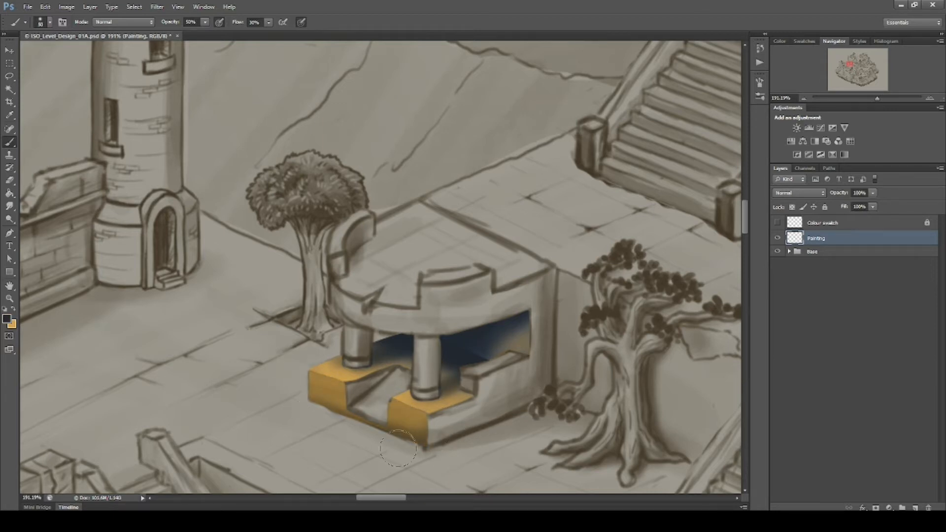
key(ctrl+s)
Lasso-select the ramp between the two ledges and paint it with a gradient from dark blue shadow to golden yellow
drag(396, 414, 439, 402)
key(l)
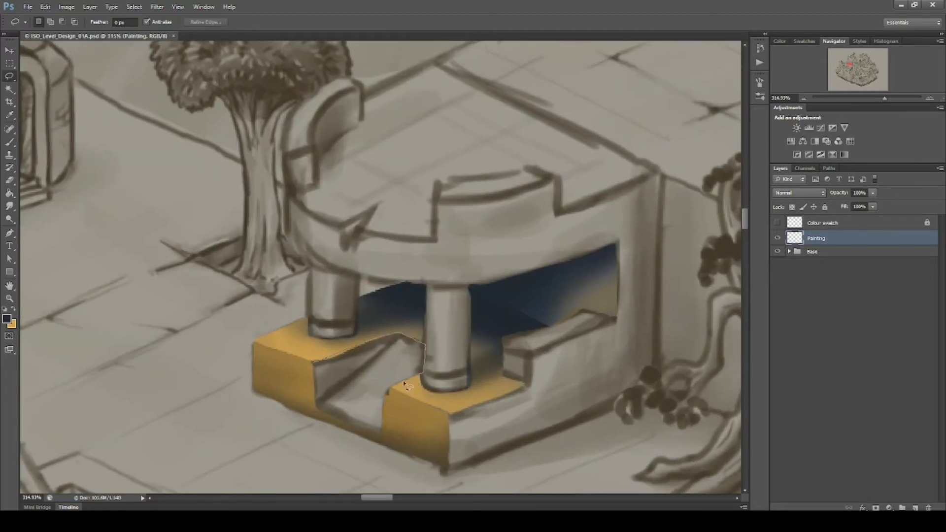
drag(315, 366, 314, 364)
key(b)
mouse_move(419, 321)
mouse_down()
mouse_move(217, 475)
mouse_move(487, 274)
mouse_move(399, 317)
mouse_move(345, 384)
mouse_up()
alt+click(450, 390)
mouse_move(374, 355)
mouse_down()
mouse_move(306, 449)
mouse_move(450, 340)
mouse_move(414, 345)
mouse_move(302, 445)
mouse_move(395, 363)
mouse_up()
Reduce the brush size, sample the dark blue from the side wall opening, and deselect the ramp
key(p)
key(b)
key(bracketleft)
key(bracketleft)
key(bracketleft)
key(bracketleft)
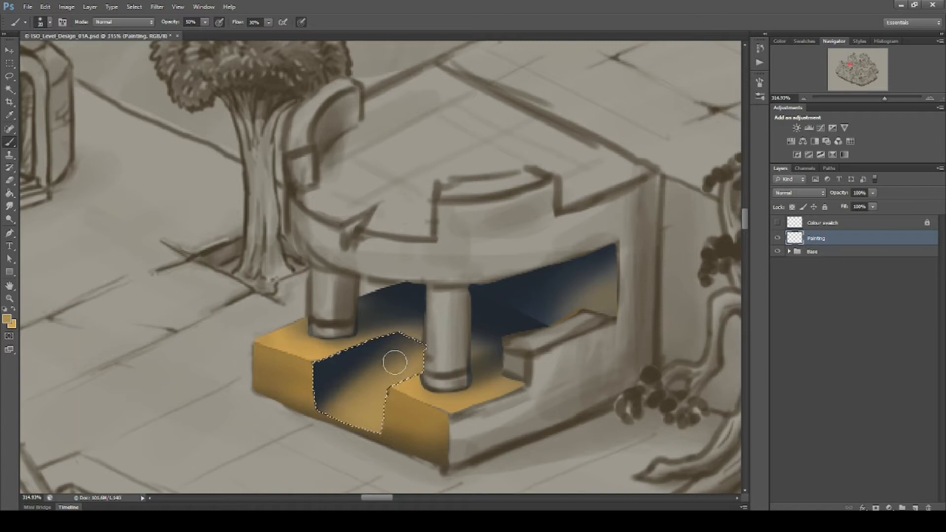
alt+click(566, 270)
key(ctrl+d)
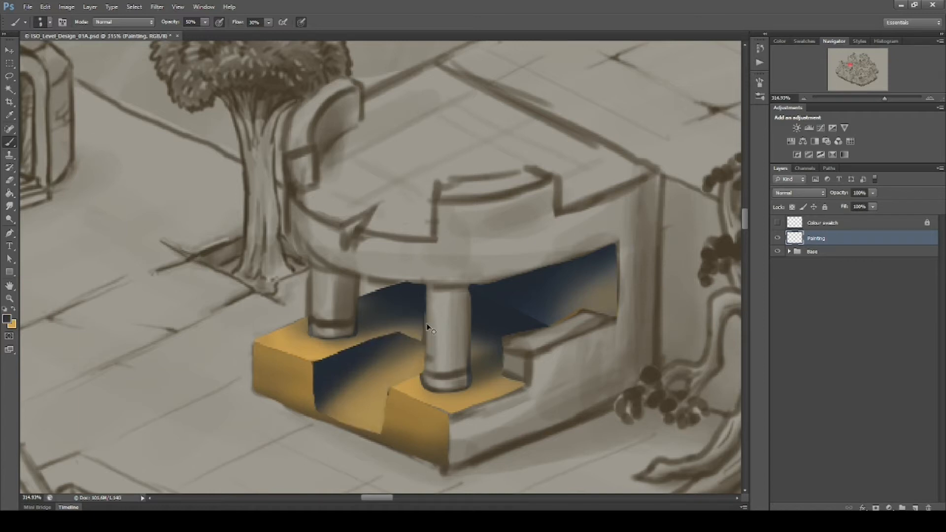
Set the brush to a larger size and 100% opacity, and sample dark blue from the shadowed interior
key(bracketright)
key(bracketright)
key(bracketright)
alt+click(549, 310)
alt+click(527, 317)
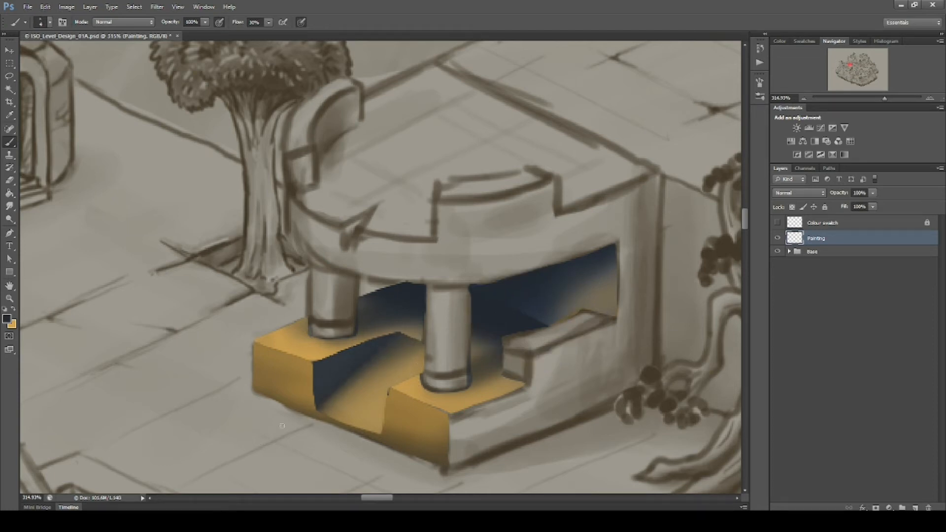
Sample gold from the front ledge, choose a brighter tint as the foreground colour, and enlarge the brush considerably
alt+click(452, 408)
click(7, 319)
click(678, 332)
key(Return)
key(bracketright)
key(bracketright)
key(bracketright)
key(bracketright)
key(bracketright)
key(bracketright)
key(bracketright)
key(bracketright)
key(bracketright)
Choose a lighter golden tint from the ramp's sampled colour, brighten the ramp's lower end with it, and save the document
alt+click(361, 430)
drag(340, 417, 321, 410)
key(ctrl+z)
click(7, 319)
click(673, 326)
click(627, 368)
click(681, 327)
click(850, 309)
drag(359, 419, 372, 412)
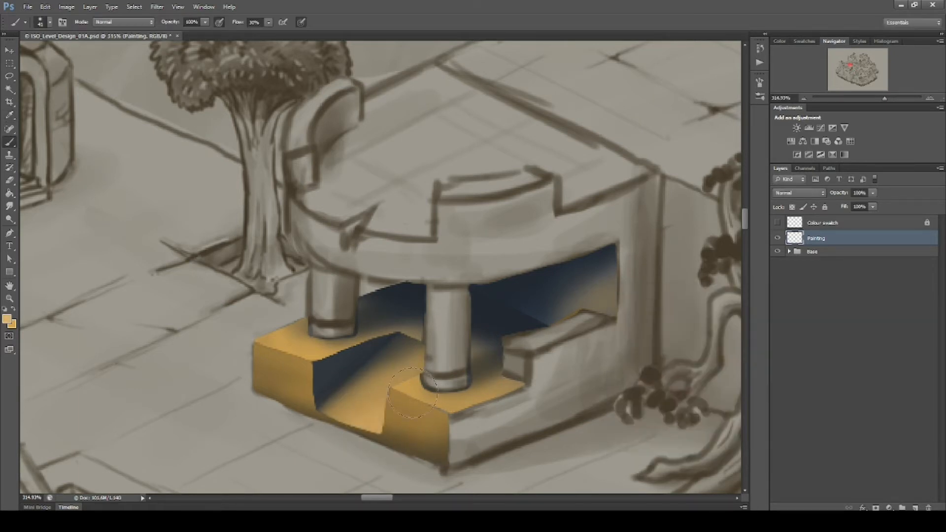
key(ctrl+s)
Lasso-select the top of the low side wall, paint it golden yellow with darker sampled shading, deselect it, and save
key(l)
drag(583, 312, 525, 334)
drag(618, 321, 585, 311)
key(b)
mouse_move(535, 350)
mouse_down()
mouse_move(474, 344)
mouse_move(546, 340)
mouse_up()
alt+click(305, 343)
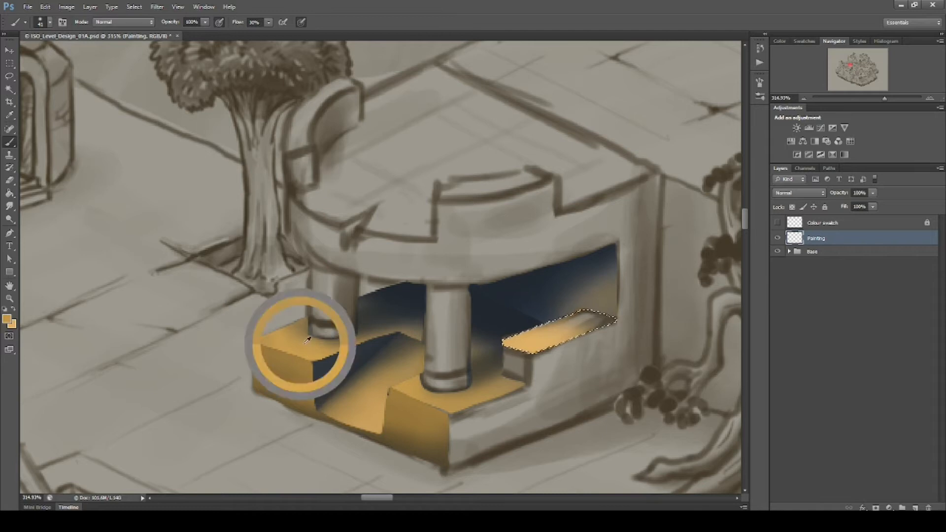
alt+click(534, 300)
alt+click(571, 326)
drag(538, 317, 615, 326)
key(ctrl+d)
key(ctrl+s)
Lasso-select the small front face of the low side wall and sample darker golds from the front ledge
key(l)
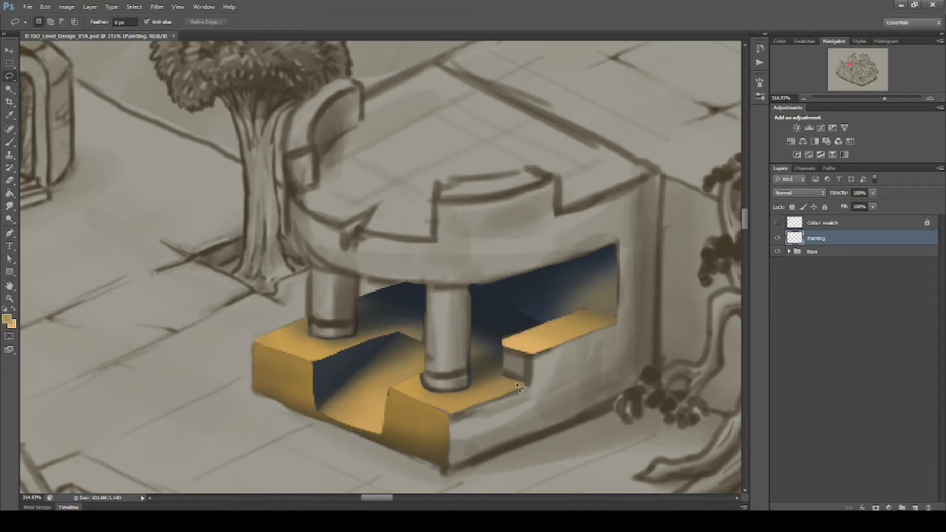
drag(501, 343, 502, 349)
key(Return)
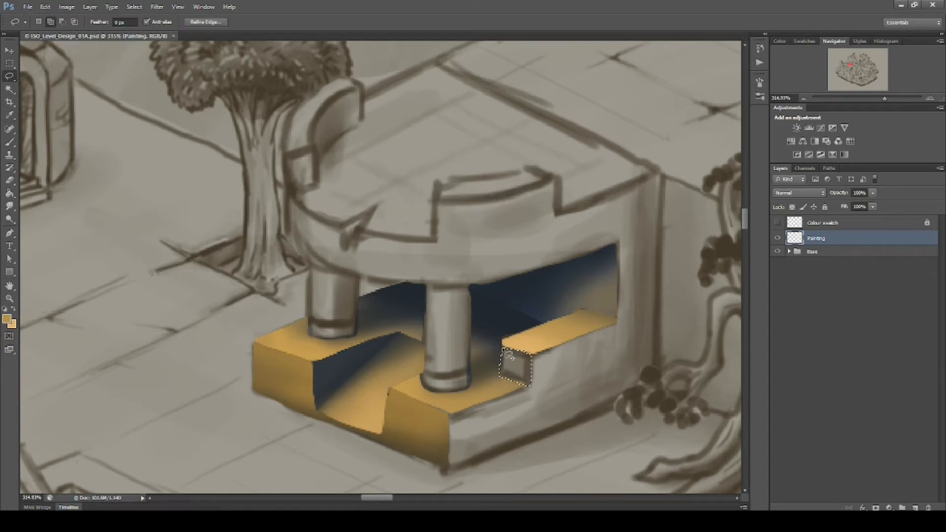
key(i)
click(411, 438)
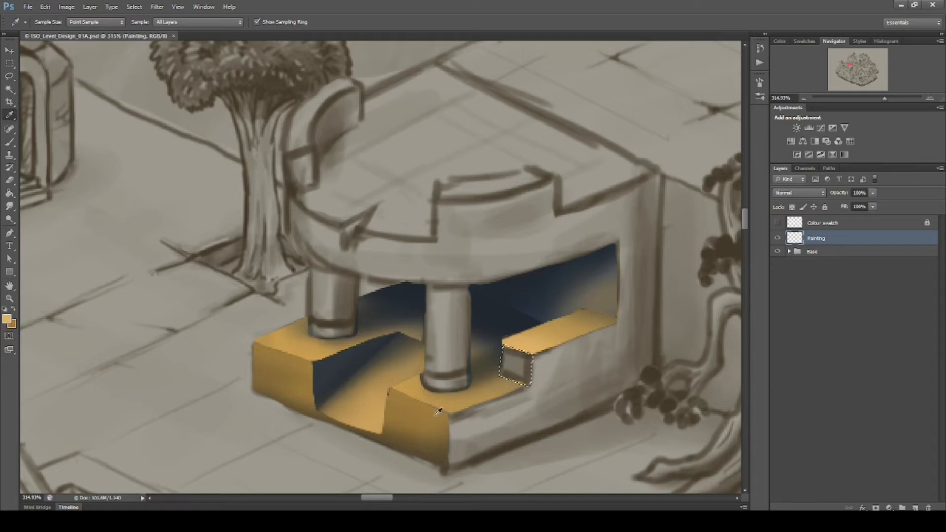
click(426, 448)
Paint the low side wall's front face in dark gold with shading, deselect it, and save the document
key(b)
mouse_move(528, 378)
mouse_down()
mouse_move(505, 370)
mouse_move(534, 350)
mouse_up()
key(x)
drag(458, 357, 678, 390)
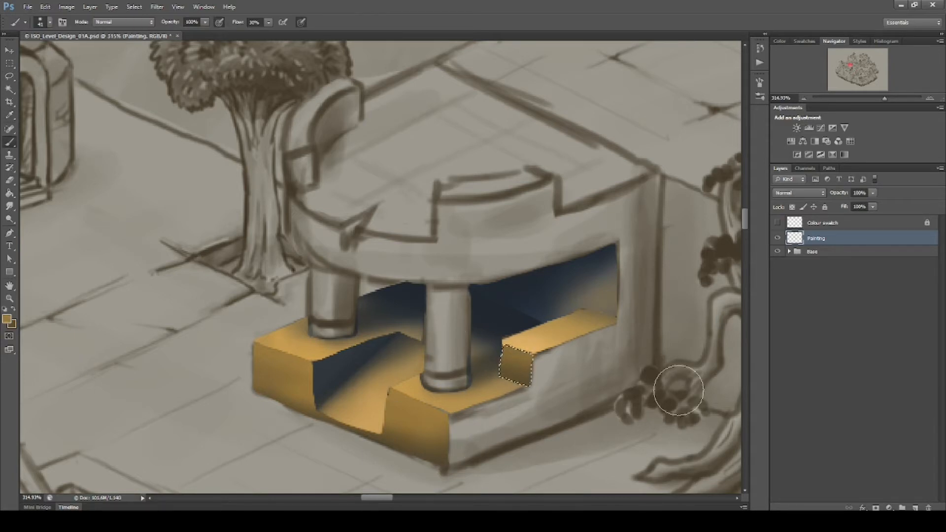
alt+click(520, 341)
drag(512, 338, 583, 352)
key(ctrl+d)
key(ctrl+s)
Lasso-select the column on the far ledge and paint it golden yellow
drag(589, 425, 595, 413)
key(l)
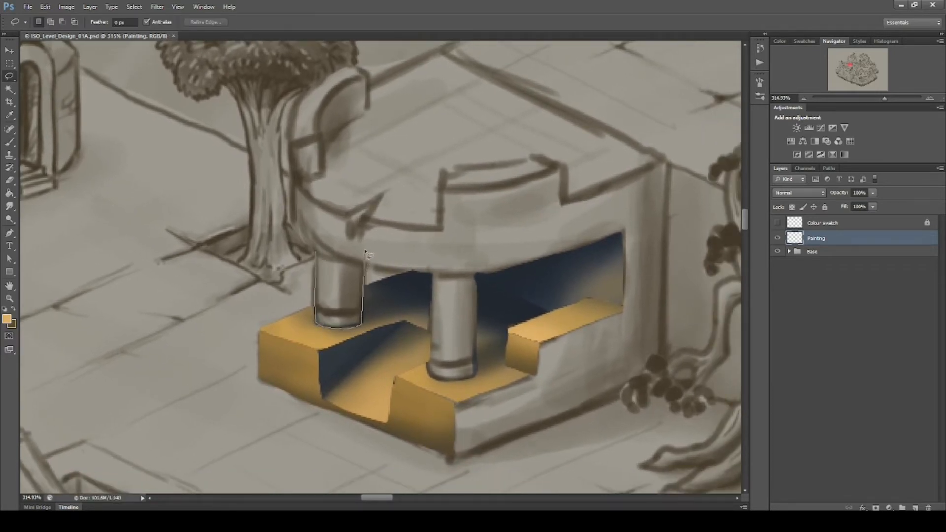
drag(323, 228, 317, 249)
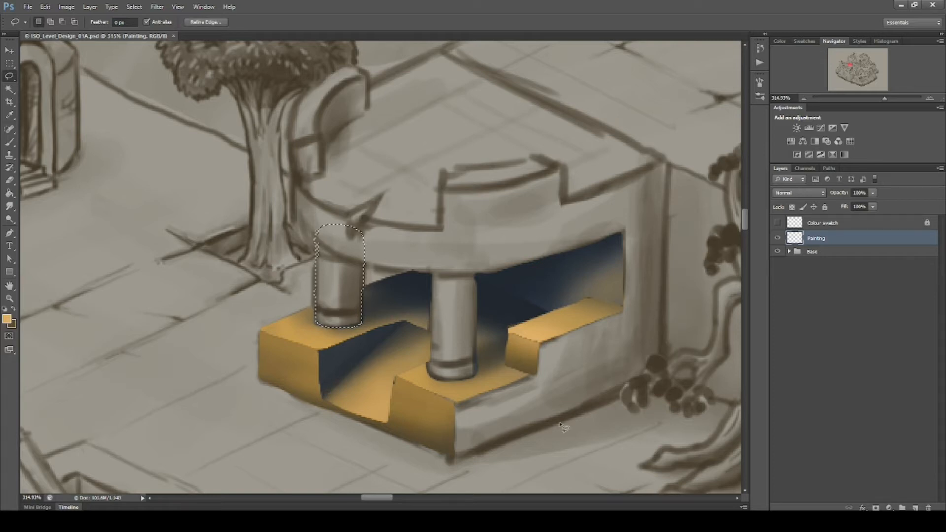
key(b)
key(x)
alt+click(495, 337)
mouse_move(341, 329)
mouse_down()
mouse_move(371, 205)
mouse_move(324, 360)
mouse_up()
key(x)
drag(366, 261, 360, 335)
Shade the far column's right side with sampled dark blue and blend it with gold from the ledge
alt+click(561, 275)
drag(364, 387, 357, 321)
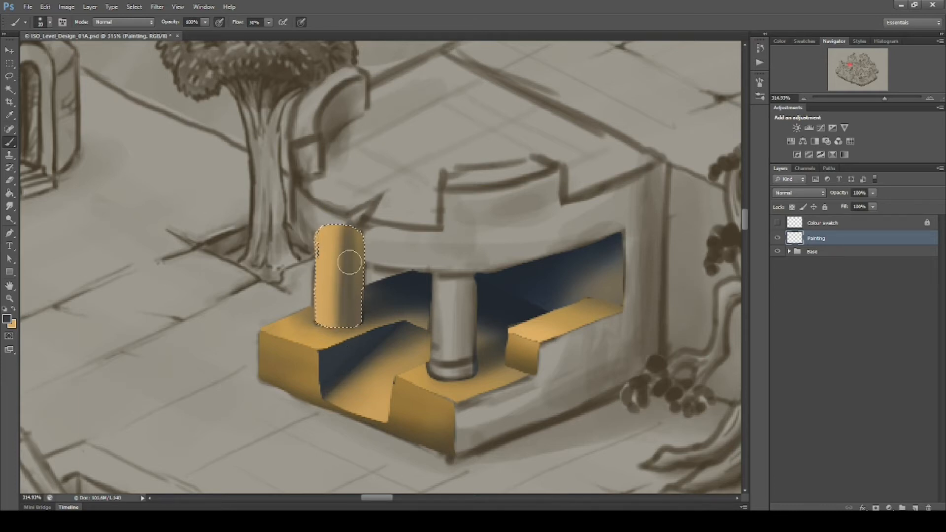
alt+click(436, 411)
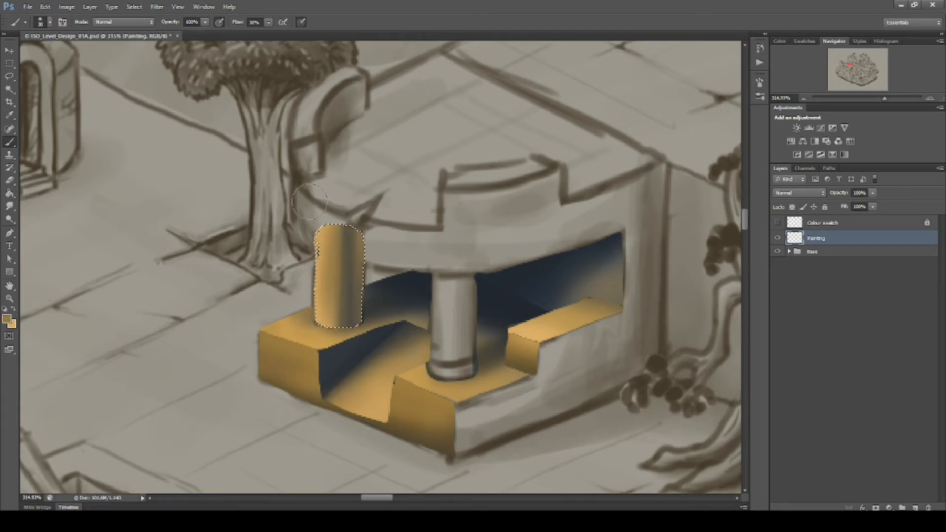
key(x)
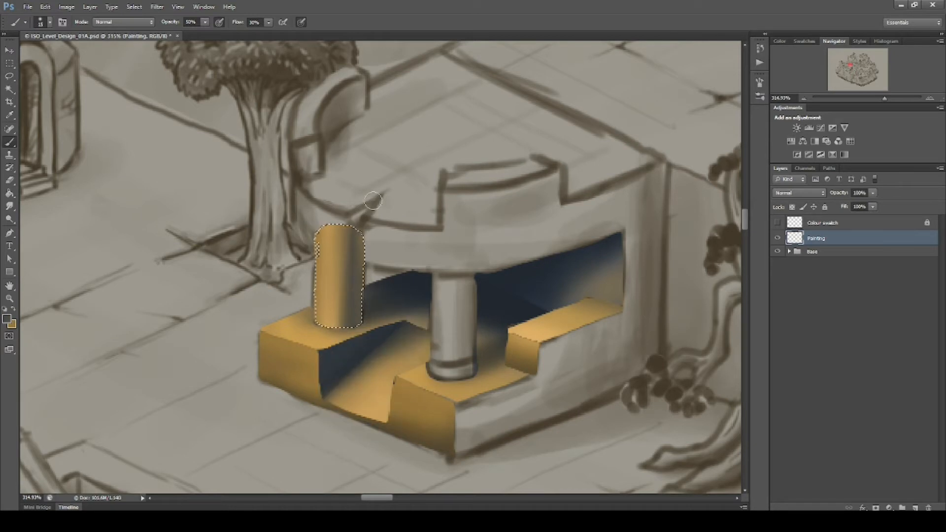
alt+click(575, 308)
key(v)
drag(337, 308, 451, 359)
key(ctrl+z)
Sample dark tones from the shadow and darken the base of the far column
key(z)
mouse_move(380, 334)
mouse_down()
mouse_move(481, 376)
mouse_move(433, 386)
mouse_up()
key(b)
alt+click(610, 328)
alt+click(416, 415)
drag(443, 417, 476, 425)
mouse_move(355, 371)
mouse_down()
mouse_move(529, 378)
mouse_move(423, 376)
mouse_up()
Reduce the brush size, draw two thin dark bands around the far column, and sample gold from the low wall
key([)
key([)
key([)
key([)
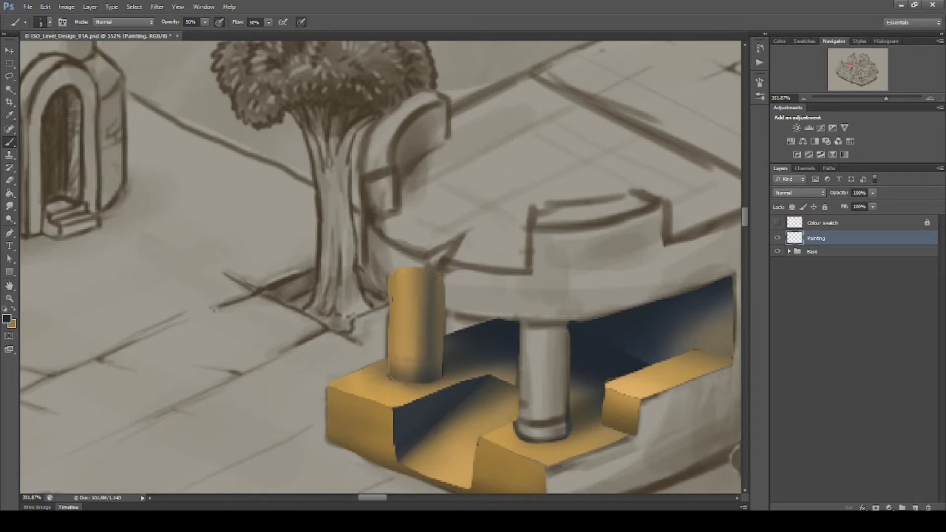
key(x)
alt+click(637, 382)
scroll(417, 377, up, 2)
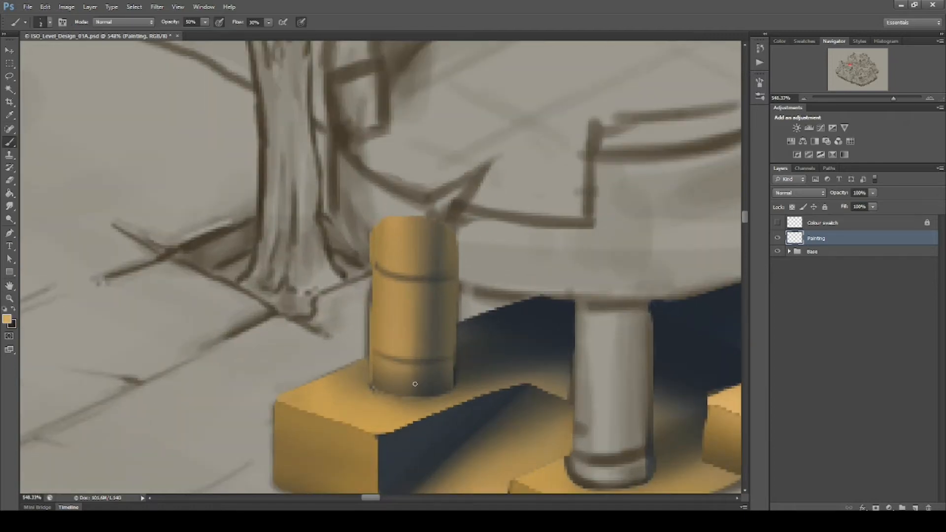
Rotate the canvas and paint thin golden highlights along the far column's two bands
key(r)
drag(475, 342, 501, 375)
drag(483, 313, 513, 311)
key(b)
drag(455, 253, 438, 298)
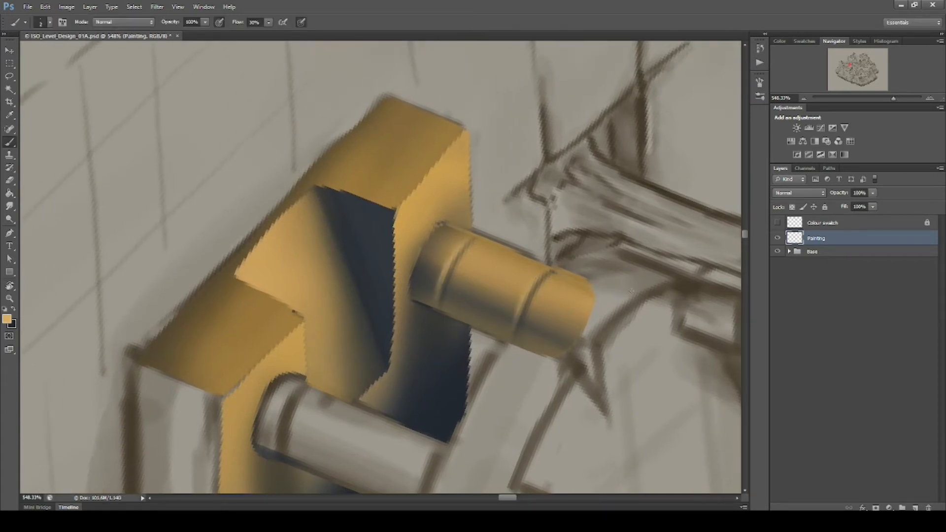
Set the foreground colour to light yellow fffa7b and paint highlights below the bands and down the far column's lit side
key(n)
click(680, 316)
drag(755, 429, 755, 420)
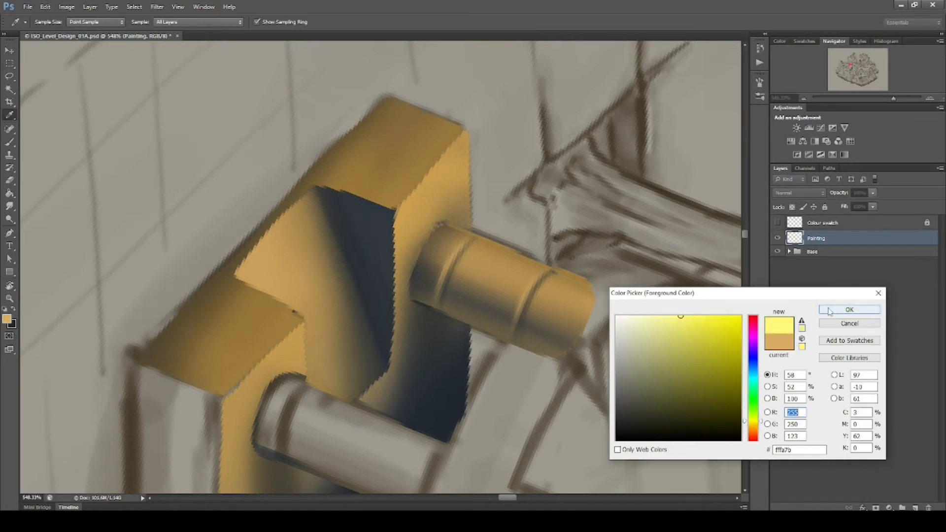
click(829, 310)
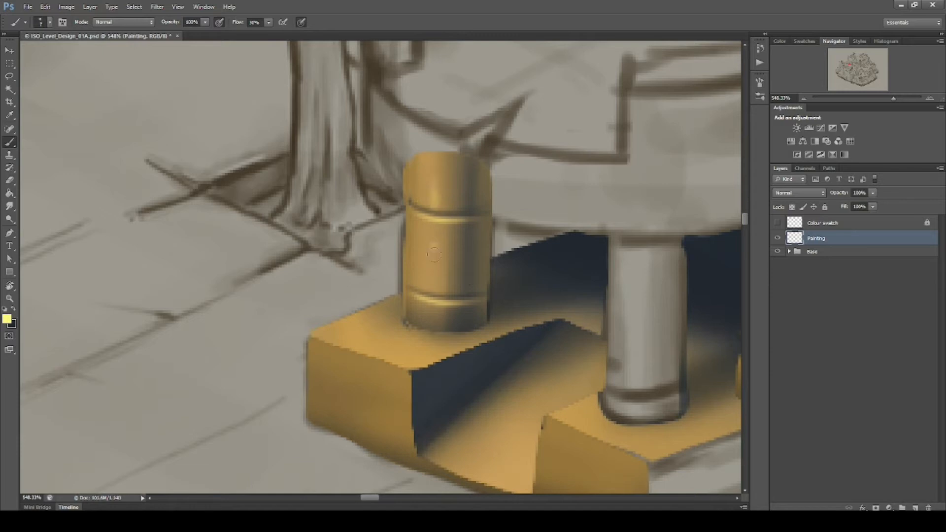
drag(546, 424, 507, 474)
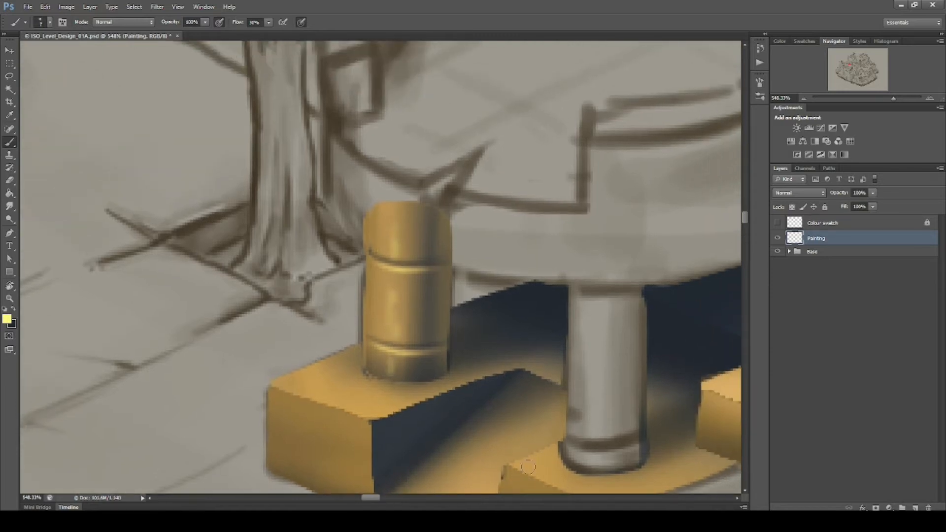
Set the foreground colour to near-black 101317 and darken the grooves of the far column's two bands
alt+click(677, 318)
click(7, 319)
click(656, 429)
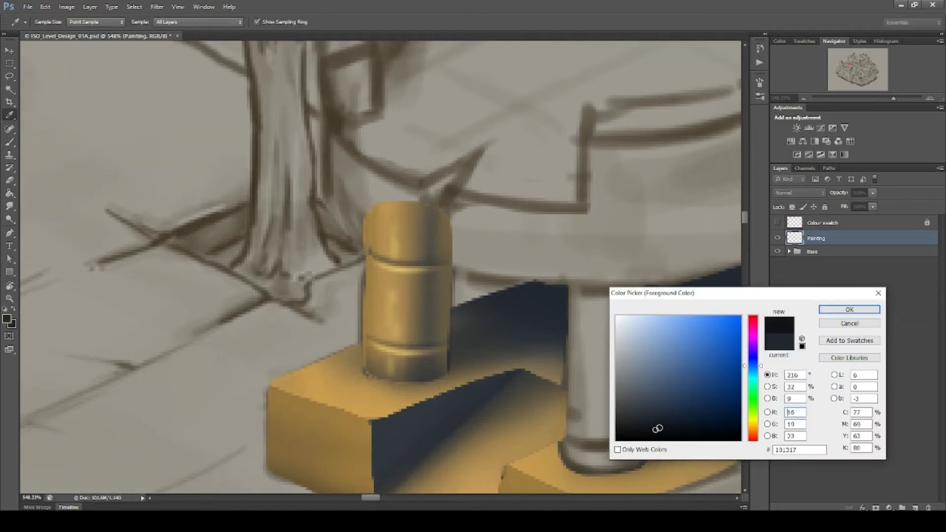
click(837, 310)
drag(412, 347, 399, 345)
drag(441, 262, 382, 262)
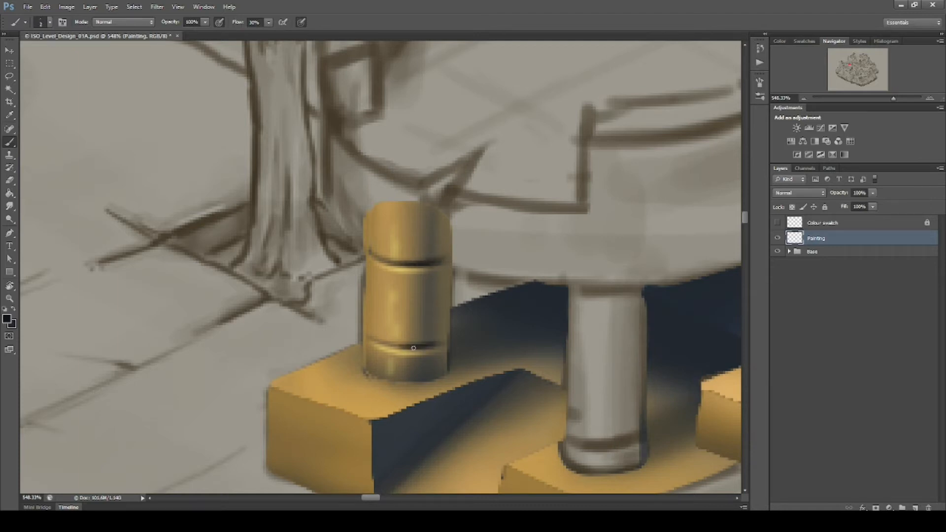
drag(441, 423, 448, 379)
Duplicate the painted column over the sketched front column and save the document
key(v)
drag(405, 286, 543, 397)
key(ctrl+s)
Extend the front column up to the roof's underside with a smaller Clone Stamp brush, sampling from the painted column
key(s)
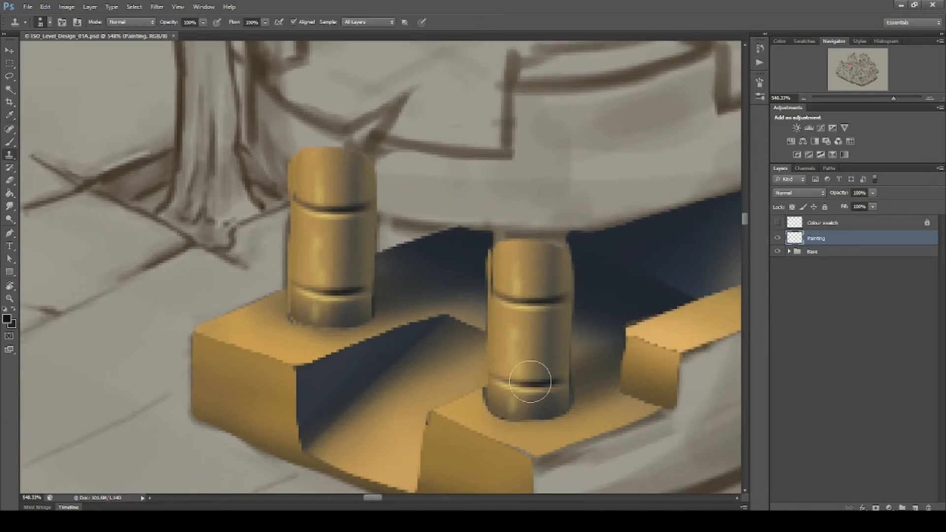
alt+click(488, 334)
key(bracketleft)
key(bracketleft)
key(bracketleft)
key(bracketleft)
key(bracketleft)
mouse_move(494, 258)
mouse_down()
mouse_move(492, 246)
mouse_move(497, 284)
mouse_up()
key(ctrl+z)
alt+click(494, 294)
mouse_move(495, 244)
mouse_down()
mouse_move(507, 281)
mouse_move(556, 230)
mouse_move(562, 285)
mouse_up()
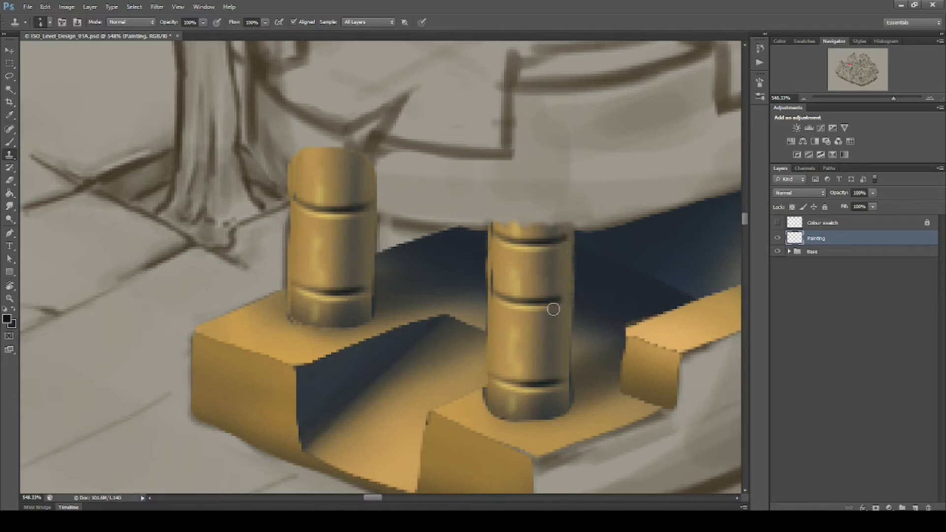
Retouch the front column's middle band with the brush, using colour sampled from the column, and save the document
key(b)
alt+click(497, 257)
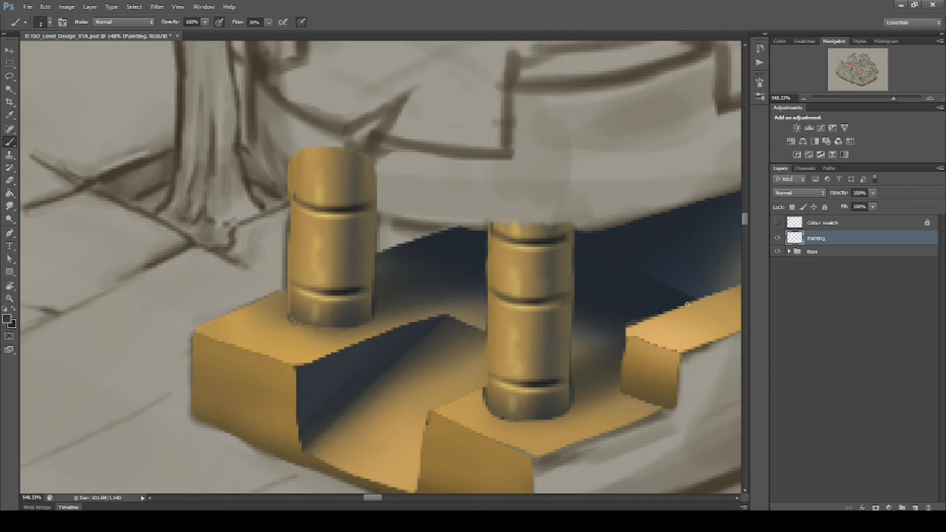
drag(583, 346, 522, 350)
drag(665, 386, 526, 341)
drag(450, 342, 523, 396)
key(ctrl+s)
drag(487, 369, 604, 443)
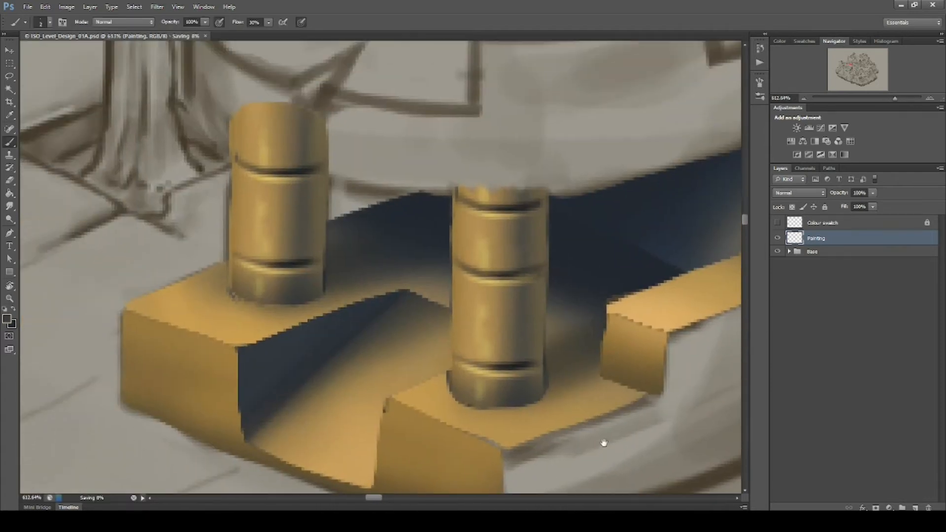
Set the brush flow to 100% and choose light gold ffd67e as the foreground colour
key(shift+0)
drag(667, 325, 610, 289)
alt+click(591, 281)
key(n)
click(679, 315)
click(754, 427)
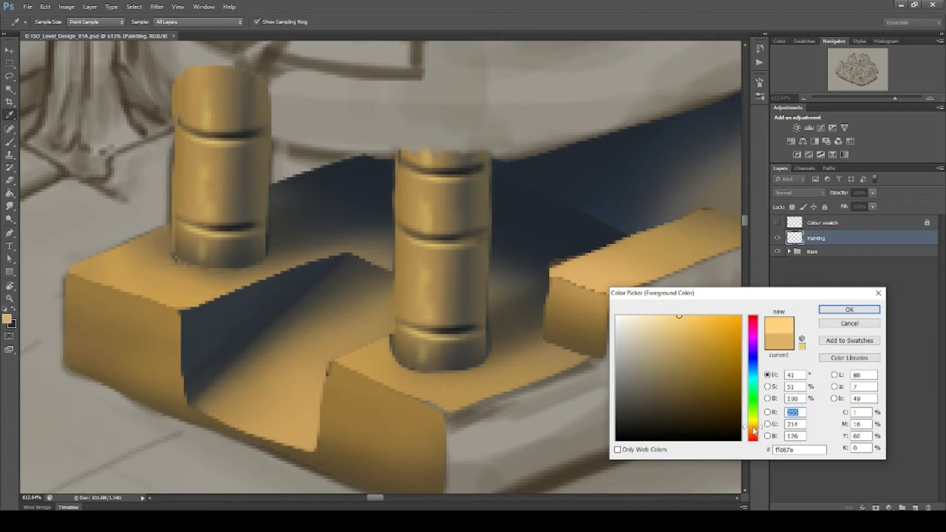
click(849, 310)
Paint light gold highlights along the top and side edges of the low side wall's front face
mouse_move(550, 274)
mouse_down()
mouse_move(548, 283)
mouse_move(610, 296)
mouse_up()
drag(549, 276, 544, 320)
drag(619, 318, 520, 334)
mouse_move(497, 304)
mouse_down()
mouse_move(510, 312)
mouse_move(556, 299)
mouse_up()
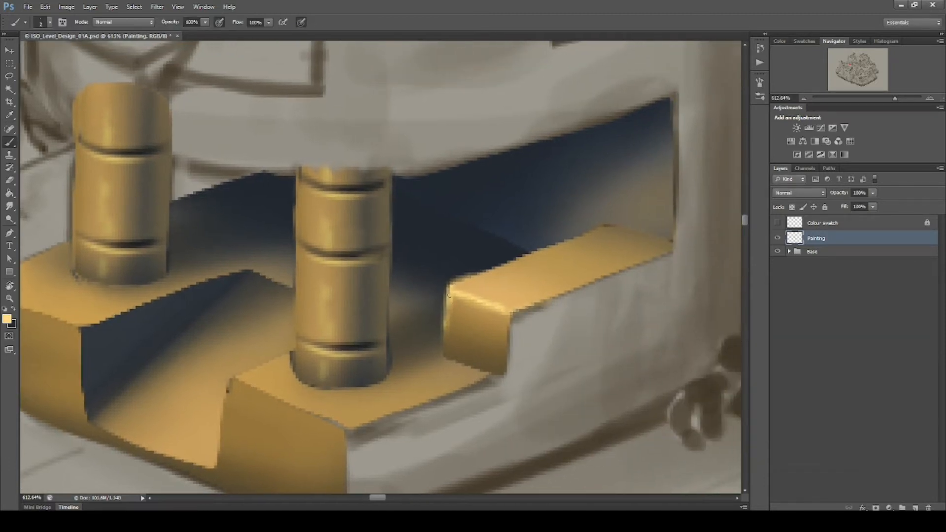
drag(447, 307, 445, 344)
Paint light gold highlights along the upper front edges of both front ledges
drag(404, 383, 597, 320)
mouse_move(471, 295)
mouse_down()
mouse_move(421, 316)
mouse_move(462, 296)
mouse_move(449, 330)
mouse_up()
mouse_move(542, 361)
mouse_down()
mouse_move(486, 362)
mouse_move(510, 362)
mouse_up()
drag(472, 336, 592, 388)
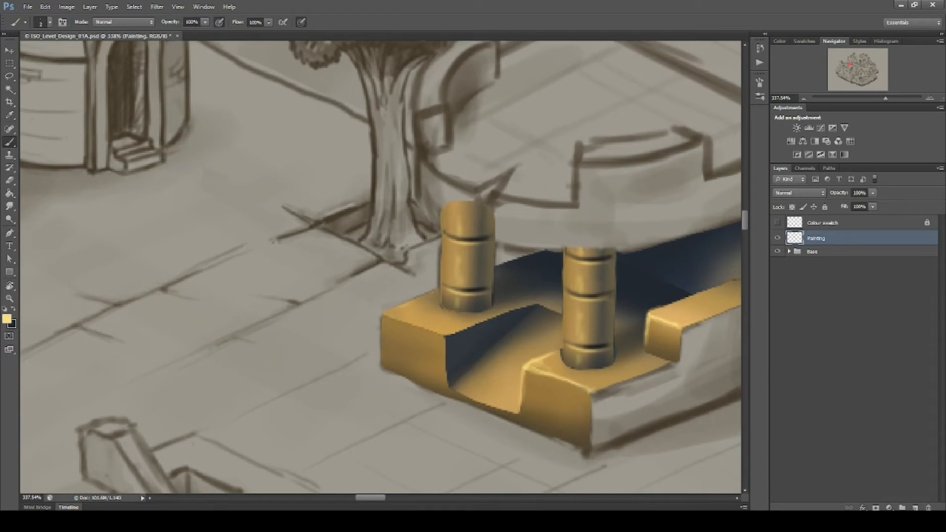
mouse_move(393, 316)
mouse_down()
mouse_move(448, 336)
mouse_move(527, 306)
mouse_up()
Sample the ramp's dark shadow colour, darken the lower edges where the ramp meets the ledges, and save the document
alt+click(509, 337)
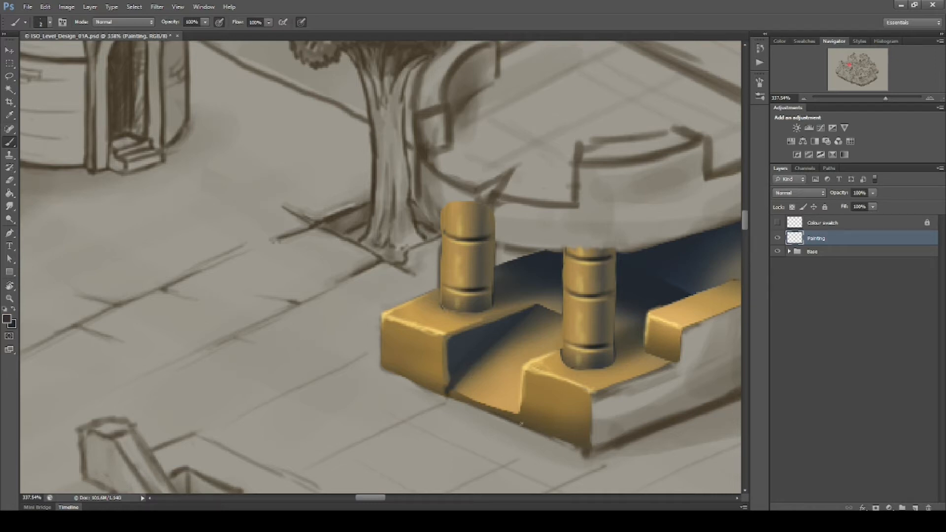
drag(586, 404, 460, 413)
mouse_move(594, 374)
mouse_down()
mouse_move(573, 374)
mouse_move(600, 373)
mouse_up()
drag(527, 402, 563, 448)
mouse_move(577, 417)
mouse_down()
mouse_move(560, 418)
mouse_move(569, 417)
mouse_move(566, 392)
mouse_up()
key(ctrl+s)
key(l)
drag(291, 190, 291, 244)
drag(313, 289, 369, 305)
key(ctrl+d)
Select the curved outer wall band below the rooftop with the Lasso, following its stepped upper edge and rounded lower edge
mouse_move(290, 189)
mouse_down()
mouse_move(292, 242)
mouse_move(308, 279)
mouse_move(373, 305)
mouse_move(480, 301)
mouse_move(632, 253)
mouse_move(627, 210)
mouse_up()
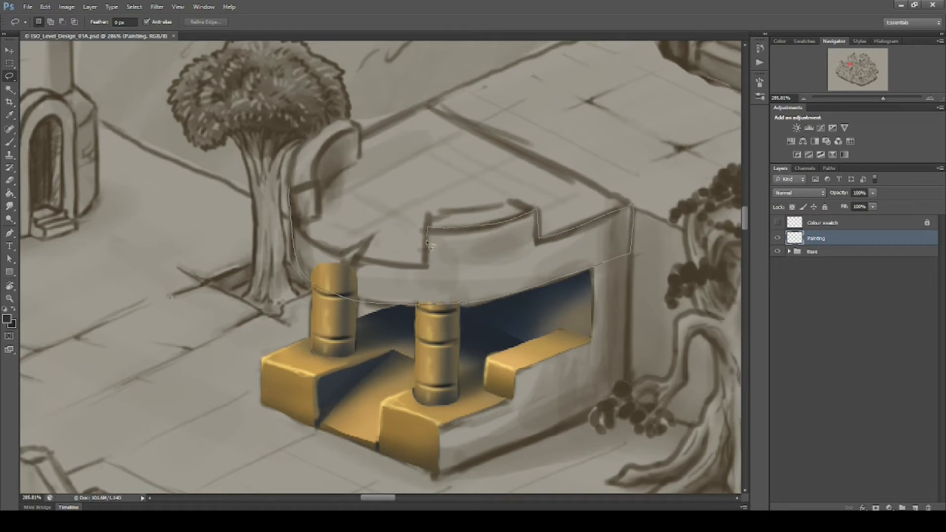
mouse_move(349, 261)
mouse_down()
mouse_move(298, 231)
mouse_move(290, 188)
mouse_up()
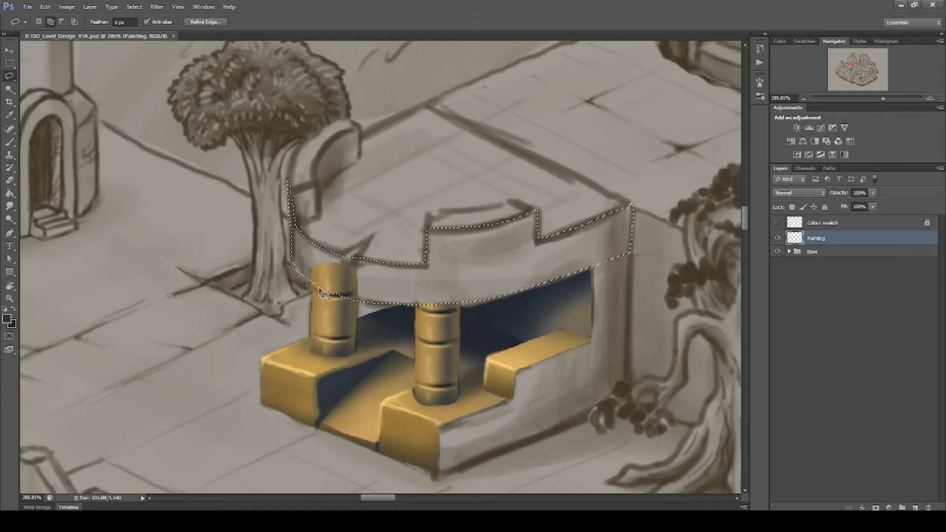
drag(617, 371, 642, 394)
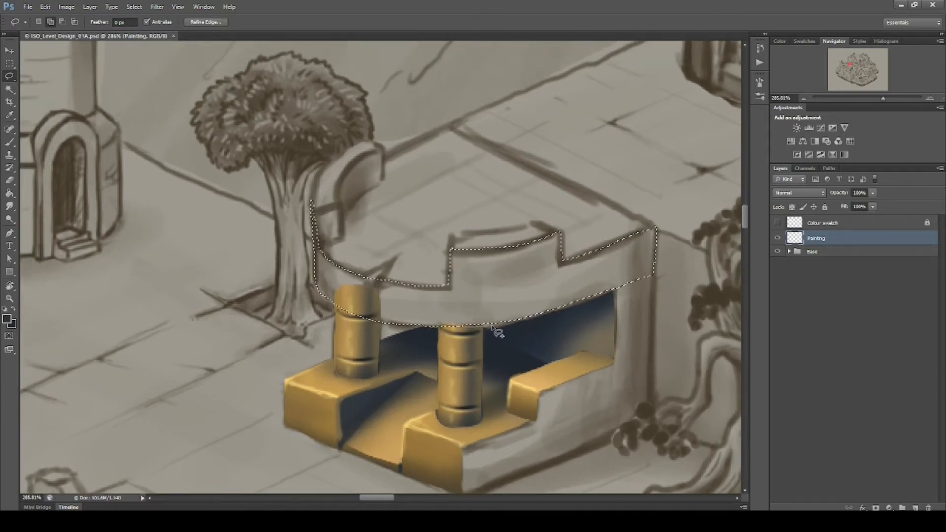
scroll(590, 304, down, 2)
Sample gold tones from the painted ledges and fill the selected curved wall band with a larger soft brush
key(b)
alt+click(574, 382)
key(ctrl+d)
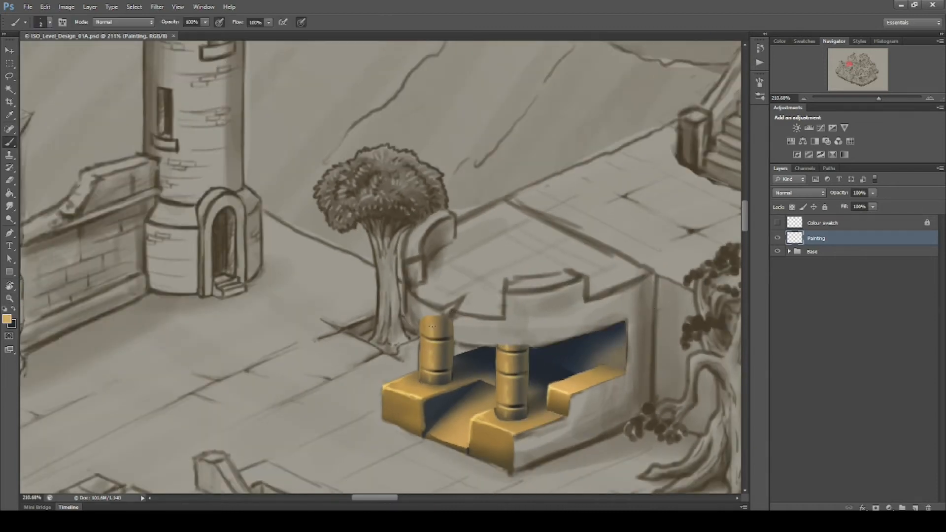
key(bracketright)
key(bracketright)
key(bracketright)
key(bracketright)
key(bracketright)
mouse_move(403, 254)
mouse_down()
mouse_move(410, 349)
mouse_move(453, 291)
mouse_move(496, 374)
mouse_move(530, 378)
mouse_move(558, 341)
mouse_move(614, 342)
mouse_move(640, 278)
mouse_move(650, 291)
mouse_move(597, 323)
mouse_move(544, 290)
mouse_move(518, 323)
mouse_up()
alt+click(504, 459)
alt+click(543, 317)
alt+click(507, 337)
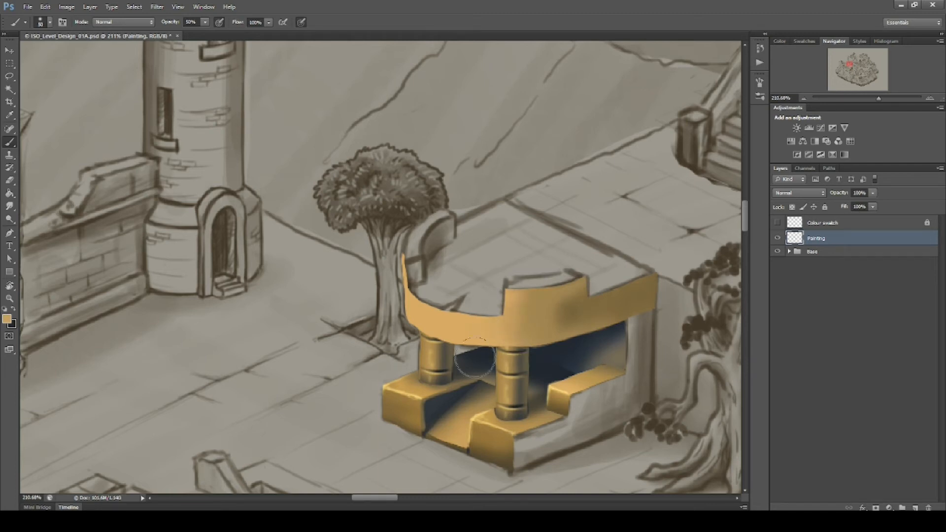
Blend sampled lighter and darker golds over the curved wall band at 20% opacity to model its roundness, and save the document
alt+click(554, 345)
key(2)
alt+click(547, 313)
mouse_move(555, 312)
mouse_down()
mouse_move(549, 291)
mouse_move(535, 344)
mouse_up()
alt+click(498, 338)
alt+click(478, 412)
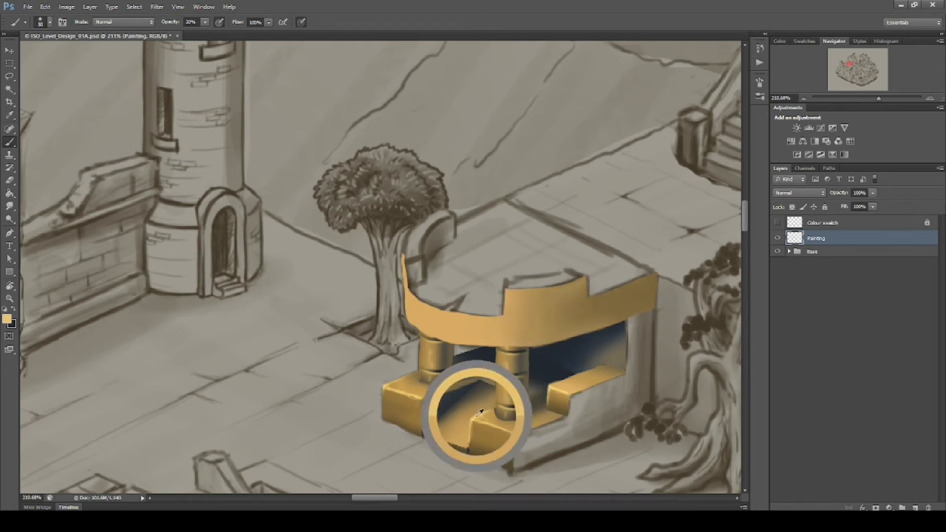
alt+click(447, 363)
drag(394, 279, 402, 313)
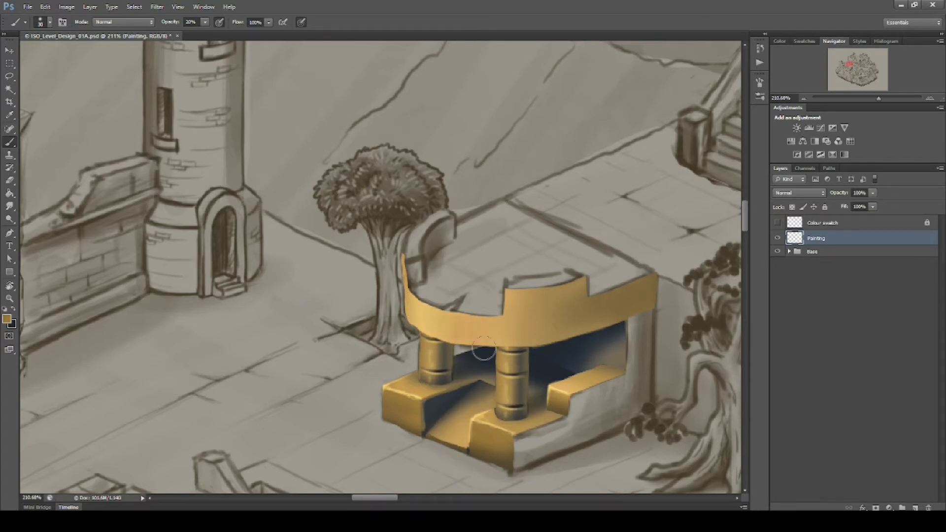
mouse_move(628, 354)
mouse_down()
mouse_move(584, 321)
mouse_move(616, 321)
mouse_up()
alt+click(428, 463)
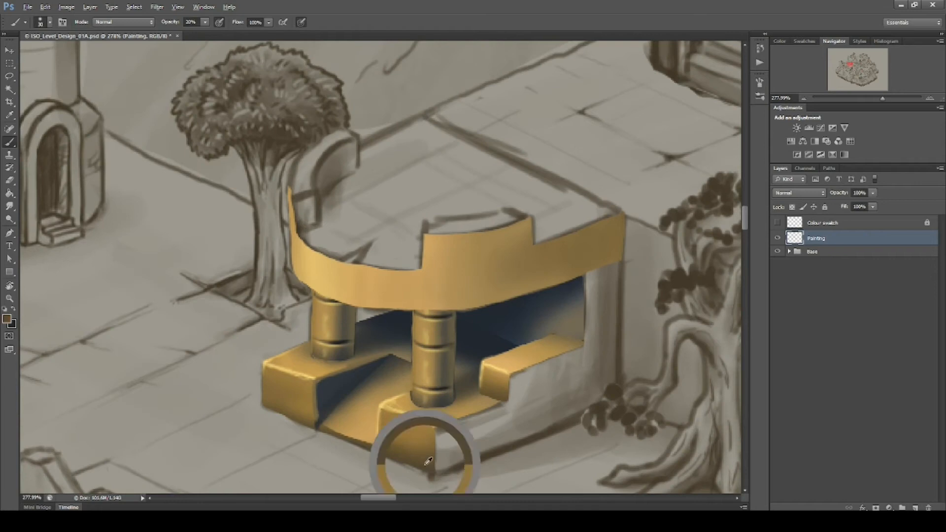
drag(566, 252, 530, 263)
key(ctrl+s)
Select the unpainted outer side wall with the Lasso, following the stepped ledges and the rear pillar up to the band
key(l)
mouse_move(604, 286)
mouse_down()
mouse_move(593, 274)
mouse_move(611, 262)
mouse_move(610, 370)
mouse_move(564, 416)
mouse_move(458, 454)
mouse_move(423, 444)
mouse_up()
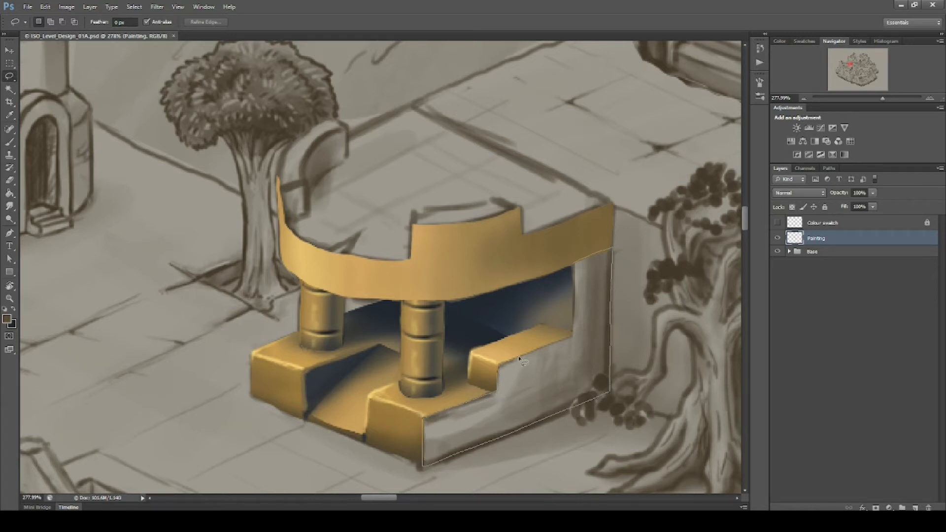
drag(571, 325, 582, 249)
Fill the selected outer side wall and rear pillar with gold tones sampled from the painted stone
key(z)
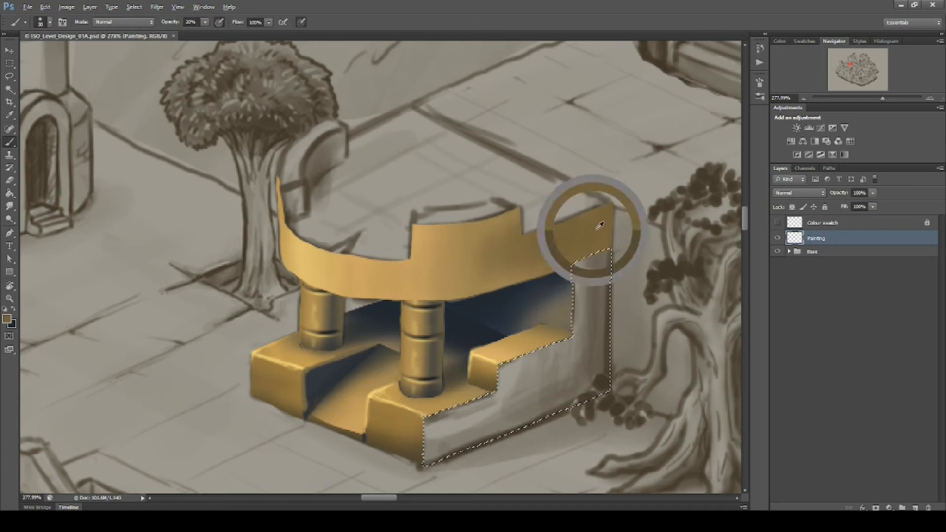
mouse_move(601, 328)
mouse_down()
mouse_move(586, 296)
mouse_move(468, 418)
mouse_move(517, 335)
mouse_move(540, 262)
mouse_up()
key(b)
alt+click(480, 365)
mouse_move(456, 449)
mouse_down()
mouse_move(598, 389)
mouse_move(608, 281)
mouse_move(546, 392)
mouse_up()
alt+click(593, 301)
mouse_move(593, 301)
mouse_down()
mouse_move(562, 379)
mouse_move(521, 425)
mouse_up()
Shade the outer side wall with darker sampled golds along its base and towards the rear corner
alt+click(597, 382)
drag(598, 382, 607, 339)
mouse_move(538, 386)
mouse_down()
mouse_move(452, 420)
mouse_move(563, 345)
mouse_move(460, 422)
mouse_move(507, 395)
mouse_up()
alt+click(460, 418)
drag(464, 424, 526, 379)
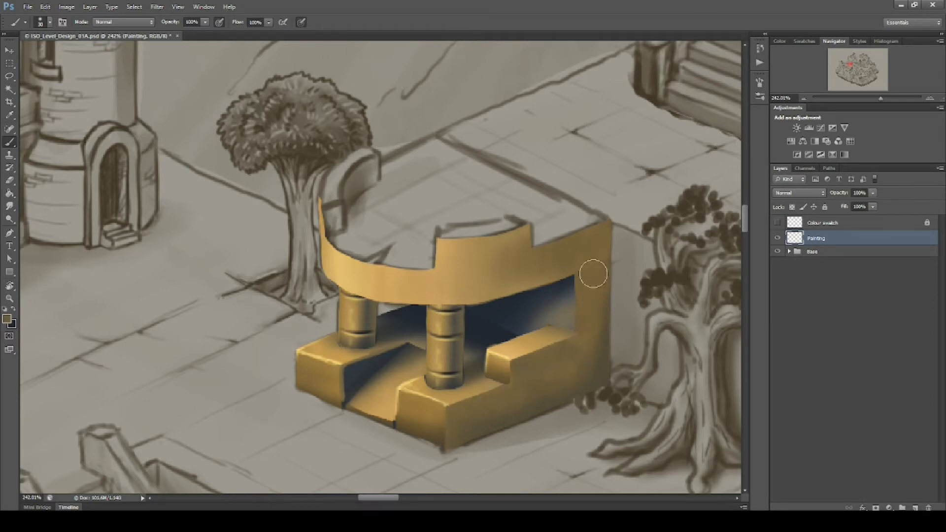
Try to paint a thin highlight along the low side wall's upper outer edge with a smaller brush
scroll(549, 394, up, 3)
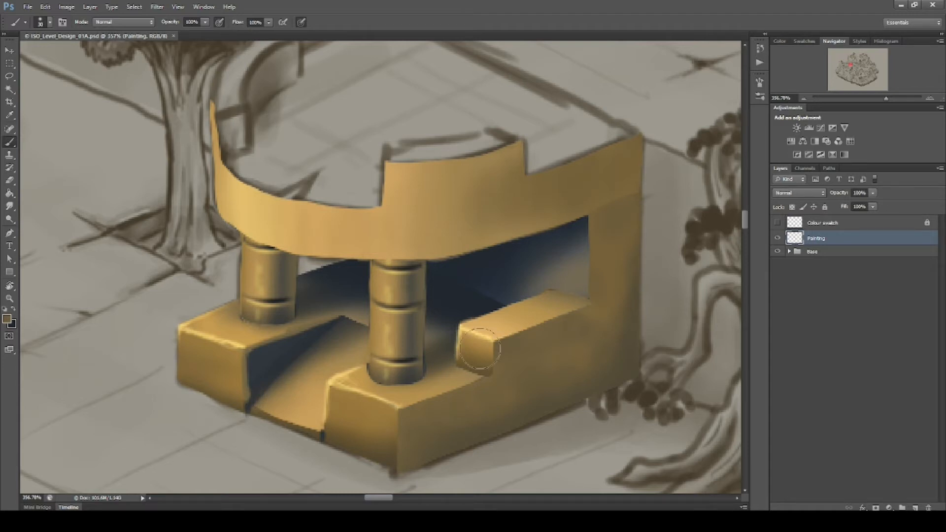
alt+click(269, 340)
key(bracketleft)
key(bracketleft)
drag(493, 341, 531, 325)
key(ctrl+z)
Choose a lighter gold foreground colour and highlight the top outer edge and vertical front corner of the low side wall
click(7, 319)
click(654, 364)
click(849, 309)
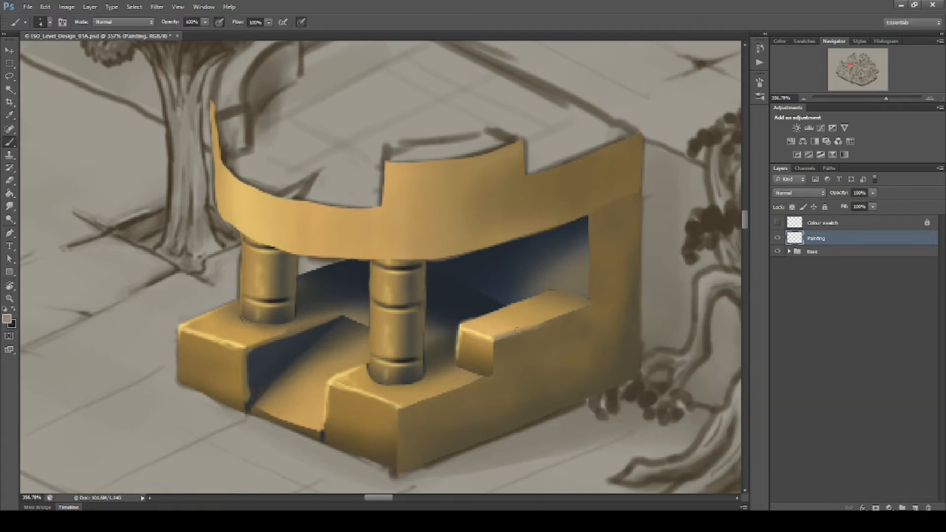
click(7, 319)
click(681, 336)
click(850, 309)
mouse_move(497, 340)
mouse_down()
mouse_move(589, 304)
mouse_move(493, 372)
mouse_up()
Adjust the highlight colour and paint it along the right ledge's outer top edge and down its front corner
click(7, 319)
click(678, 353)
click(849, 309)
mouse_move(483, 379)
mouse_down()
mouse_move(400, 408)
mouse_move(398, 468)
mouse_up()
Paint a dark seam line where the curved wall band meets the top of the rear pillar
drag(448, 392, 478, 389)
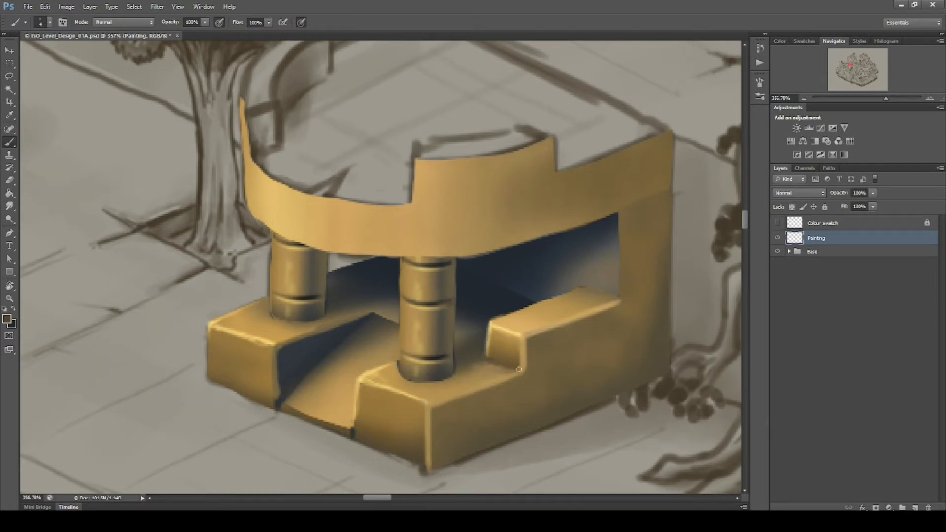
drag(590, 409, 585, 420)
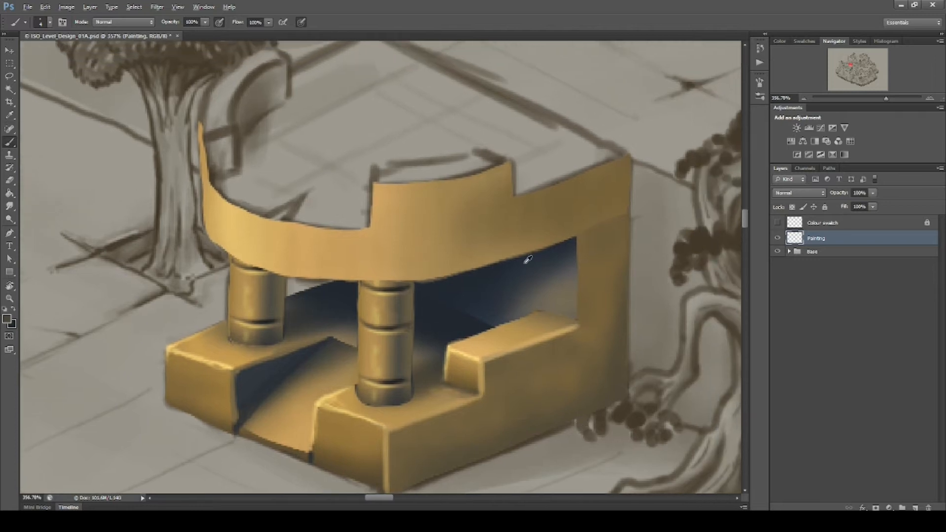
drag(570, 238, 618, 217)
Sample interior shadow tones and softly shade the low side wall's top at its rear inner corner at 20% opacity
alt+click(541, 283)
key(bracketright)
key(bracketright)
key(bracketright)
key(bracketright)
drag(540, 310, 565, 318)
alt+click(552, 305)
alt+click(532, 283)
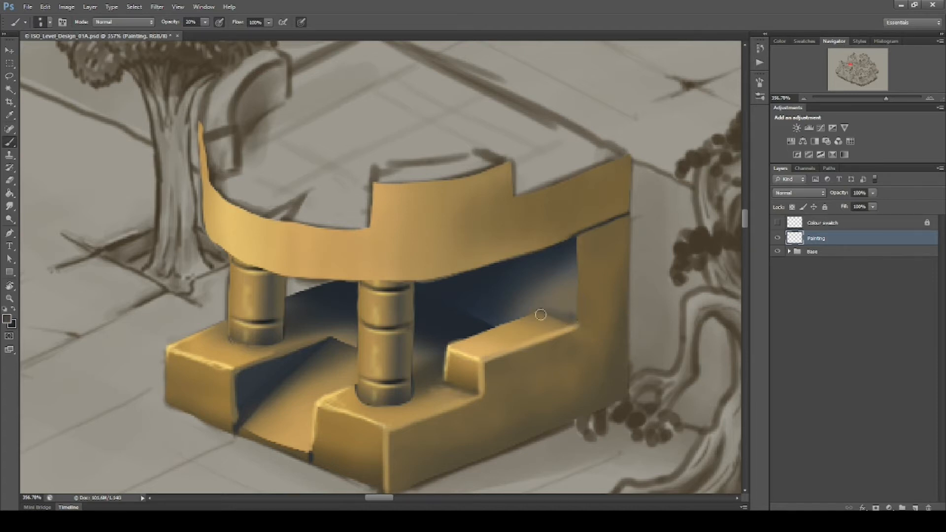
drag(489, 424, 494, 397)
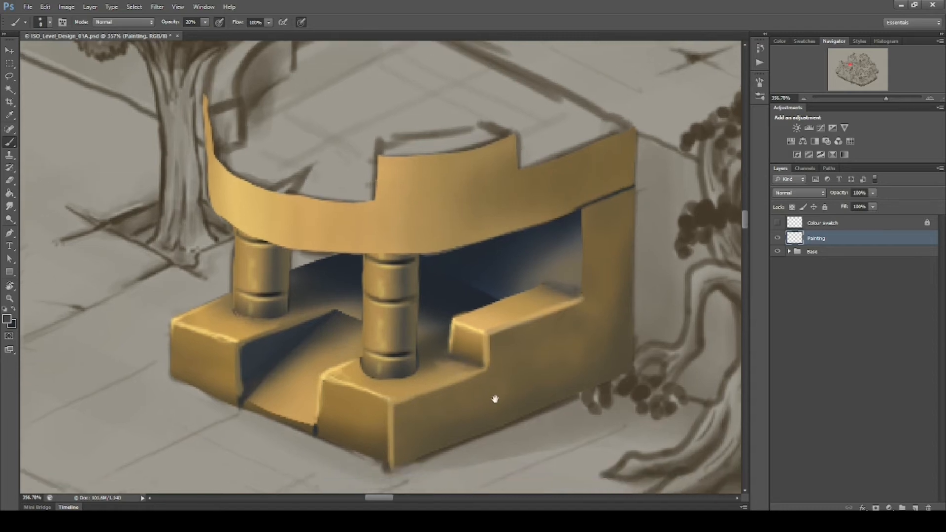
Refine the dark contact shadows around the low side wall with a smaller brush and sampled shadow colour, and save the document
scroll(521, 392, down, 4)
scroll(538, 367, up, 3)
alt+click(487, 279)
key(bracketleft)
key(bracketleft)
key(bracketleft)
key(bracketleft)
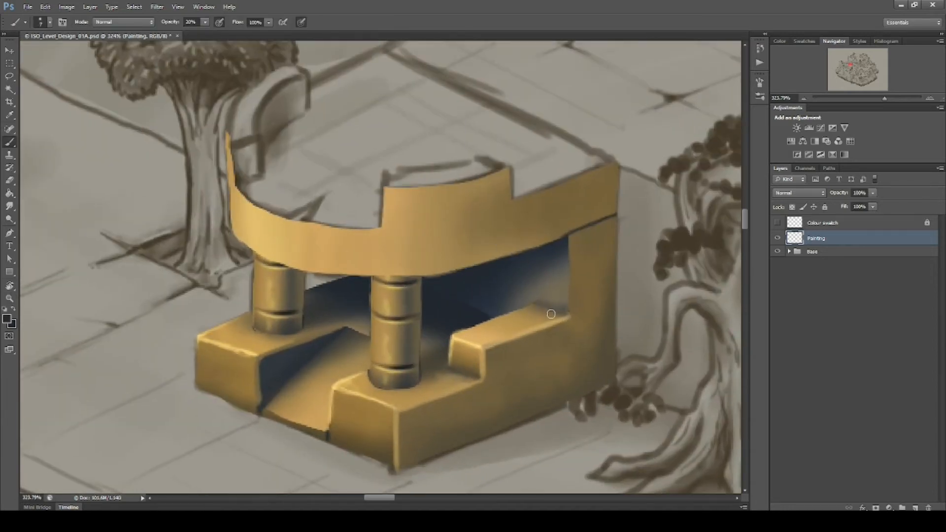
drag(533, 308, 545, 313)
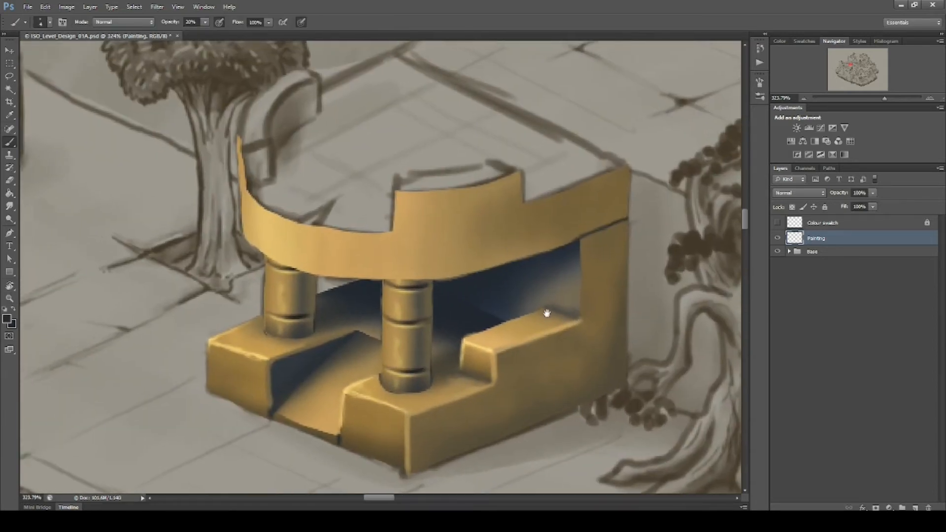
drag(475, 415, 466, 393)
drag(503, 337, 517, 386)
drag(623, 354, 597, 345)
key(ctrl+s)
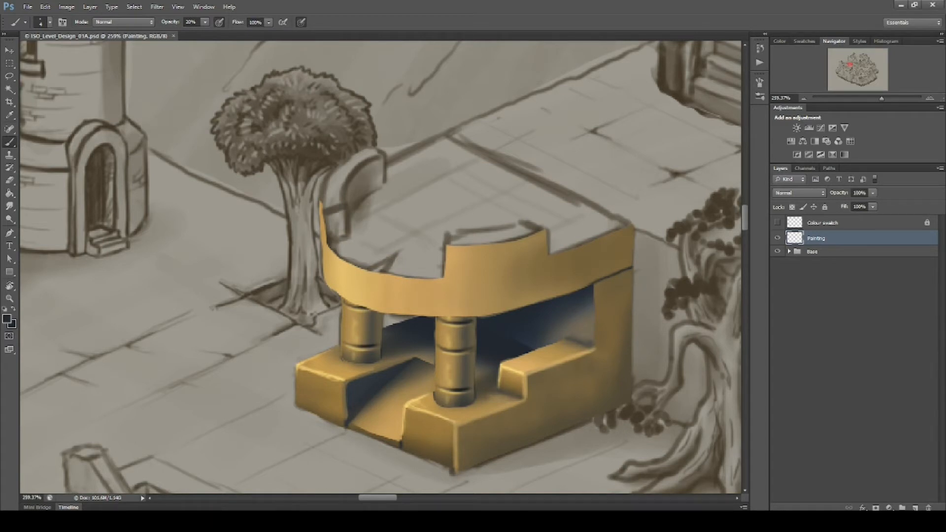
Select the flat rooftop surface with the Lasso, excluding the curved rear parapet and the raised front parapet's top
drag(518, 302, 496, 309)
drag(450, 258, 470, 263)
drag(556, 327, 539, 318)
key(l)
mouse_move(399, 107)
mouse_down()
mouse_move(627, 216)
mouse_move(527, 254)
mouse_move(523, 225)
mouse_move(498, 213)
mouse_move(402, 233)
mouse_move(400, 280)
mouse_up()
mouse_move(253, 248)
mouse_down()
mouse_move(277, 234)
mouse_move(287, 195)
mouse_move(324, 164)
mouse_move(326, 141)
mouse_move(398, 107)
mouse_up()
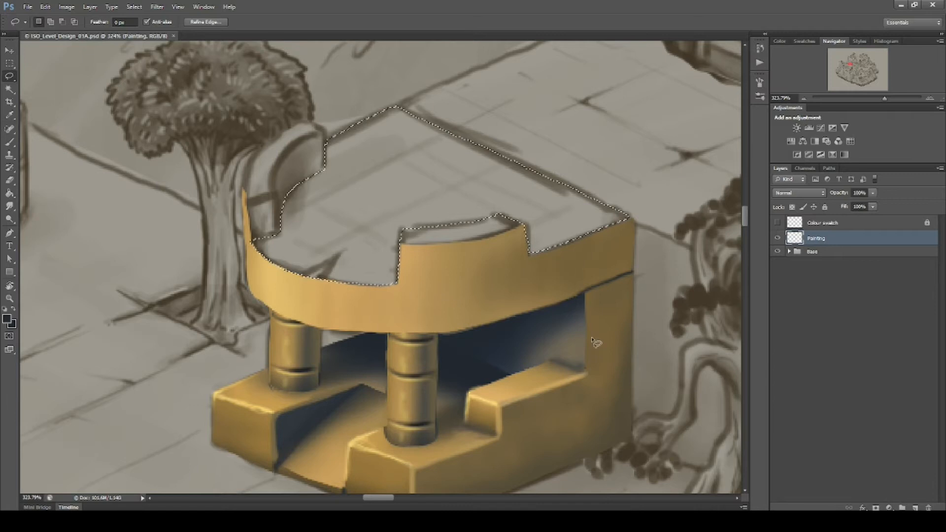
Sample light gold from the low side wall and fill the selected rooftop with a large brush at 100% opacity
key(b)
alt+click(487, 394)
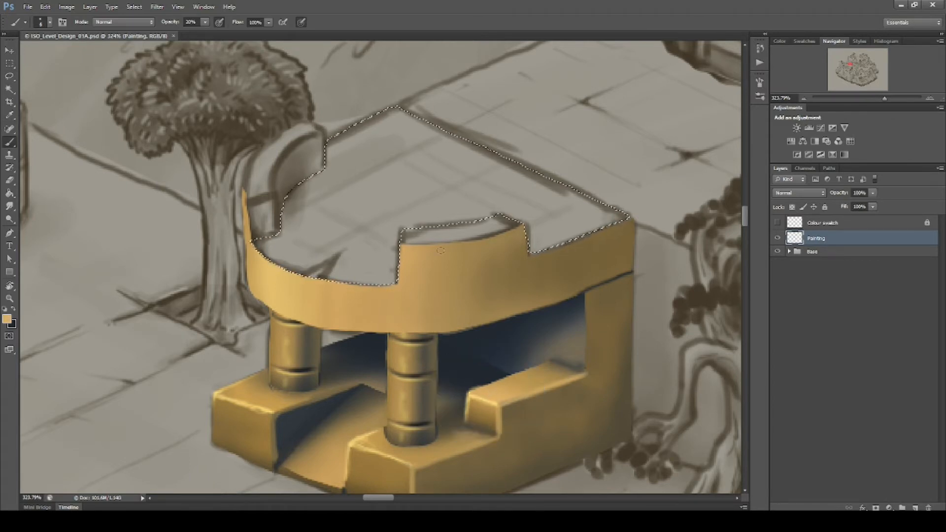
mouse_move(279, 245)
mouse_down()
mouse_move(311, 264)
mouse_move(294, 243)
mouse_move(375, 195)
mouse_up()
drag(422, 226, 586, 217)
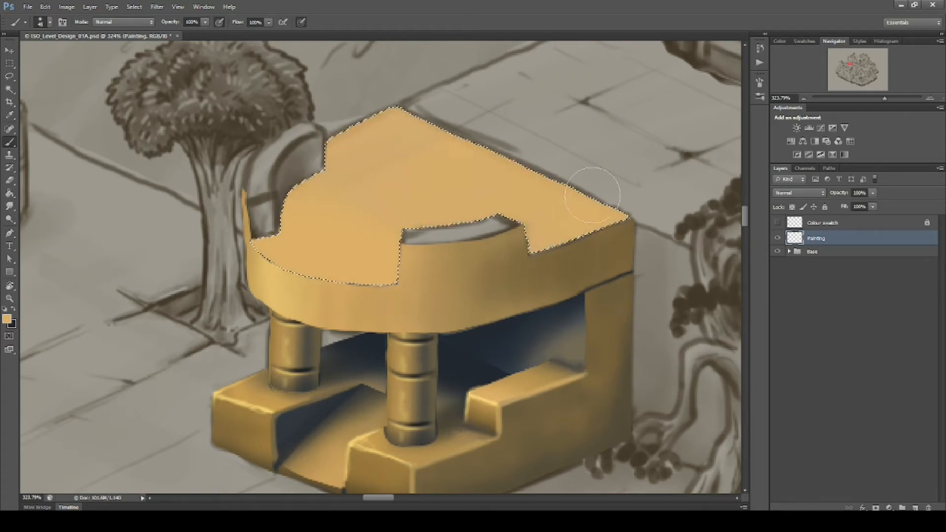
Shade the rooftop with sampled darker golds beside the rear parapet and blend lighter gold towards the front edge
alt+click(605, 375)
alt+click(522, 382)
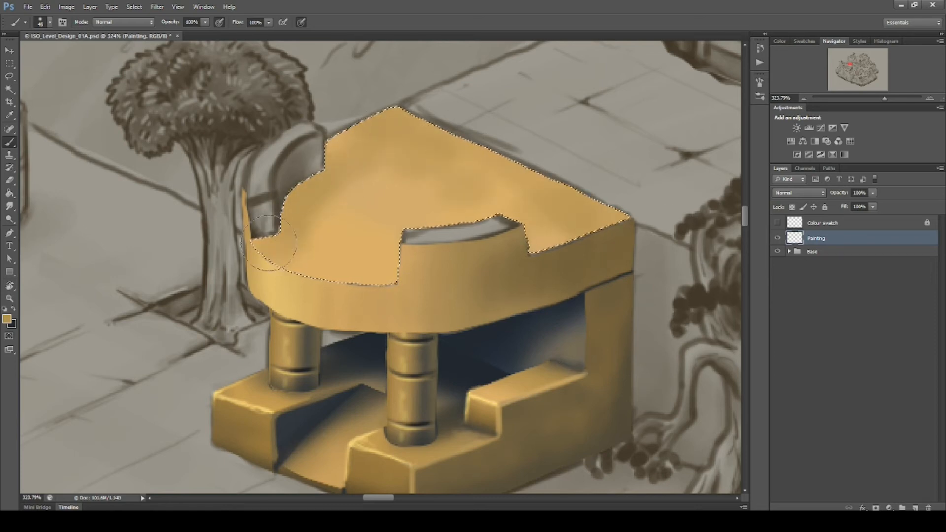
drag(315, 170, 291, 222)
key(x)
alt+click(340, 256)
drag(296, 266, 252, 274)
Sample a dark shadow tone, deepen the rooftop shading beside the curved rear parapet at 20% opacity, and clear the selection
key(x)
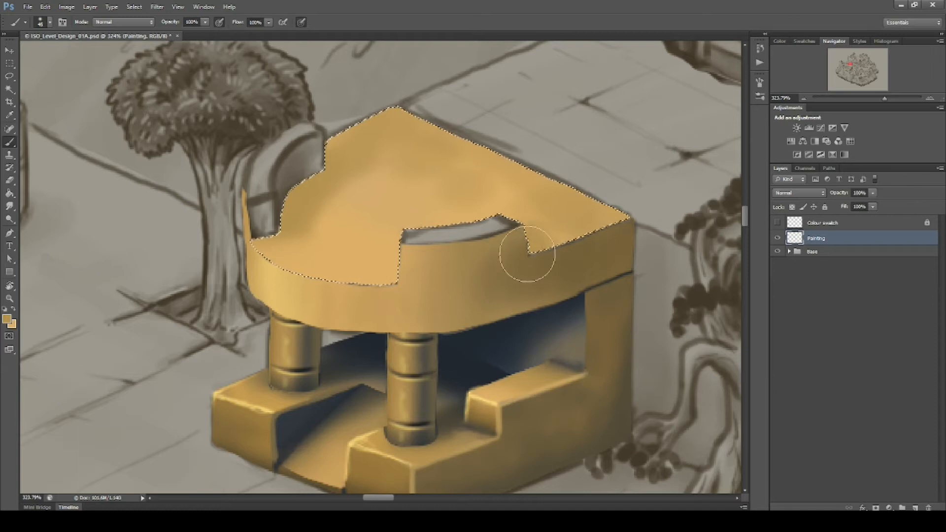
alt+click(447, 424)
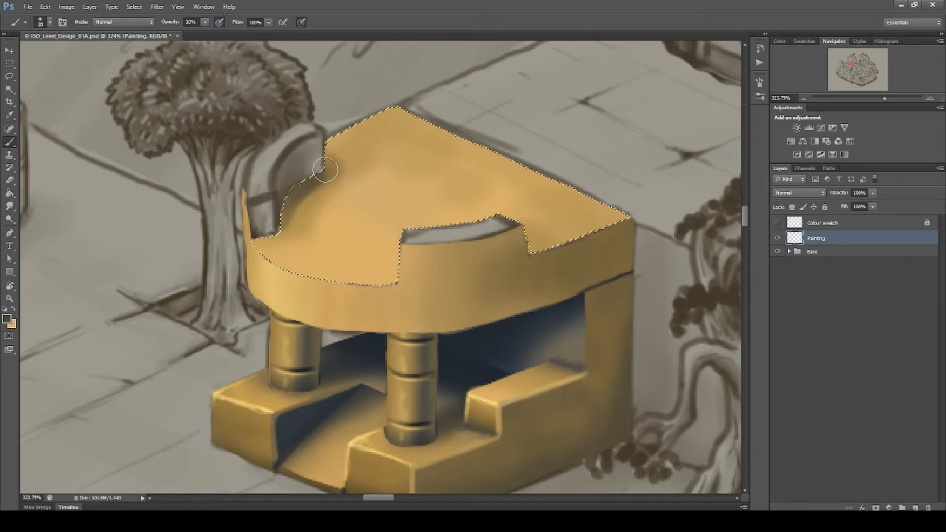
key(ctrl+d)
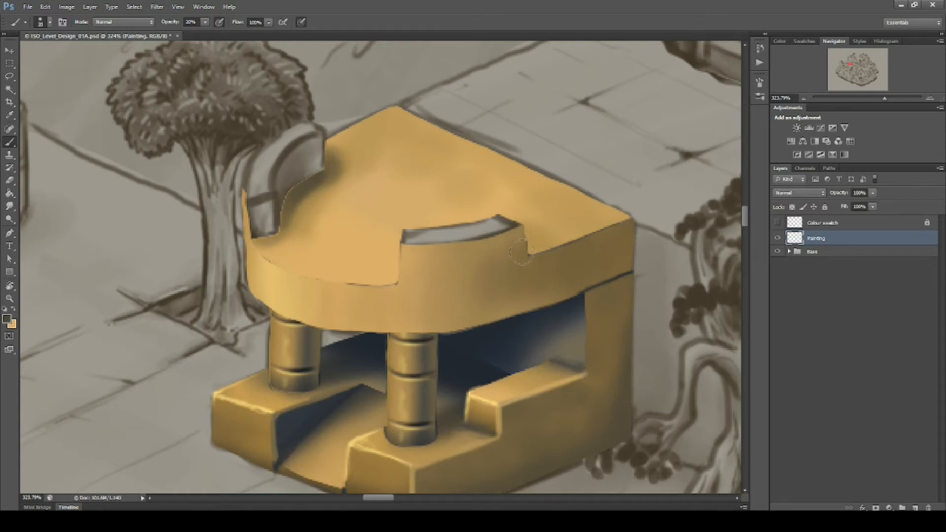
Sample nearby golds and blend over the dark line along the rooftop's curved front edge
alt+click(485, 405)
drag(392, 277, 366, 294)
alt+click(377, 269)
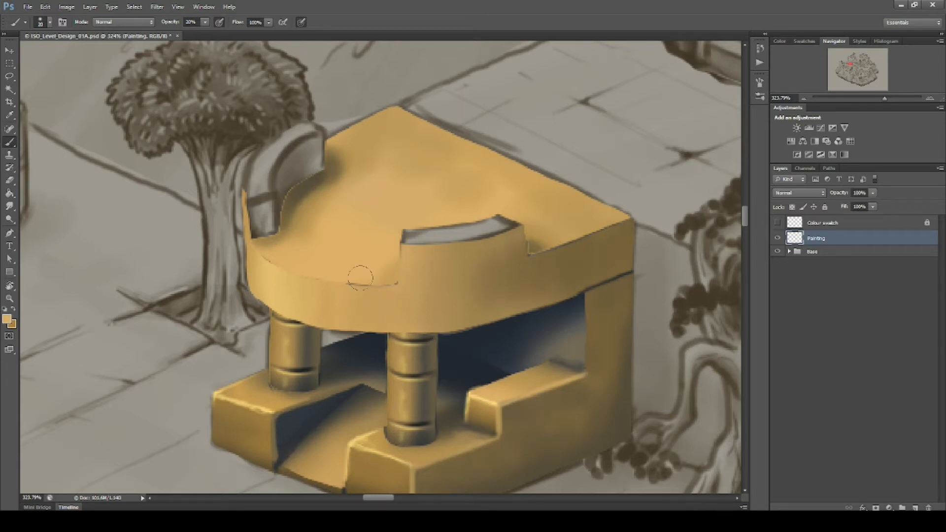
alt+click(406, 271)
Sample the rooftop's shadow colour and soften the shading by the rear parapet and the front parapet's inner corner
key(x)
key(x)
key(x)
key(x)
alt+click(334, 162)
drag(334, 156, 343, 163)
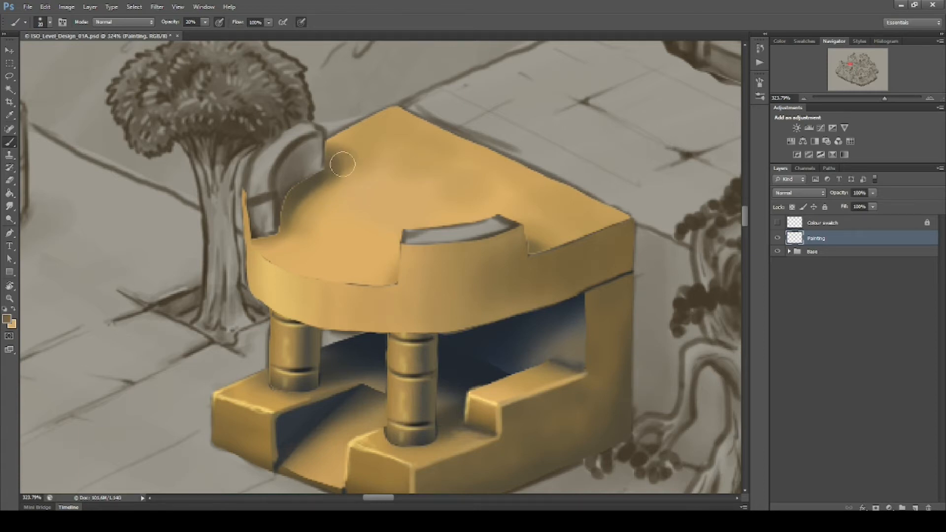
drag(529, 246, 553, 249)
key(x)
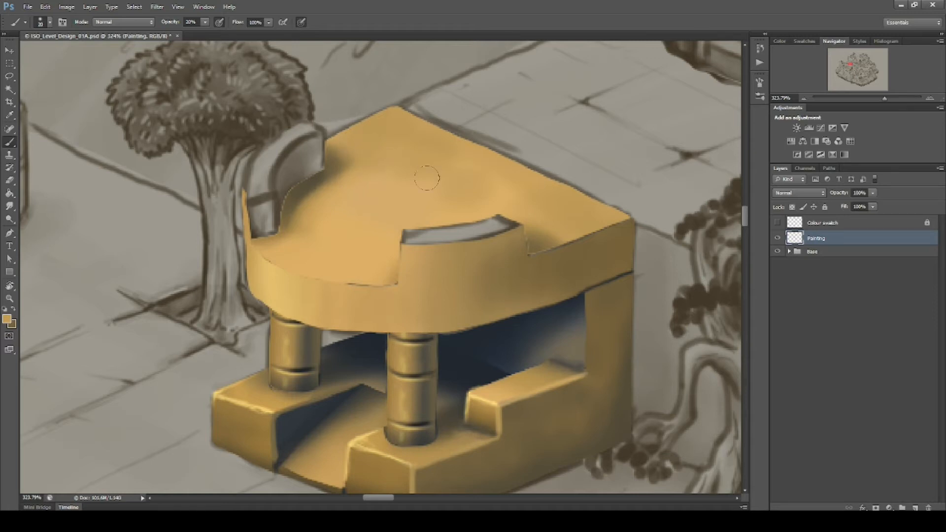
Choose light gold ffc671 as the foreground colour and dab soft highlight patches across the rooftop
alt+click(333, 249)
key(n)
click(684, 324)
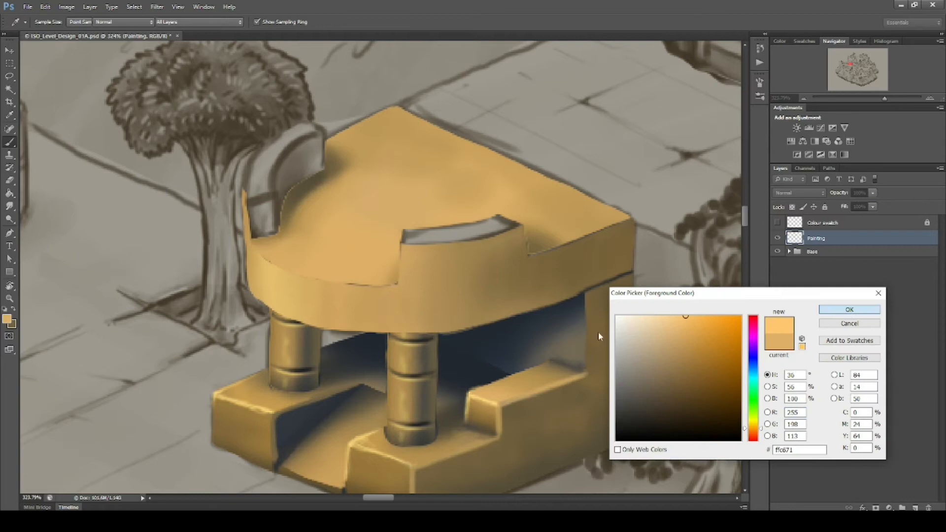
click(850, 310)
mouse_move(370, 211)
mouse_down()
mouse_move(364, 256)
mouse_move(348, 201)
mouse_up()
drag(423, 190, 401, 154)
Sample the rooftop's golds and blend the highlight patches around its centre at reduced opacity
alt+click(418, 168)
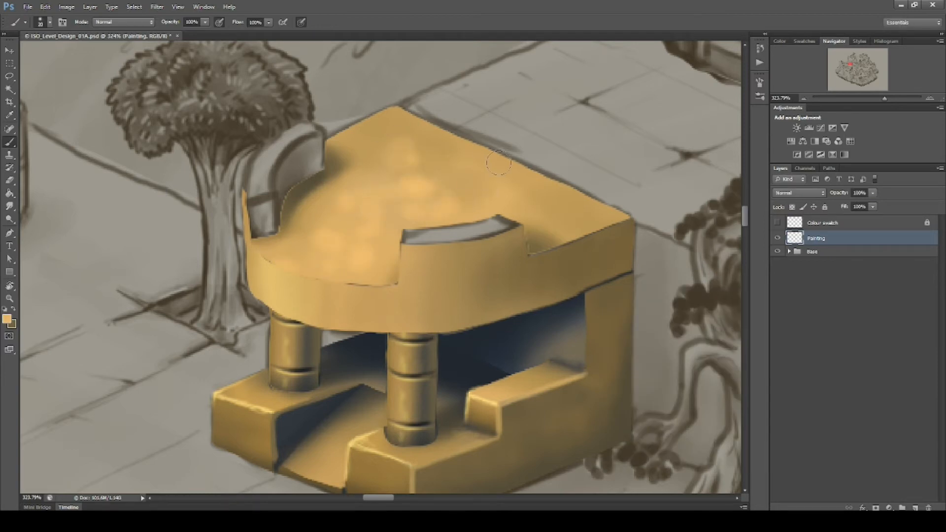
alt+click(421, 186)
mouse_move(463, 165)
mouse_down()
mouse_move(357, 126)
mouse_move(488, 164)
mouse_move(431, 190)
mouse_up()
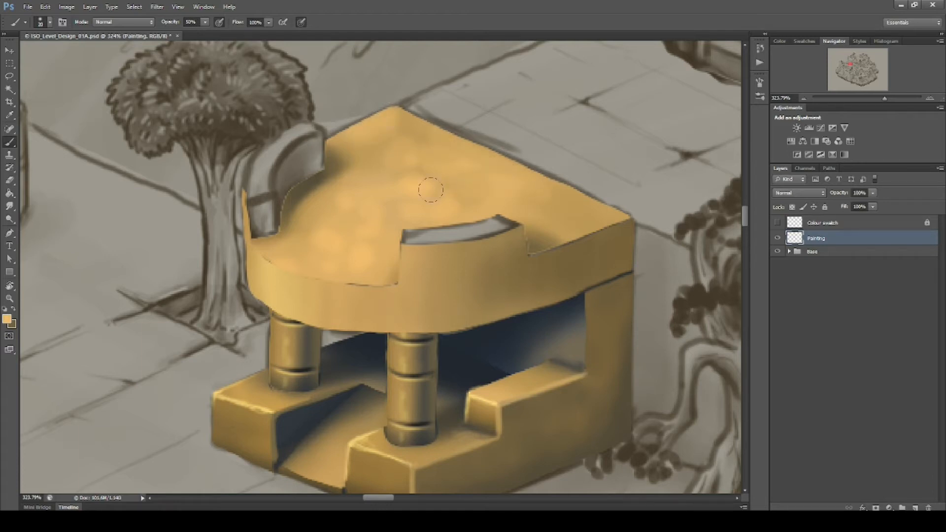
Sample the ledge's pale highlight and paint thin highlights along the rooftop's rear edge and curved front edge
alt+click(222, 394)
drag(348, 128, 327, 140)
key(r)
drag(496, 192, 441, 377)
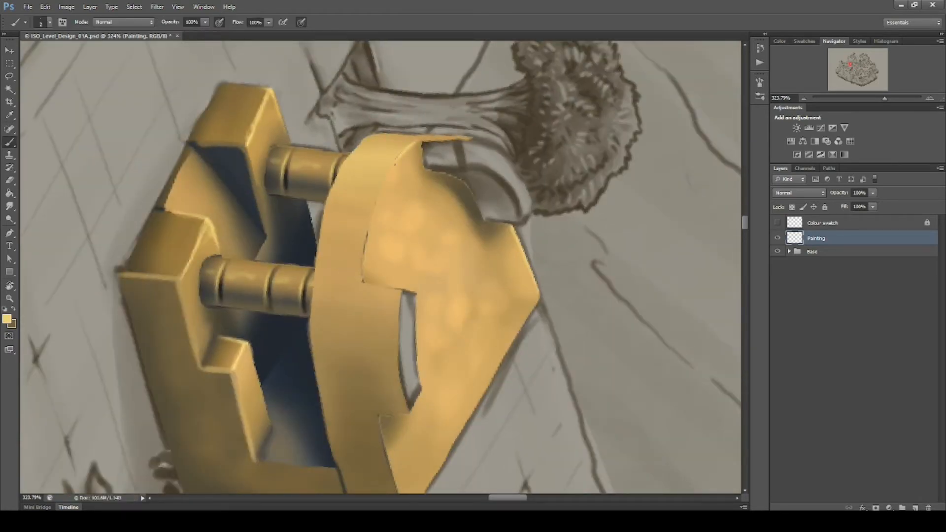
drag(367, 228, 361, 281)
key(Escape)
Paint a thin light gold highlight down the vertical edge where the front parapet rises from the rooftop's rim
key(space)
drag(422, 281, 473, 306)
drag(452, 269, 451, 289)
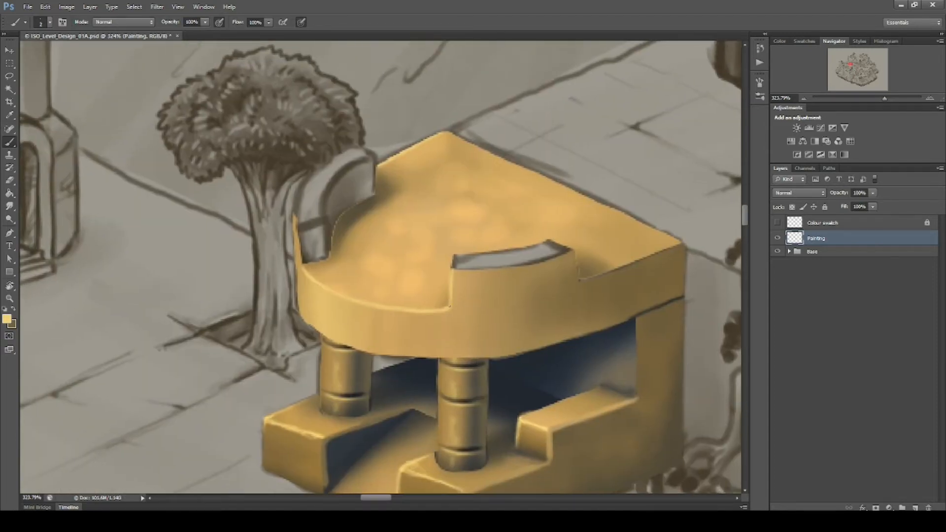
Sample golds from the building and clean up the lower edge of the curved roof slab with thin strokes
drag(391, 352, 459, 341)
alt+click(619, 417)
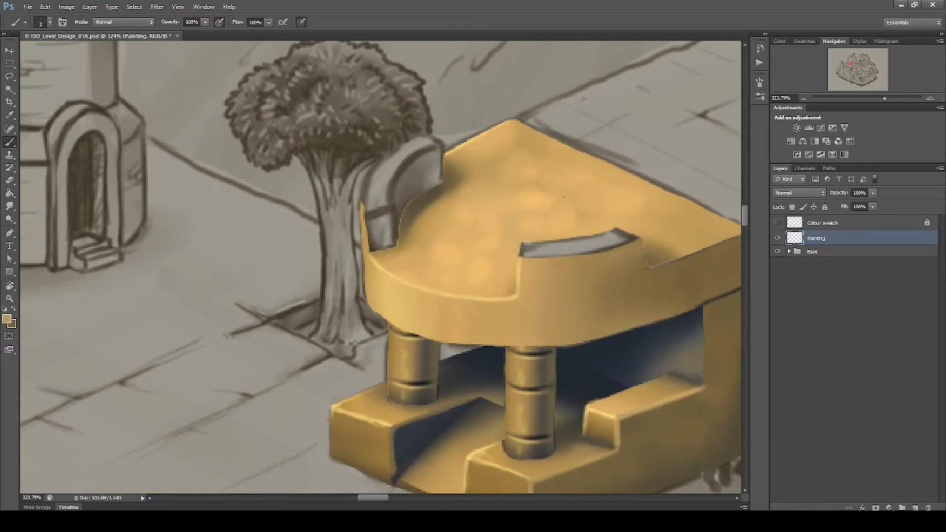
key(r)
drag(542, 340, 344, 385)
key(space)
drag(340, 261, 446, 225)
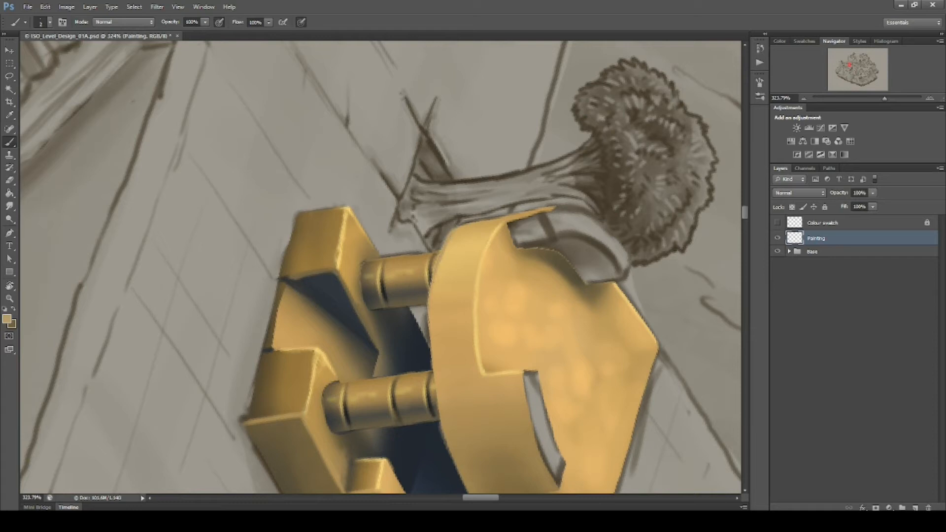
drag(431, 331, 432, 370)
key(space)
drag(444, 413, 441, 298)
alt+click(299, 342)
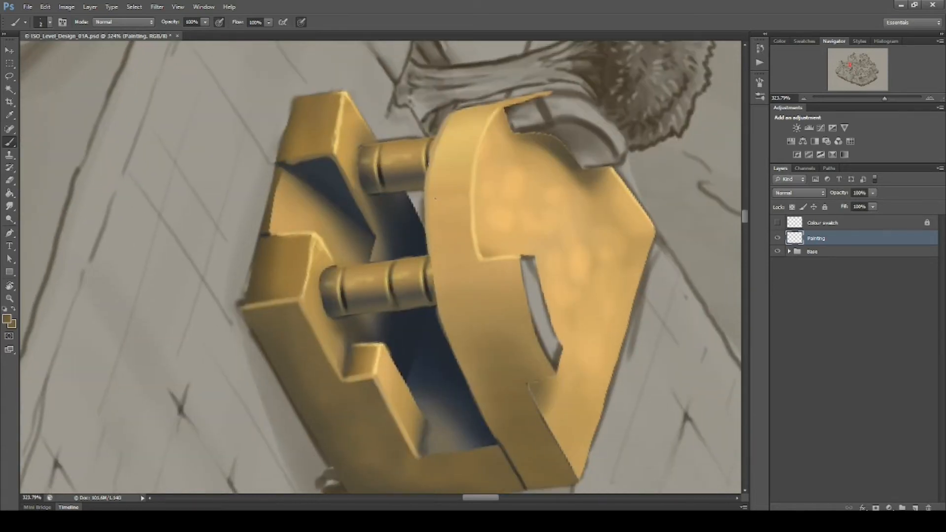
alt+click(428, 186)
alt+click(338, 328)
drag(428, 252, 438, 315)
Refine the seam where the roof slab meets the supporting wall using sampled golds, and touch up the wall's inner vertical edge
key(r)
drag(532, 264, 513, 338)
key(space)
drag(480, 381, 488, 251)
alt+click(275, 215)
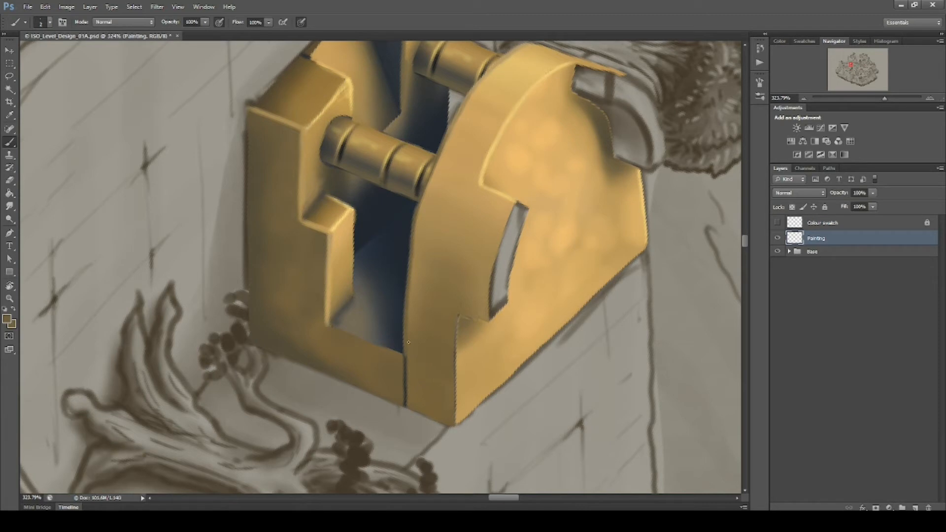
drag(407, 354, 404, 402)
alt+click(399, 317)
drag(403, 364, 403, 405)
alt+click(332, 270)
drag(400, 357, 401, 398)
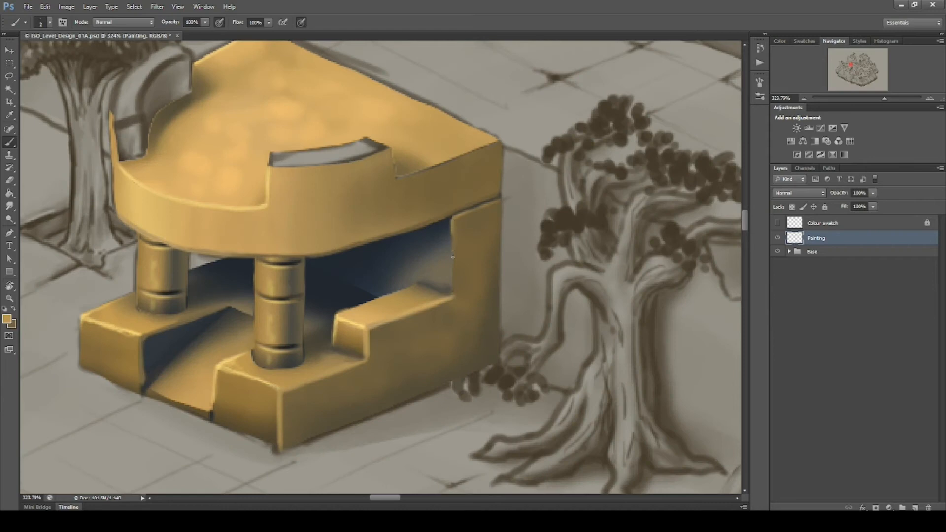
drag(453, 257, 452, 291)
mouse_move(424, 335)
mouse_down()
mouse_move(458, 423)
mouse_move(565, 400)
mouse_move(505, 417)
mouse_move(511, 428)
mouse_move(616, 360)
mouse_up()
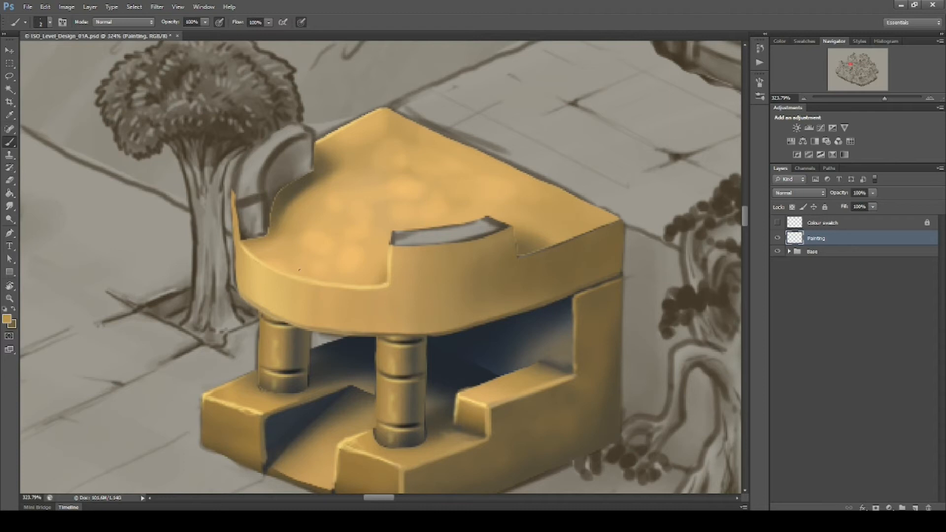
Add a new layer and draw a straight line in sampled dark blue diagonally across the middle of the rooftop
key(ctrl+shift+n)
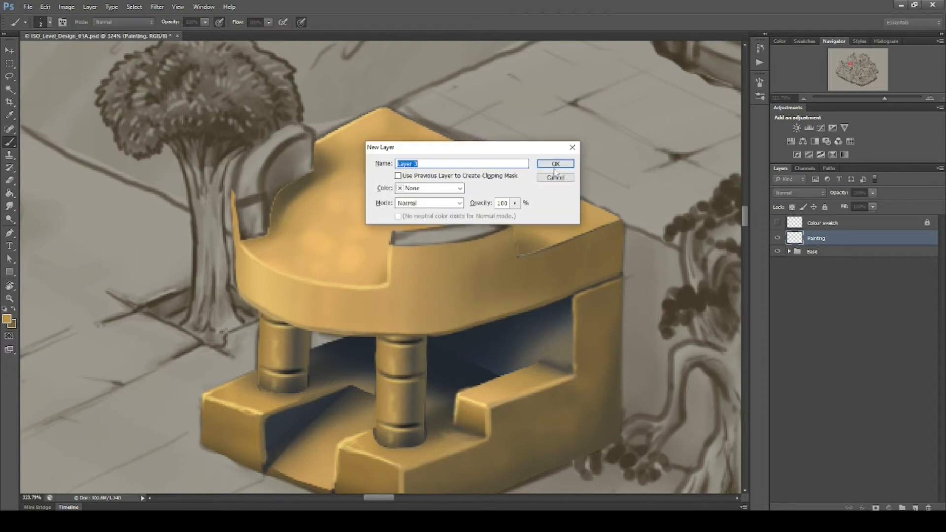
key(Return)
alt+click(550, 338)
click(278, 269)
shift+click(510, 167)
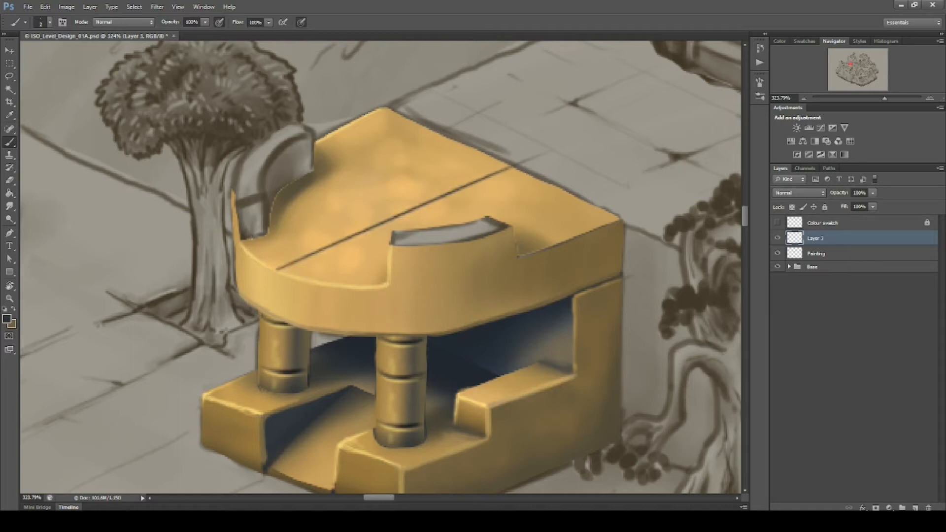
Draw thin dark seams parallel to the middle line across the rear and front parts of the rooftop
drag(244, 247, 471, 144)
key(ctrl+z)
drag(275, 218, 454, 141)
key(ctrl+z)
drag(313, 159, 447, 98)
key(ctrl+z)
key(ctrl+z)
mouse_move(368, 284)
mouse_down()
mouse_move(615, 161)
mouse_move(591, 184)
mouse_up()
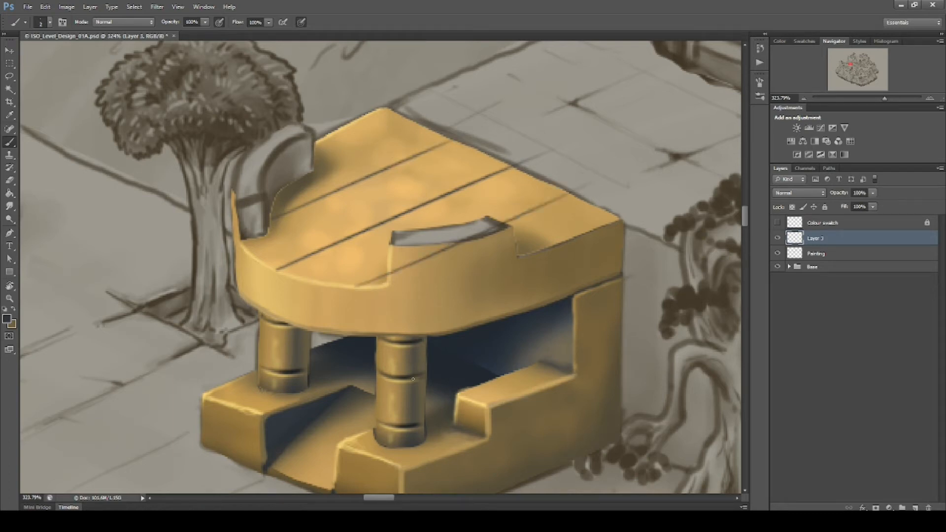
Replace the rear seam with a parallel dark line closer to the rooftop's rear corner
key(e)
mouse_move(455, 139)
mouse_down()
mouse_move(269, 220)
mouse_move(483, 104)
mouse_up()
key(b)
key(ctrl+z)
drag(291, 201, 538, 83)
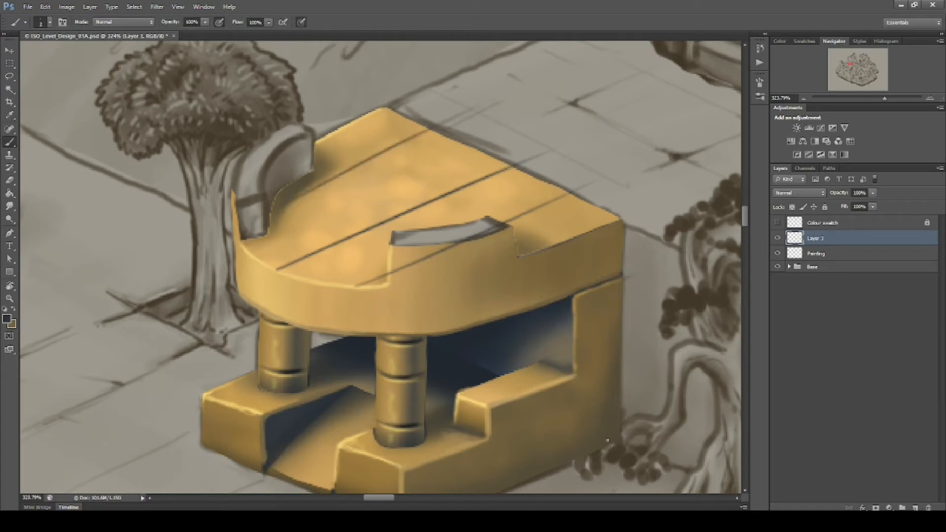
Erase the part of the front seam that crosses the front parapet, using a smaller eraser
key(e)
key(bracketleft)
key(bracketleft)
key(bracketleft)
key(bracketleft)
drag(432, 256, 497, 228)
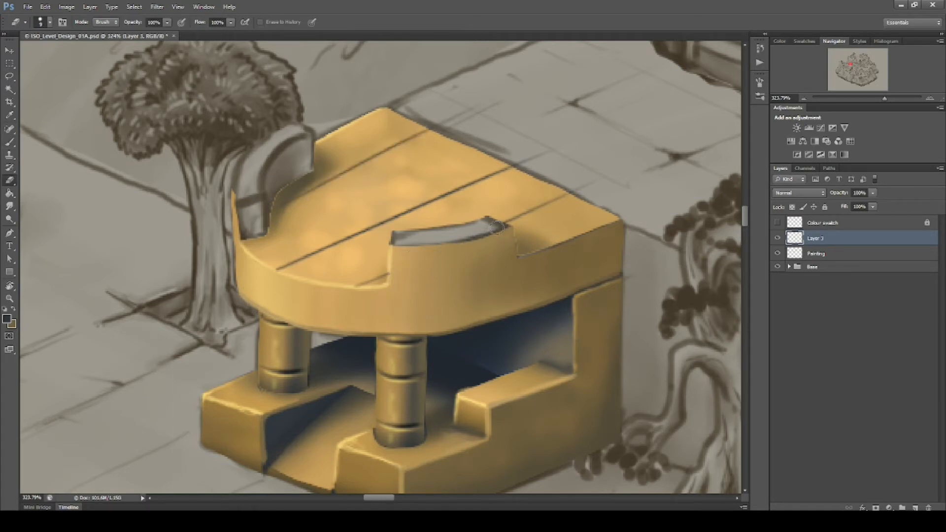
Draw short vertical dark joints down the rim from the front ends of the rooftop seams
key(b)
drag(275, 270, 274, 318)
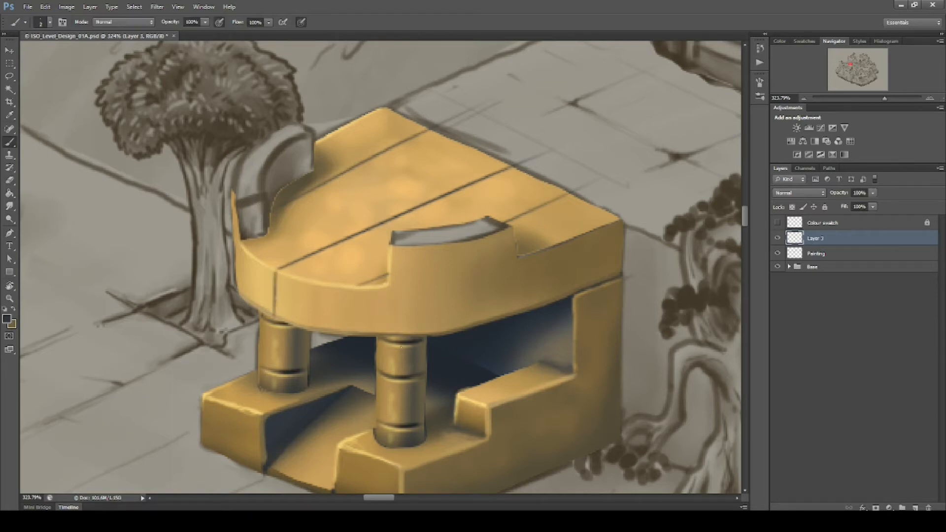
key(ctrl+z)
drag(357, 286, 355, 306)
Draw a dark seam around the roof slab's outer face, following the curve of the rim to the far corner
key(r)
mouse_move(570, 201)
mouse_down()
mouse_move(576, 221)
mouse_move(496, 431)
mouse_up()
mouse_move(354, 126)
mouse_down()
mouse_move(333, 202)
mouse_move(342, 271)
mouse_up()
key(ctrl+z)
mouse_move(348, 131)
mouse_down()
mouse_move(334, 161)
mouse_move(337, 259)
mouse_up()
key(r)
mouse_move(581, 247)
mouse_down()
mouse_move(583, 269)
mouse_move(544, 366)
mouse_up()
key(space)
drag(487, 366, 559, 264)
mouse_move(426, 122)
mouse_down()
mouse_move(390, 262)
mouse_move(387, 404)
mouse_up()
key(ctrl+z)
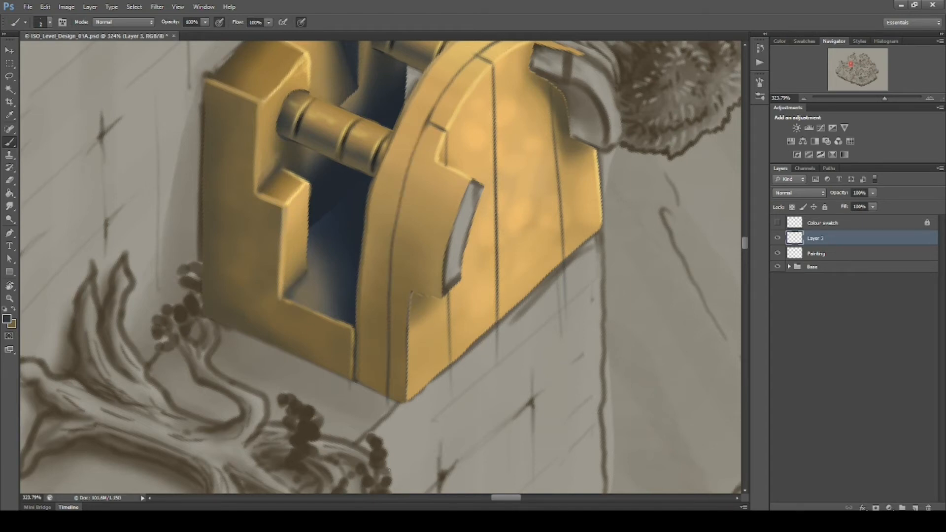
key(Escape)
Draw a thin dark seam along the base of the front parapet, following the rim's curve
key(space)
drag(526, 265, 584, 321)
key(e)
key(z)
click(483, 331)
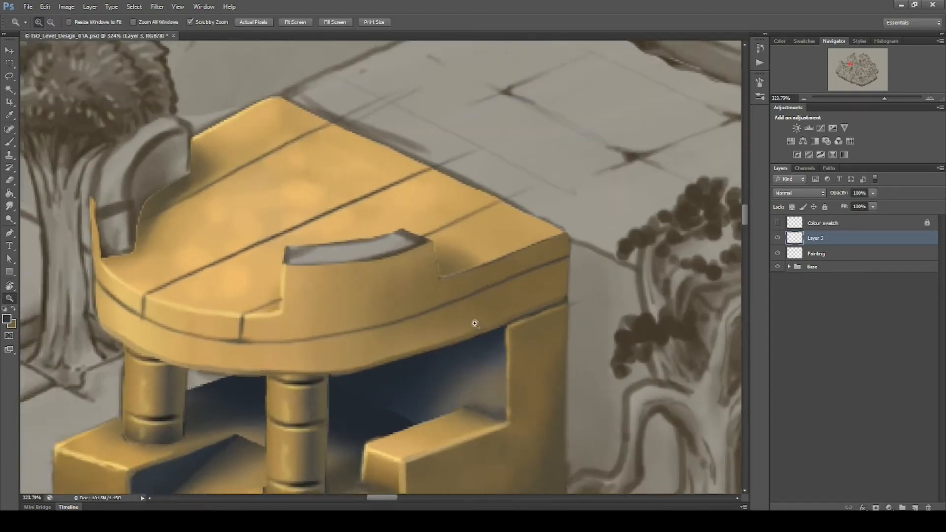
key(space)
drag(415, 345, 472, 359)
key(b)
mouse_move(337, 324)
mouse_down()
mouse_move(433, 312)
mouse_move(498, 289)
mouse_up()
key(ctrl+z)
drag(338, 325, 435, 308)
key(ctrl+z)
drag(339, 325, 499, 290)
Redraw the rim's dark seam along its straighter side, ending at the roof slab's corner
key(space)
drag(603, 371, 646, 370)
mouse_move(350, 355)
mouse_down()
mouse_move(452, 344)
mouse_move(666, 271)
mouse_up()
key(e)
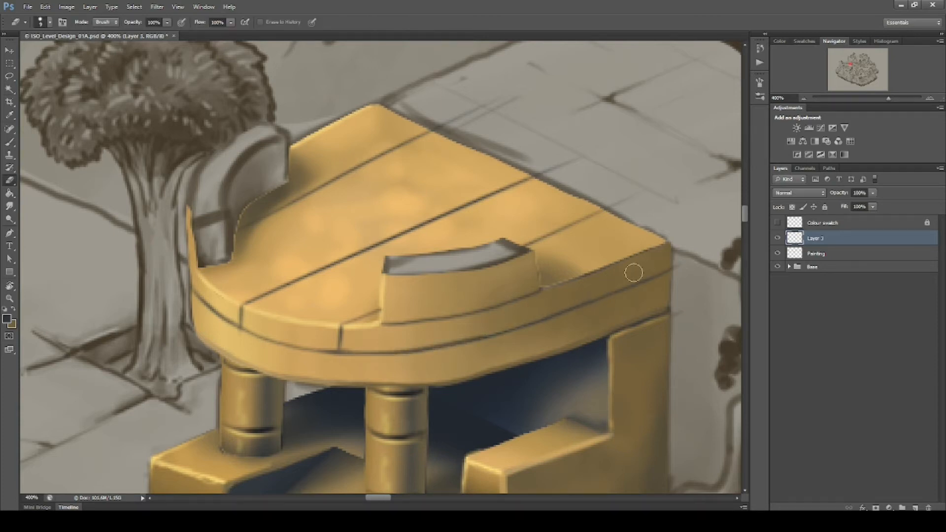
key(b)
key(ctrl+z)
drag(481, 336, 668, 274)
Erase the seam ends that overshoot the rooftop's rear edge onto the ground
drag(514, 374, 552, 386)
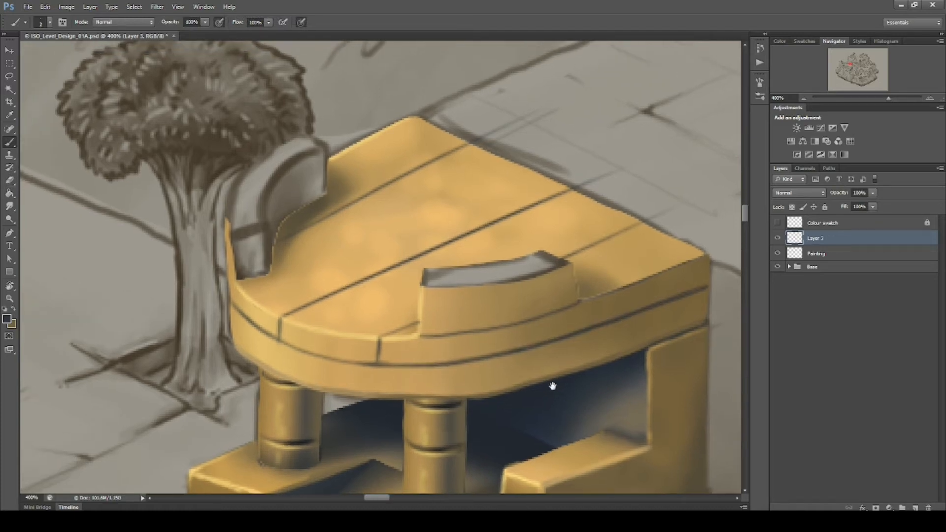
key(e)
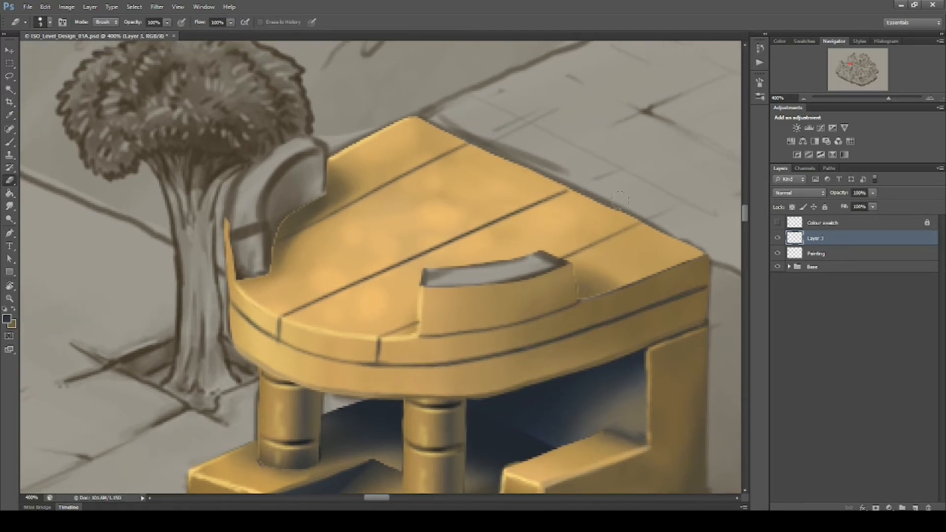
drag(676, 386, 663, 368)
Darken the rooftop seams and the curved rim seam with additional thin dark strokes
key(b)
drag(391, 308, 364, 319)
drag(624, 207, 559, 234)
drag(318, 194, 288, 211)
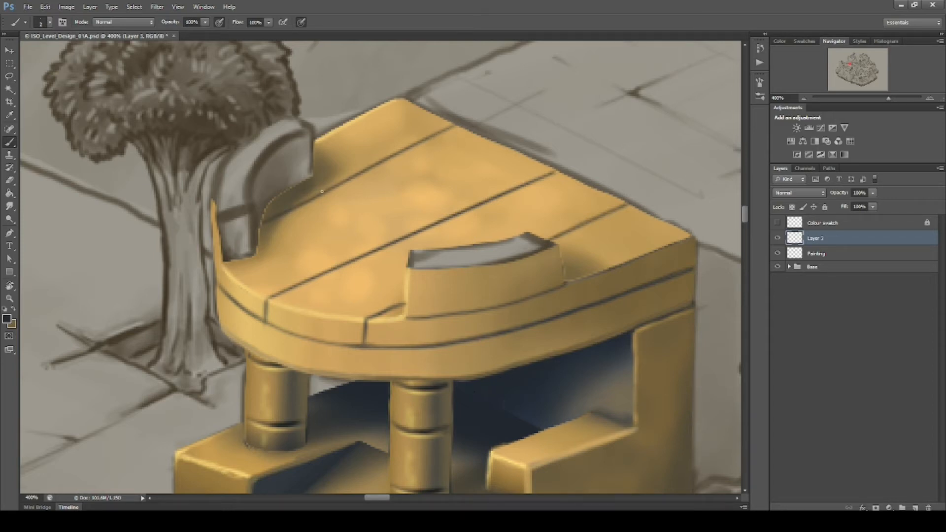
drag(421, 362, 495, 352)
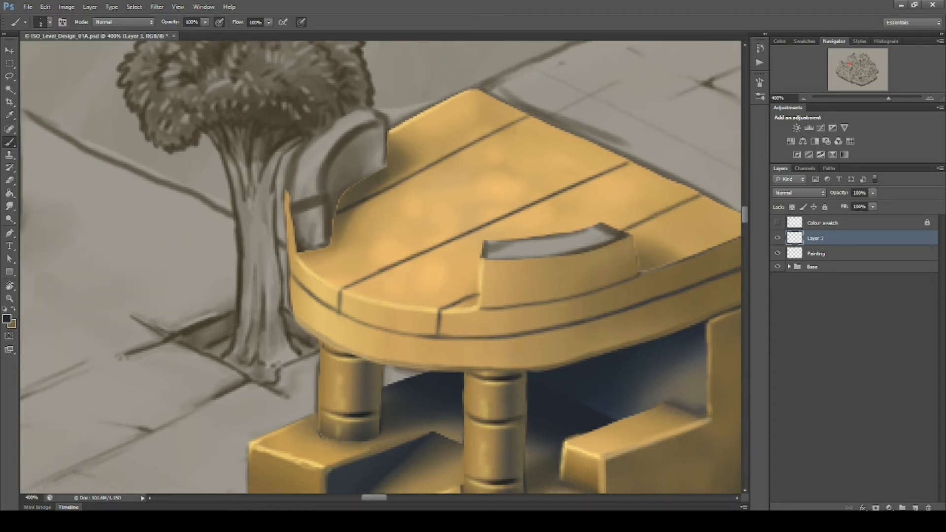
mouse_move(340, 314)
mouse_down()
mouse_move(437, 336)
mouse_move(530, 335)
mouse_up()
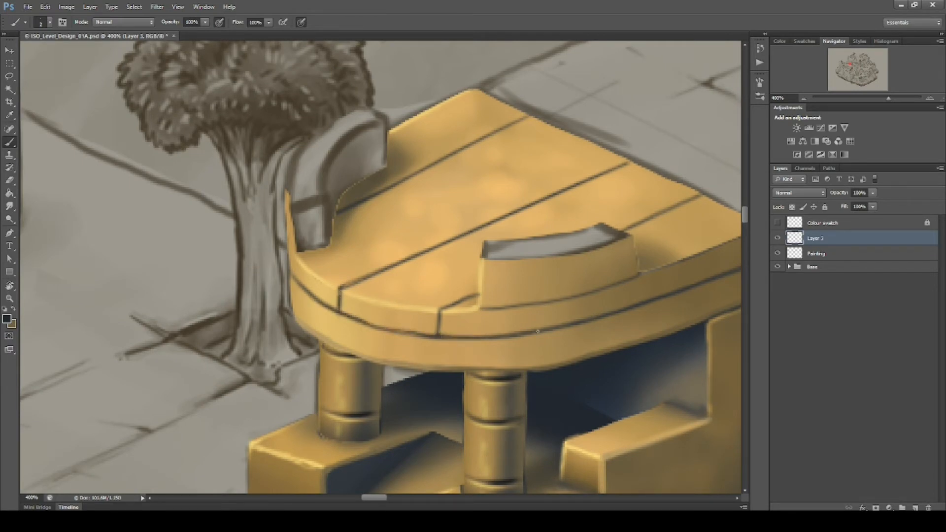
Merge the seam layer down into the Painting layer
drag(613, 321, 502, 349)
key(x)
key(alt)
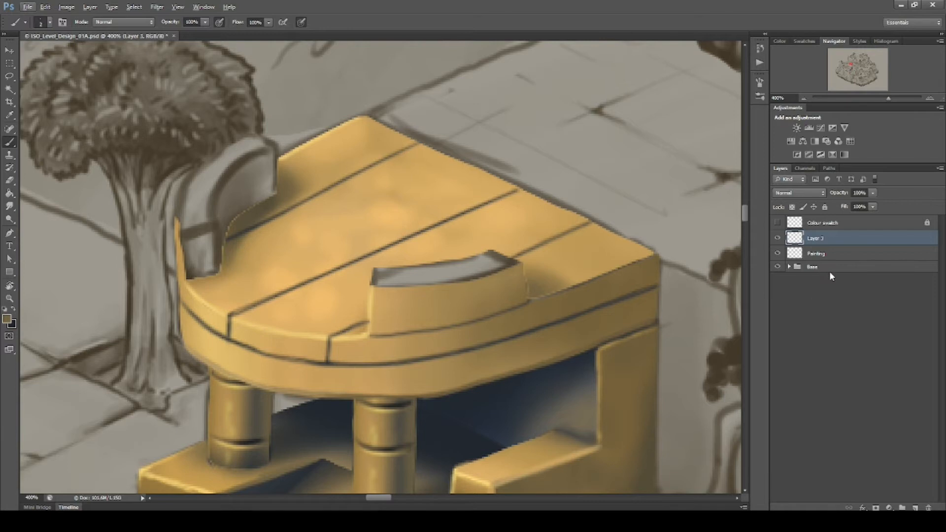
key(ctrl+e)
Cover the dark outline on the rim beside the front parapet with sampled gold, and highlight the rim seam's edge in light gold
drag(385, 295, 476, 284)
alt+click(463, 284)
drag(489, 356, 485, 349)
mouse_move(457, 320)
mouse_down()
mouse_move(541, 313)
mouse_move(609, 291)
mouse_move(515, 325)
mouse_up()
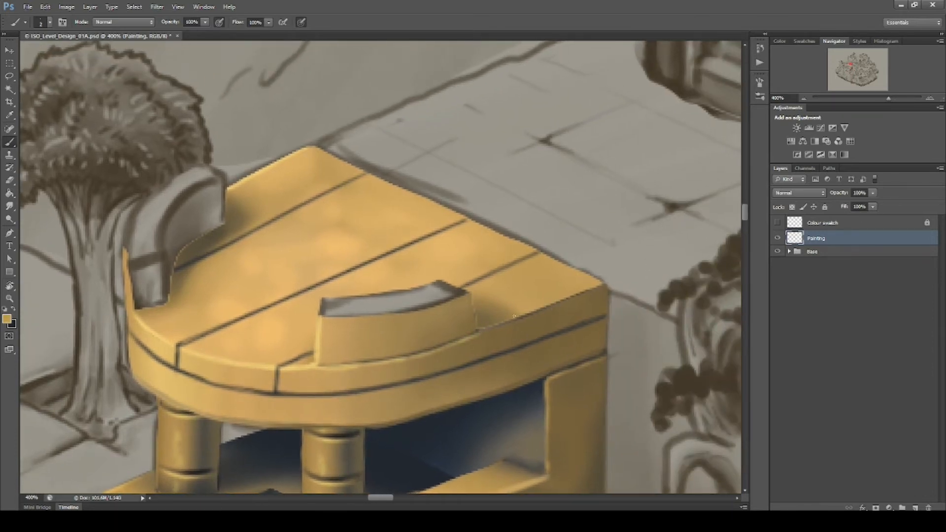
drag(480, 332, 552, 307)
drag(531, 352, 629, 312)
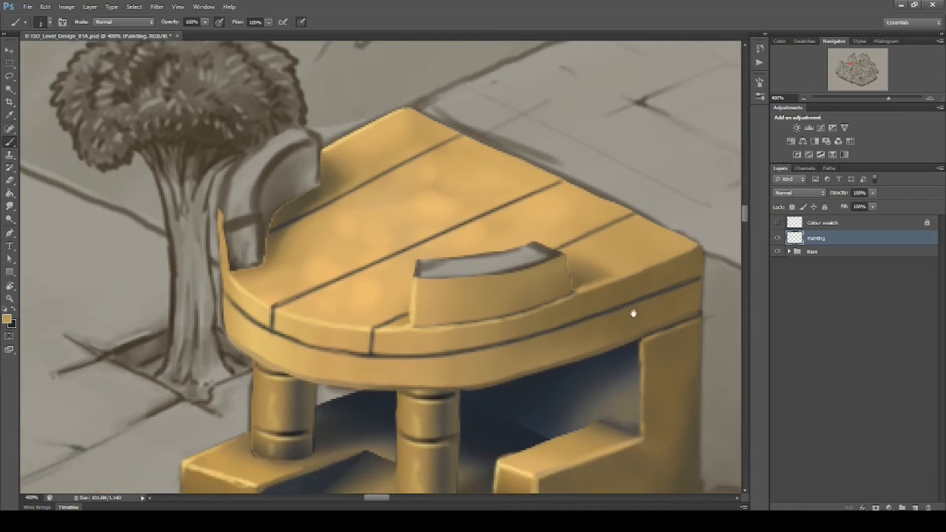
alt+click(190, 464)
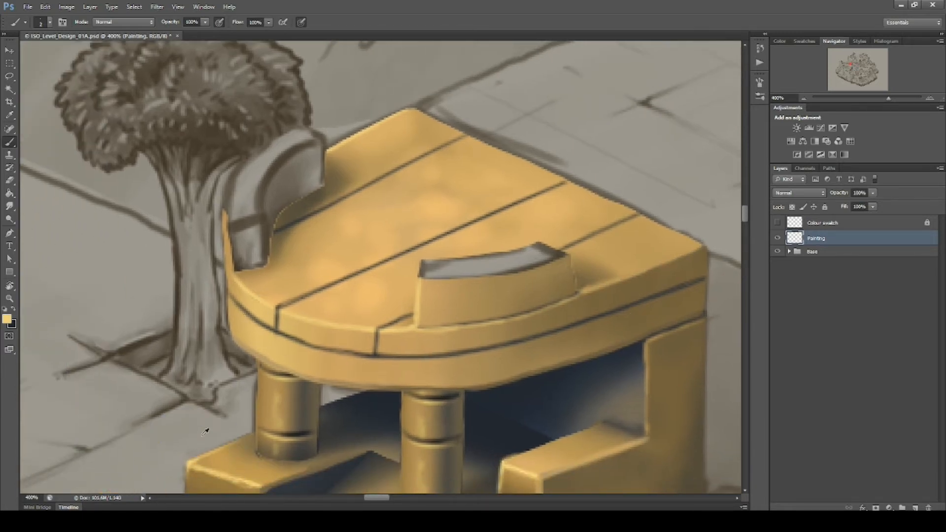
mouse_move(246, 316)
mouse_down()
mouse_move(325, 354)
mouse_move(436, 360)
mouse_move(547, 339)
mouse_move(694, 287)
mouse_up()
Draw a dark vertical joint across the rim's lower band and highlight its edge in light gold
key(x)
drag(587, 319, 583, 329)
click(582, 359)
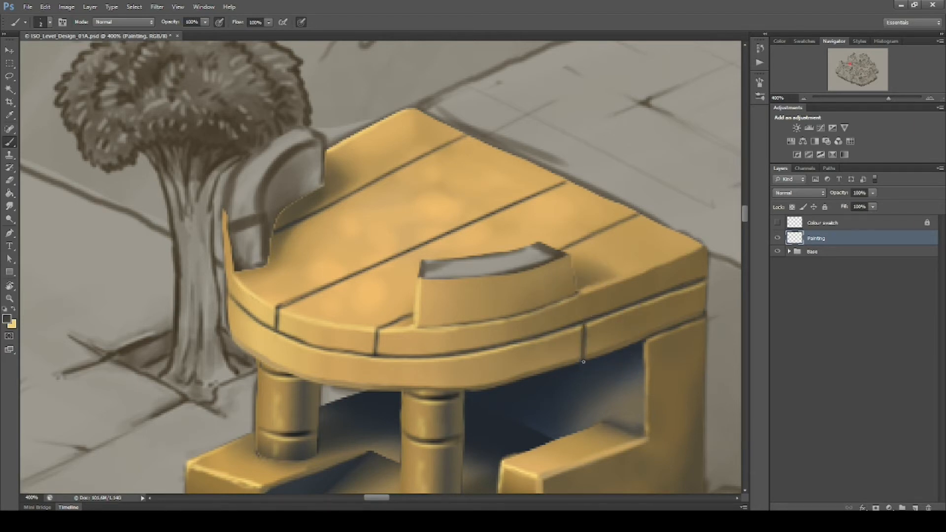
drag(583, 361, 565, 348)
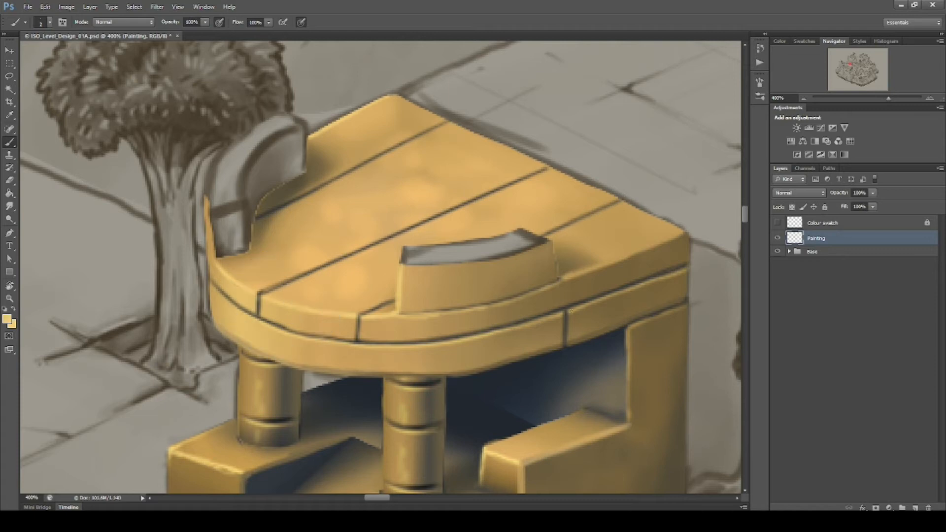
drag(588, 394, 605, 336)
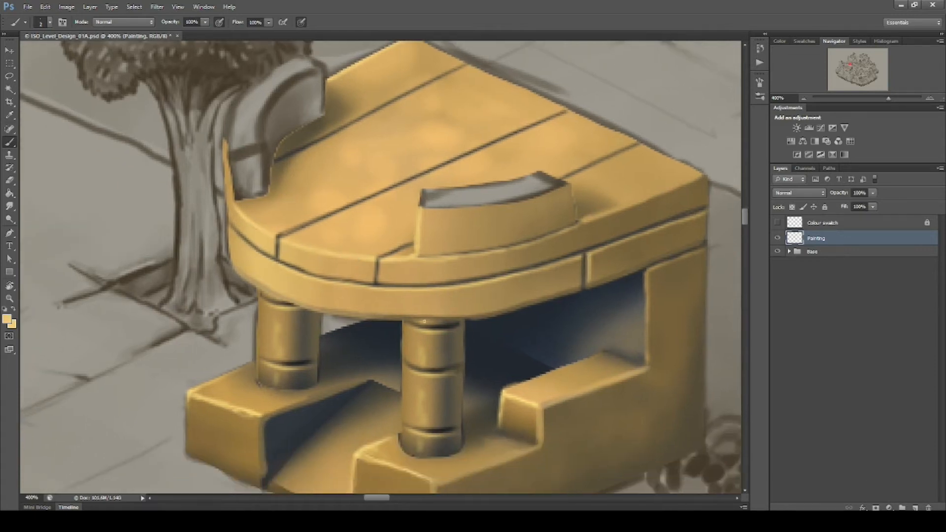
drag(435, 332, 511, 352)
drag(602, 388, 573, 368)
drag(495, 397, 532, 419)
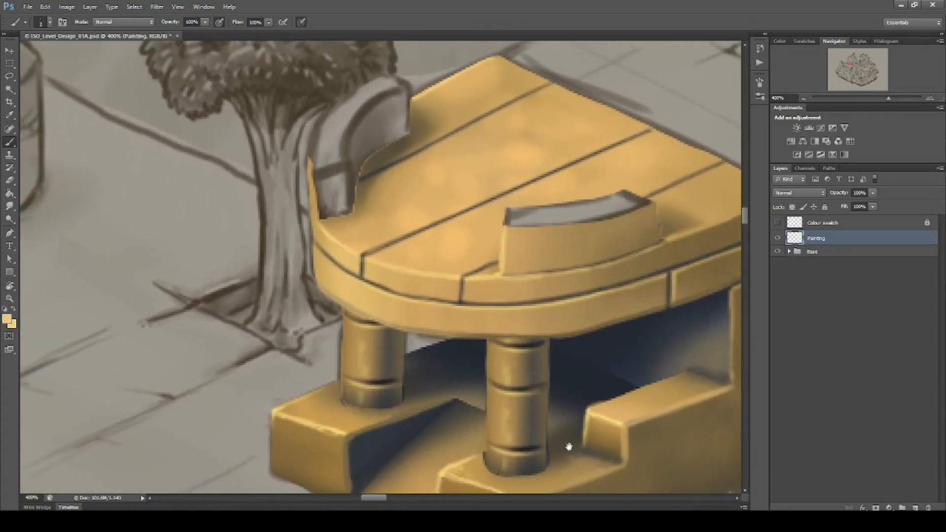
drag(624, 376, 555, 424)
Draw two short dark cross joints between the rooftop seams, dividing the strips into stone slabs
alt+click(334, 209)
drag(331, 211, 408, 252)
drag(493, 217, 548, 241)
key(ctrl+z)
Choose a lighter gold as the foreground colour and paint a thin highlight beside the rear cross joint
alt+click(328, 313)
alt+click(267, 279)
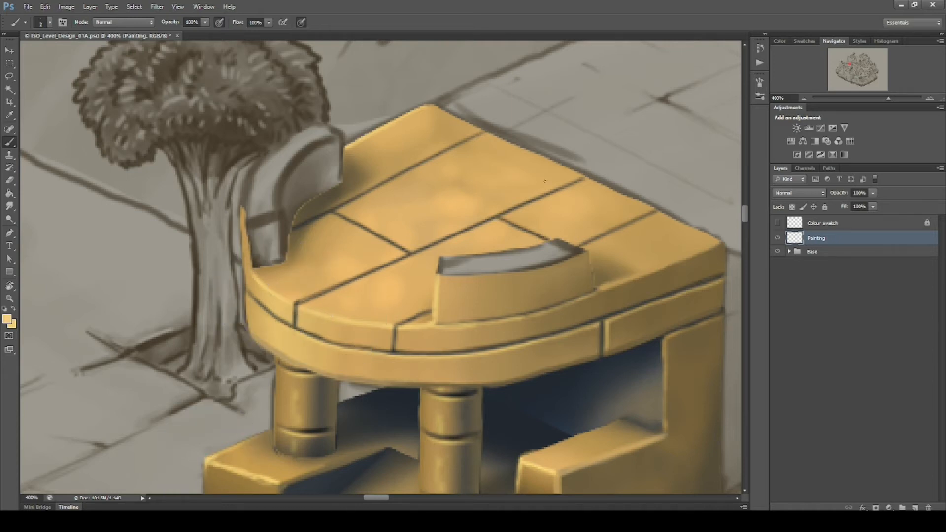
key(r)
drag(545, 190, 525, 361)
click(7, 319)
click(678, 314)
click(849, 310)
drag(399, 204, 403, 217)
drag(411, 267, 413, 277)
key(Escape)
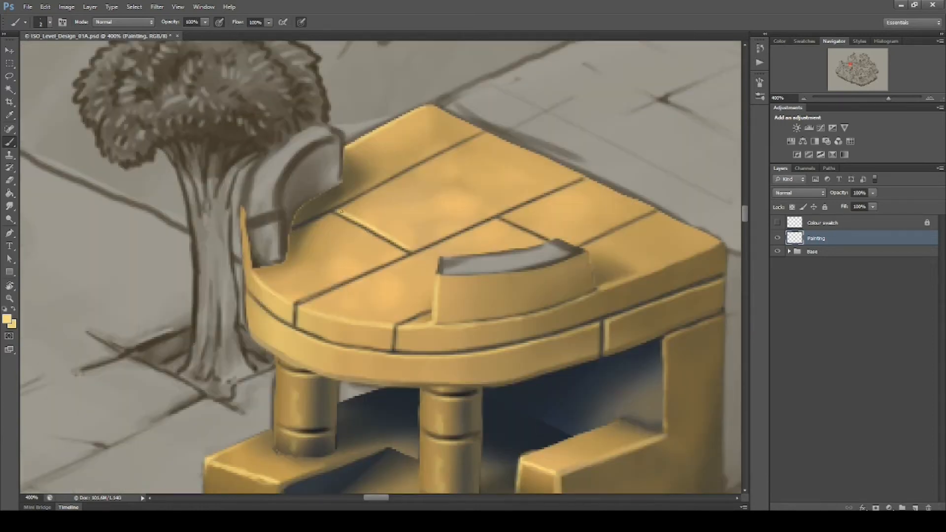
Paint thin light gold highlights along the long rooftop seams
drag(338, 210, 382, 187)
key(ctrl+z)
drag(338, 210, 422, 165)
mouse_move(318, 298)
mouse_down()
mouse_move(300, 304)
mouse_move(577, 184)
mouse_up()
mouse_move(505, 217)
mouse_down()
mouse_move(531, 226)
mouse_move(483, 382)
mouse_move(489, 238)
mouse_move(485, 281)
mouse_up()
key(ctrl+z)
Highlight the slab edges around the cross joint behind the front parapet in light gold
key(r)
key(space)
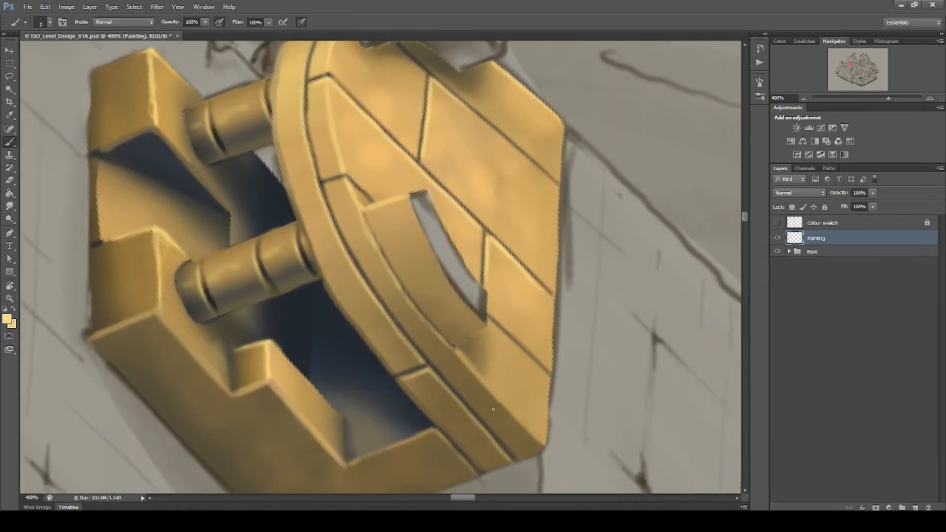
key(Escape)
drag(475, 185, 538, 155)
key(space)
drag(417, 243, 598, 227)
drag(470, 249, 491, 240)
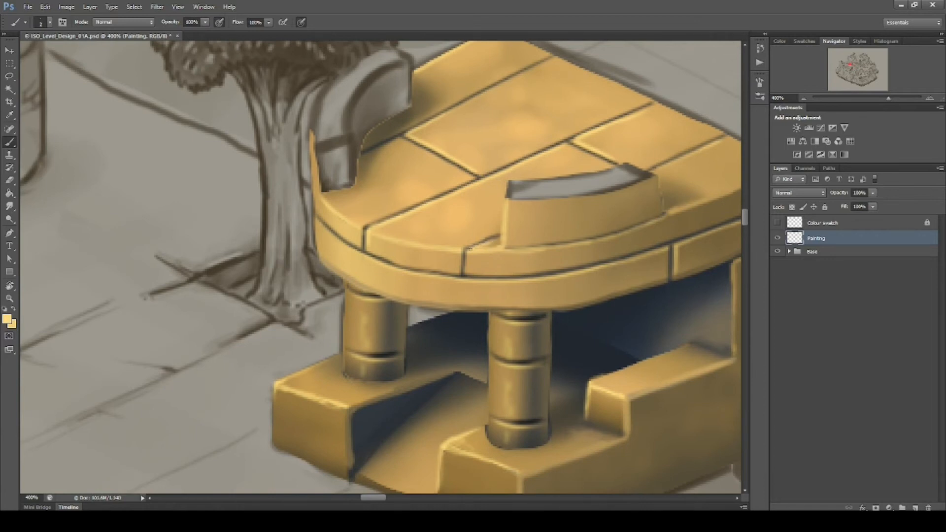
Paint a thin light gold highlight beneath the dark seam around the curved front rim
key(space)
drag(297, 305, 359, 352)
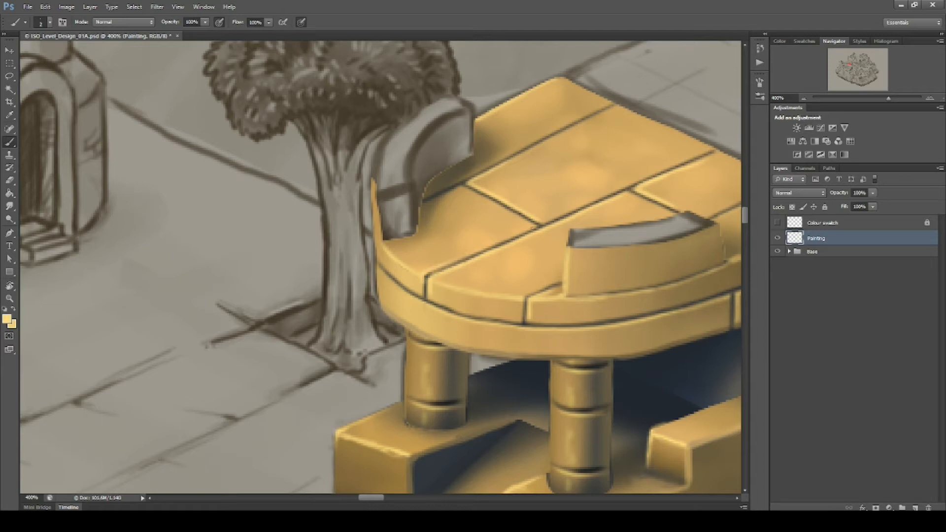
mouse_move(380, 268)
mouse_down()
mouse_move(400, 289)
mouse_move(496, 326)
mouse_move(572, 329)
mouse_up()
Lasso the inner face of the unpainted curved parapet beside the tree
key(space)
mouse_move(704, 387)
mouse_down()
mouse_move(597, 337)
mouse_move(637, 439)
mouse_up()
key(ctrl+space)
drag(648, 397, 598, 409)
drag(595, 416, 620, 216)
key(ctrl+space)
mouse_move(541, 197)
mouse_down()
mouse_move(586, 178)
mouse_move(568, 422)
mouse_move(663, 483)
mouse_up()
key(l)
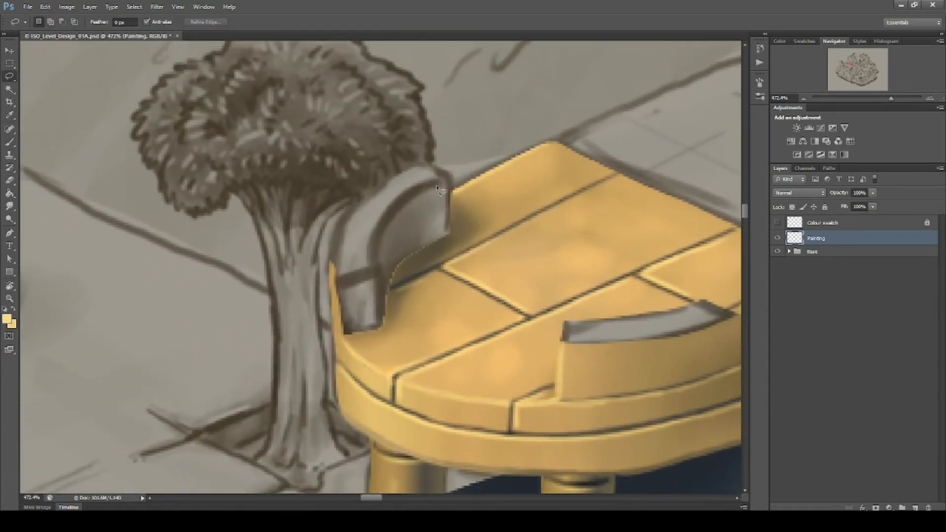
mouse_move(446, 176)
mouse_down()
mouse_move(396, 202)
mouse_move(373, 238)
mouse_move(383, 330)
mouse_move(406, 260)
mouse_move(447, 234)
mouse_move(448, 178)
mouse_up()
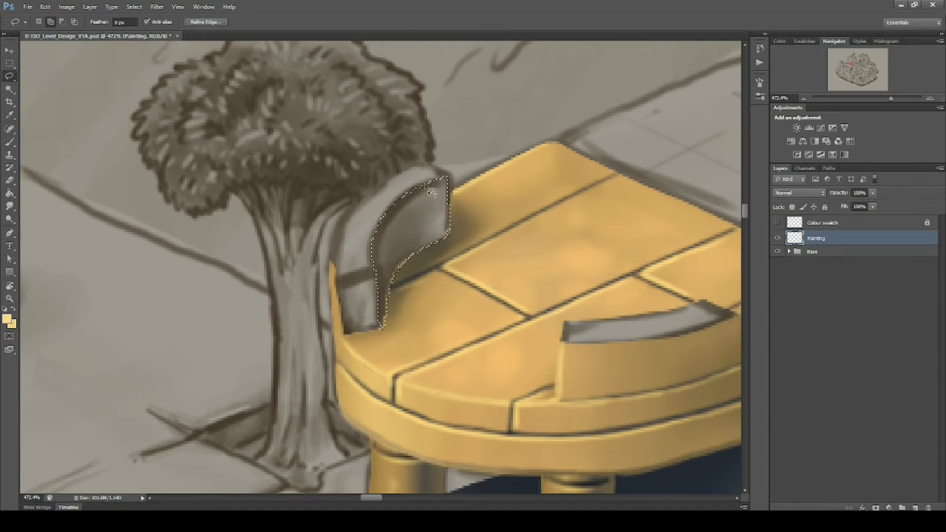
Finish selecting the inner face of the curved parapet beside the tree and fill it with dark blue-grey using a larger brush
drag(449, 230, 449, 236)
drag(381, 329, 387, 301)
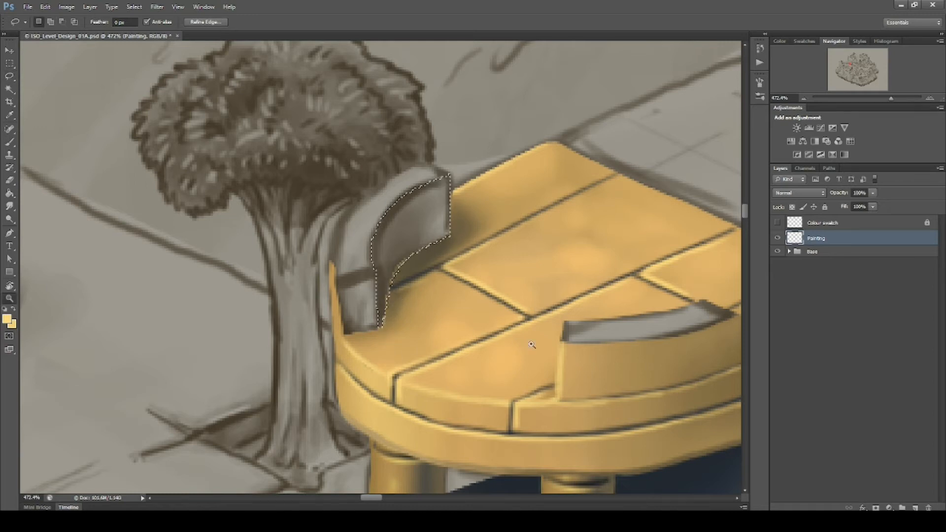
scroll(395, 320, down, 3)
key(b)
key(d)
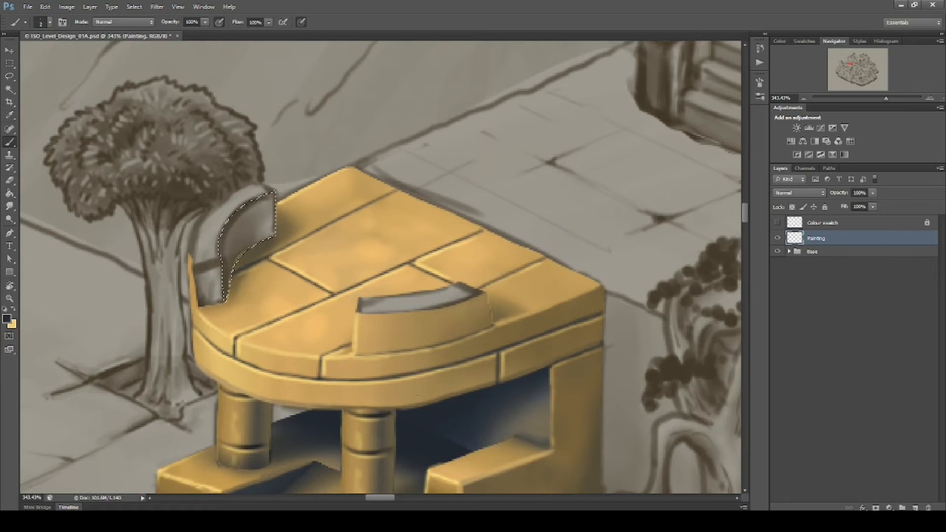
key(bracketright)
key(bracketright)
key(bracketright)
key(bracketright)
key(bracketright)
key(bracketright)
key(bracketright)
key(bracketright)
key(bracketright)
key(bracketright)
key(bracketright)
mouse_move(266, 241)
mouse_down()
mouse_move(265, 281)
mouse_move(258, 233)
mouse_move(222, 220)
mouse_move(222, 334)
mouse_move(241, 196)
mouse_move(280, 170)
mouse_move(278, 178)
mouse_move(269, 175)
mouse_move(258, 228)
mouse_move(266, 184)
mouse_move(248, 217)
mouse_move(241, 278)
mouse_move(226, 239)
mouse_up()
Shade the selected dark inner face with soft strokes at 20% opacity
key(x)
key(2)
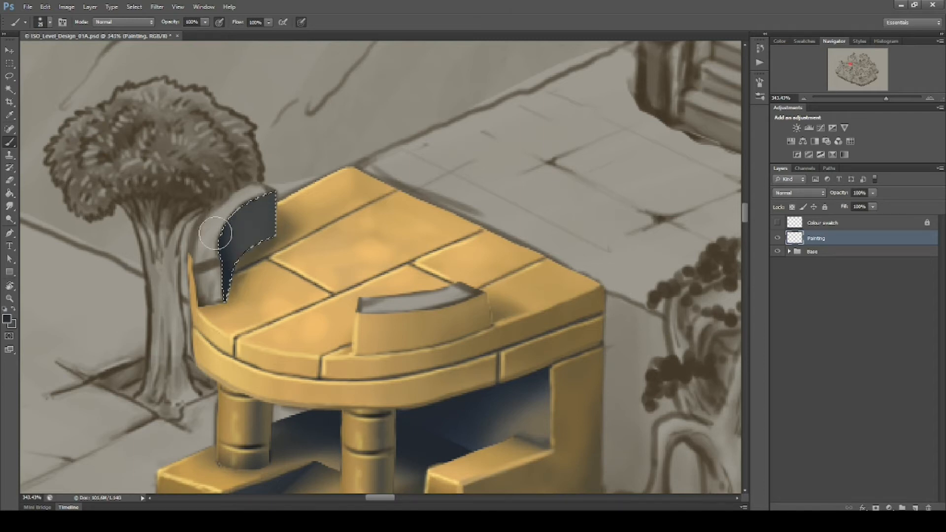
mouse_move(246, 202)
mouse_down()
mouse_move(227, 271)
mouse_move(242, 242)
mouse_up()
mouse_move(502, 400)
mouse_down()
mouse_move(638, 410)
mouse_move(579, 386)
mouse_up()
Lasso the end face of the parapet beside the tree and fill it with a brown sampled from the painting
key(l)
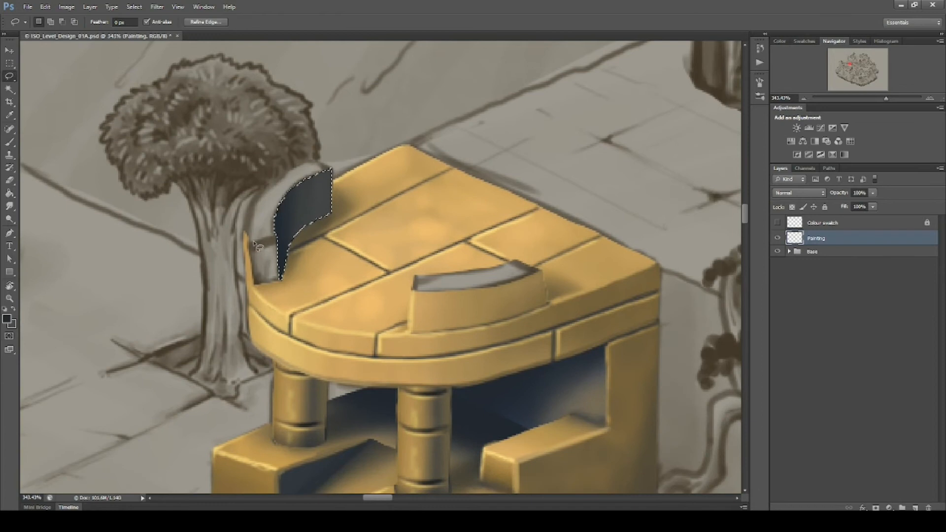
drag(249, 262, 249, 240)
mouse_move(438, 365)
mouse_down()
mouse_move(449, 368)
mouse_move(449, 297)
mouse_up()
key(b)
alt+click(496, 449)
mouse_move(260, 168)
mouse_down()
mouse_move(275, 153)
mouse_move(285, 207)
mouse_up()
Build up sampled gold over the parapet's end face at 20% opacity, deselect it and save the file
key(2)
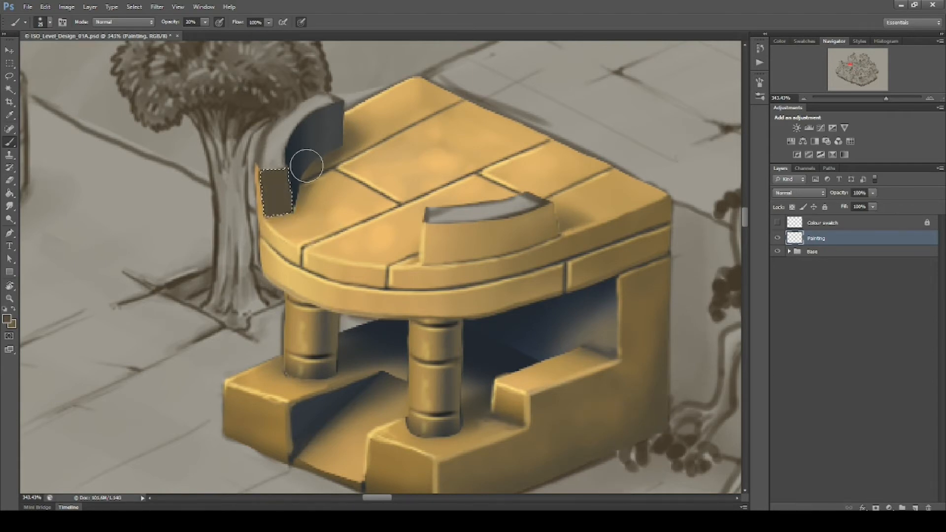
alt+click(344, 208)
mouse_move(256, 185)
mouse_down()
mouse_move(296, 170)
mouse_move(264, 197)
mouse_up()
drag(257, 161, 296, 194)
mouse_move(387, 220)
mouse_down()
mouse_move(392, 251)
mouse_move(474, 312)
mouse_up()
key(ctrl+d)
key(ctrl+s)
Lasso the unpainted top surfaces of both curved parapets
key(l)
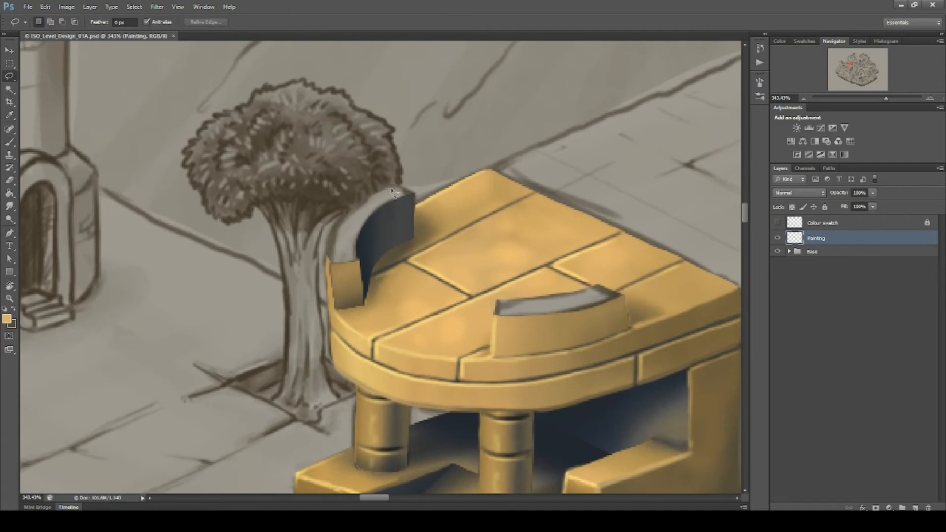
mouse_move(365, 198)
mouse_down()
mouse_move(344, 213)
mouse_move(329, 265)
mouse_move(362, 246)
mouse_move(397, 188)
mouse_move(406, 196)
mouse_move(369, 212)
mouse_move(360, 233)
mouse_move(437, 232)
mouse_move(382, 216)
mouse_up()
key(ctrl+d)
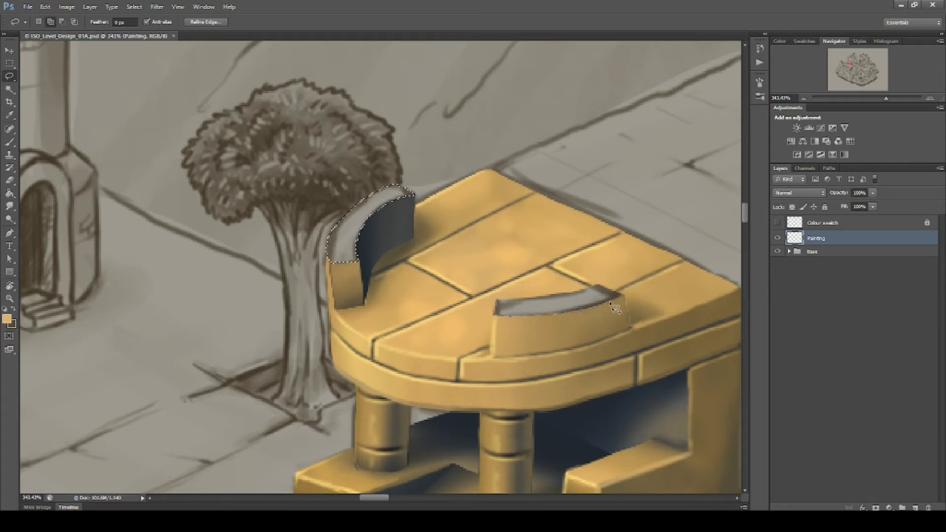
mouse_move(543, 299)
mouse_down()
mouse_move(497, 310)
mouse_move(547, 299)
mouse_up()
drag(612, 346, 594, 267)
Fill both selected parapet tops with gold sampled from the roof at full opacity, then deselect
key(b)
alt+click(380, 269)
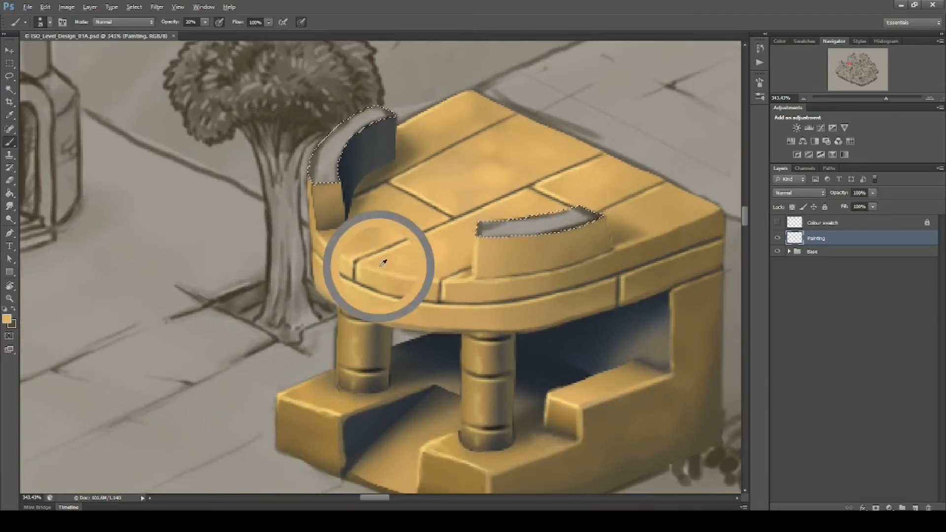
key(0)
drag(477, 234, 598, 213)
mouse_move(329, 172)
mouse_down()
mouse_move(350, 166)
mouse_move(292, 198)
mouse_move(330, 122)
mouse_move(340, 149)
mouse_up()
key(ctrl+d)
Blend gold tones over the tops of both parapets and save the file
key(x)
mouse_move(480, 228)
mouse_down()
mouse_move(579, 222)
mouse_move(493, 220)
mouse_move(537, 224)
mouse_up()
alt+click(414, 276)
drag(355, 151, 328, 132)
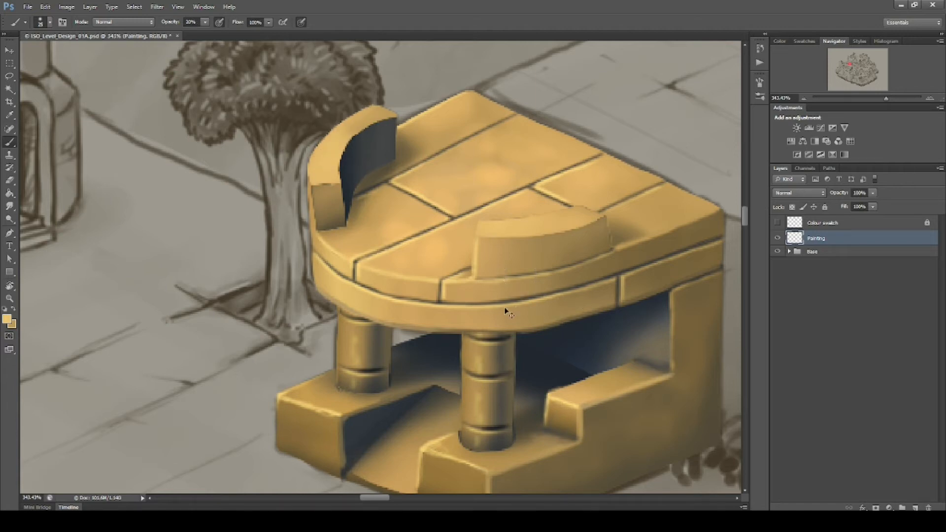
key(ctrl+s)
Choose a lighter gold and paint thin highlights along the front parapet's top and side edges with a small brush
scroll(542, 308, up, 1)
key([)
key([)
key([)
key([)
key([)
key([)
alt+click(278, 417)
click(6, 319)
click(685, 316)
click(849, 311)
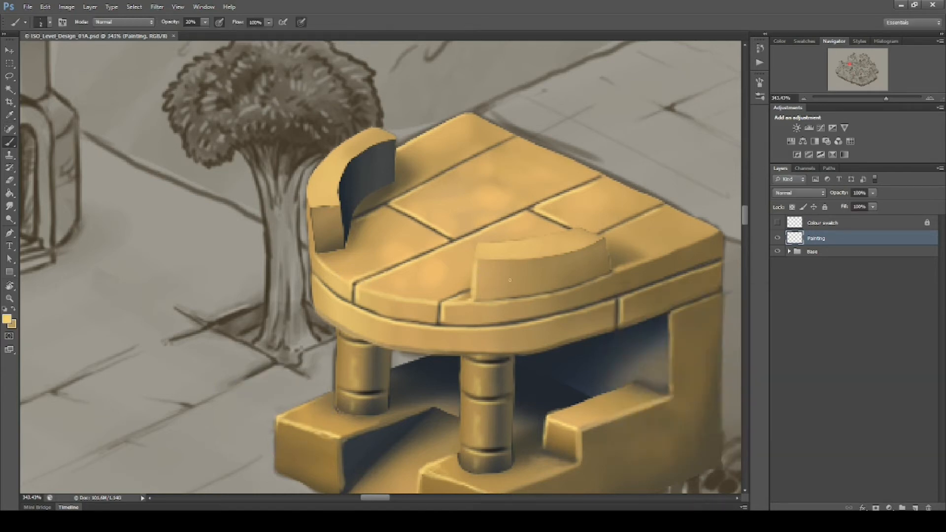
scroll(496, 256, up, 2)
click(7, 319)
click(672, 316)
click(848, 310)
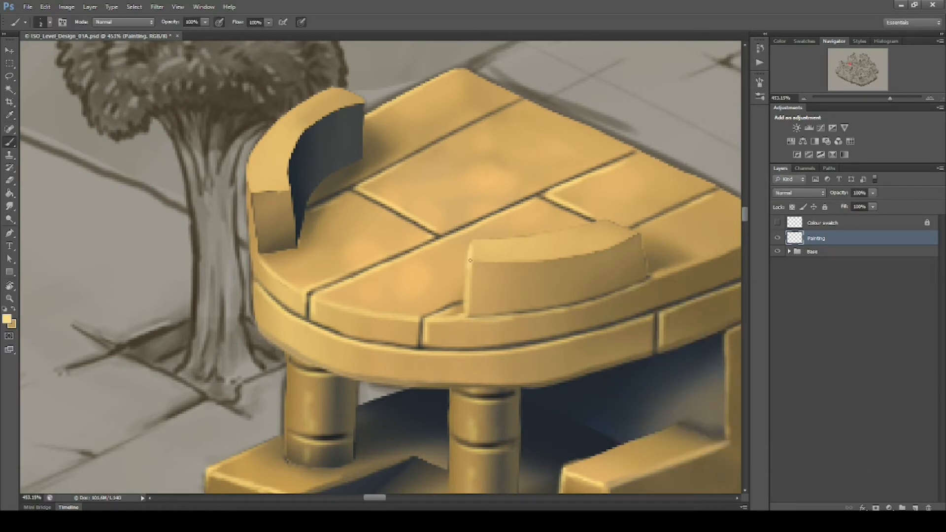
drag(486, 263, 613, 247)
mouse_move(483, 241)
mouse_down()
mouse_move(603, 222)
mouse_move(609, 247)
mouse_move(498, 263)
mouse_up()
Highlight the outer rim and end-face edges of the parapet beside the tree in light gold
drag(418, 276, 517, 303)
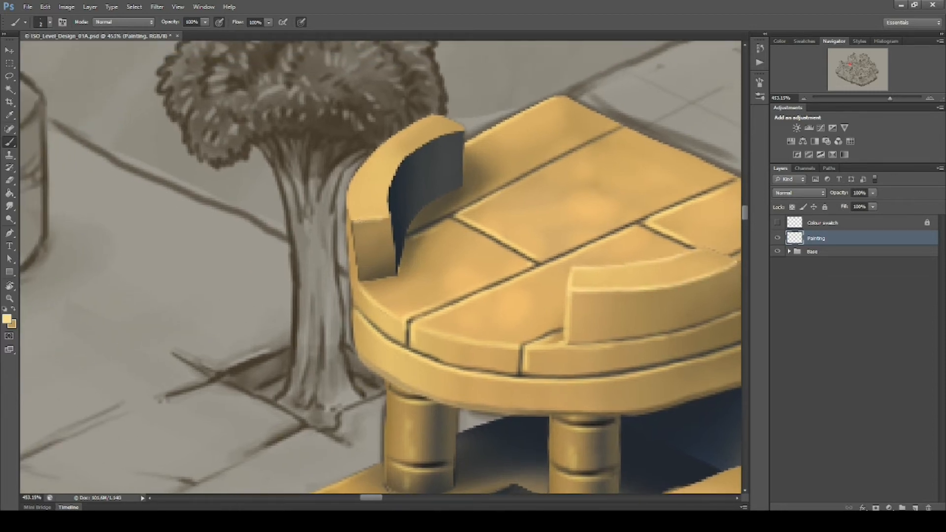
drag(391, 139, 354, 175)
drag(354, 221, 359, 277)
alt+click(356, 235)
alt+click(361, 289)
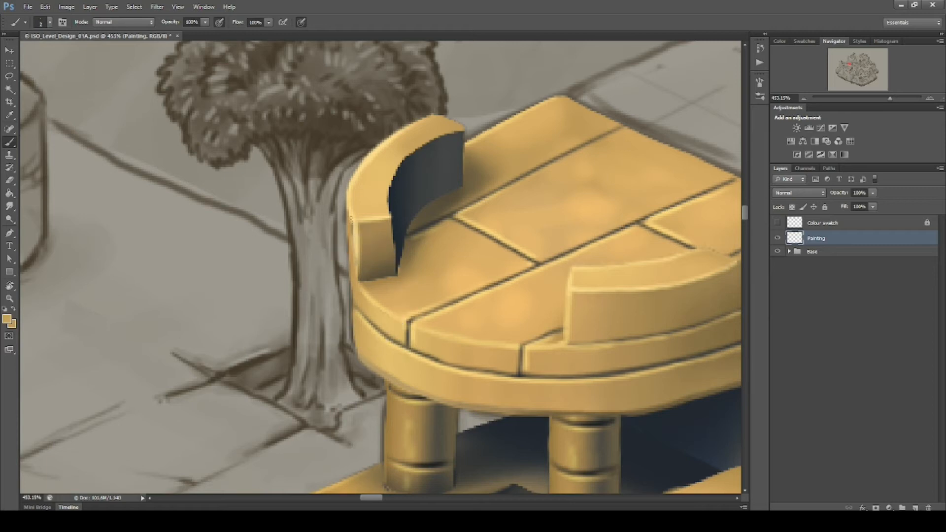
alt+click(365, 270)
alt+click(354, 216)
click(7, 319)
drag(670, 320, 664, 308)
click(849, 311)
drag(355, 224, 358, 271)
drag(400, 317, 451, 297)
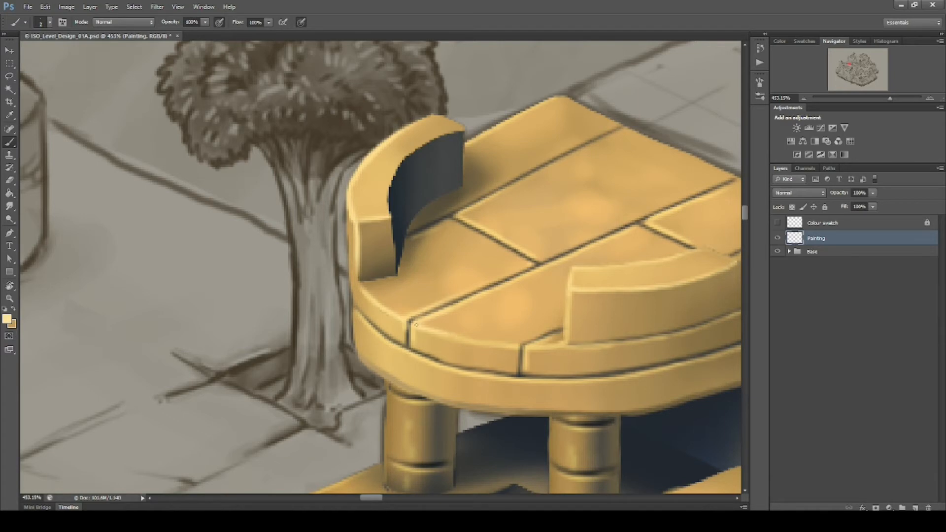
Touch up the light gold highlights around the front parapet's near end with sampled colours
scroll(418, 328, down, 2)
drag(411, 308, 436, 319)
drag(606, 339, 457, 376)
drag(412, 283, 410, 293)
alt+click(399, 275)
drag(416, 258, 411, 266)
alt+click(412, 267)
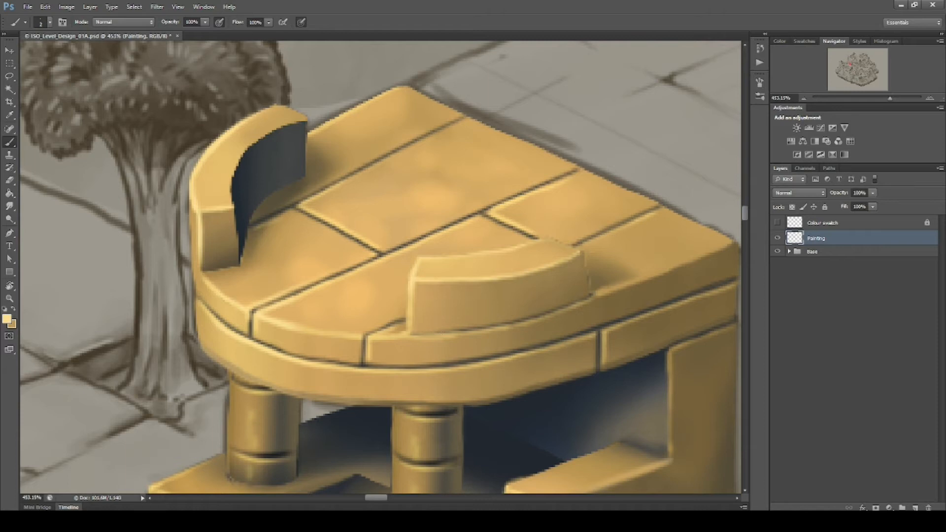
Paint a dark seam along the front parapet's base and touch up its far end edge
alt+click(573, 313)
mouse_move(409, 335)
mouse_down()
mouse_move(495, 330)
mouse_move(591, 297)
mouse_up()
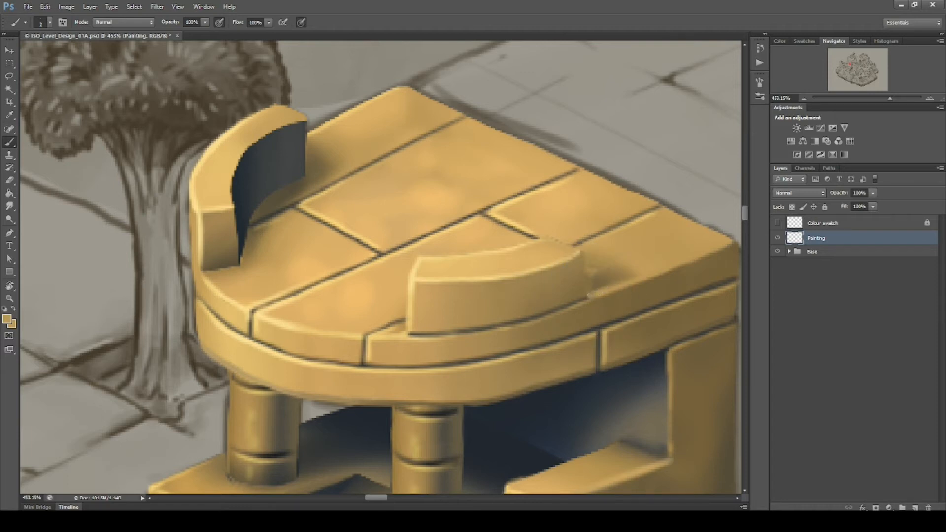
alt+click(560, 262)
drag(582, 254, 584, 274)
Deepen the shadow where the tree-side parapet's inner face meets the roof, using a dark tone at 20% opacity
drag(652, 395, 503, 319)
drag(426, 251, 507, 256)
alt+click(388, 291)
key(2)
mouse_move(390, 264)
mouse_down()
mouse_move(380, 315)
mouse_move(415, 234)
mouse_move(468, 206)
mouse_move(382, 259)
mouse_move(381, 328)
mouse_move(381, 311)
mouse_move(374, 338)
mouse_move(345, 340)
mouse_up()
drag(488, 202, 383, 312)
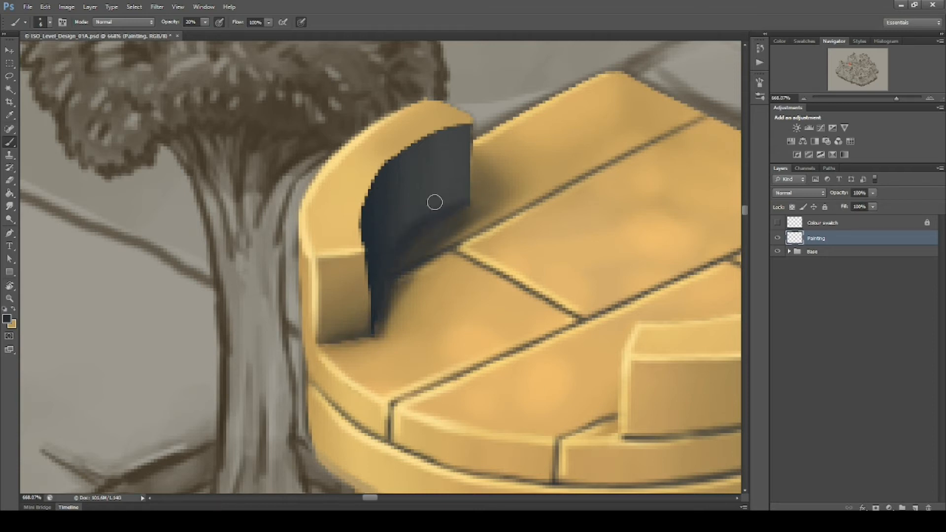
Paint a thin darker contact line along the base of the tree-side parapet's inner face
key([)
key([)
drag(386, 283, 416, 230)
click(7, 318)
click(648, 427)
click(848, 309)
drag(379, 285, 388, 264)
alt+click(476, 198)
alt+click(445, 214)
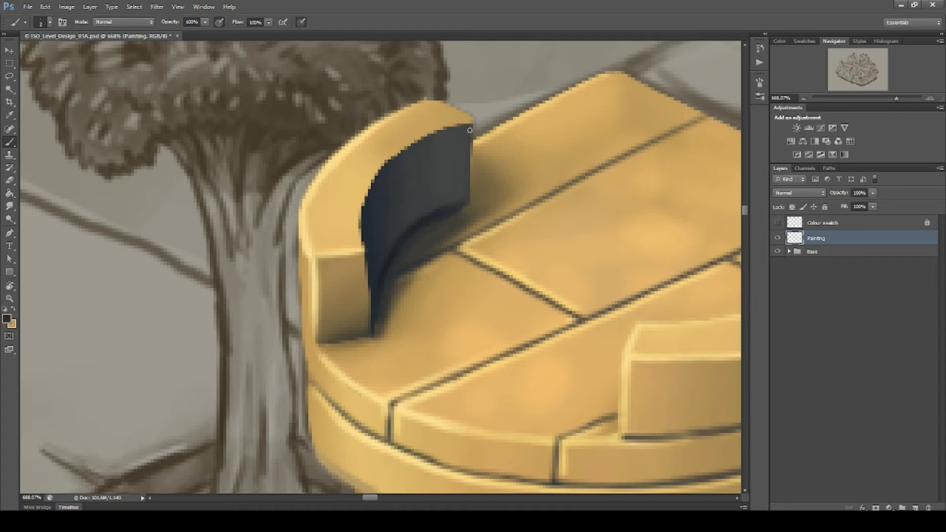
Refine the inner top edge and end-face edges of the tree-side parapet with sampled gold
alt+click(312, 224)
drag(388, 161, 362, 223)
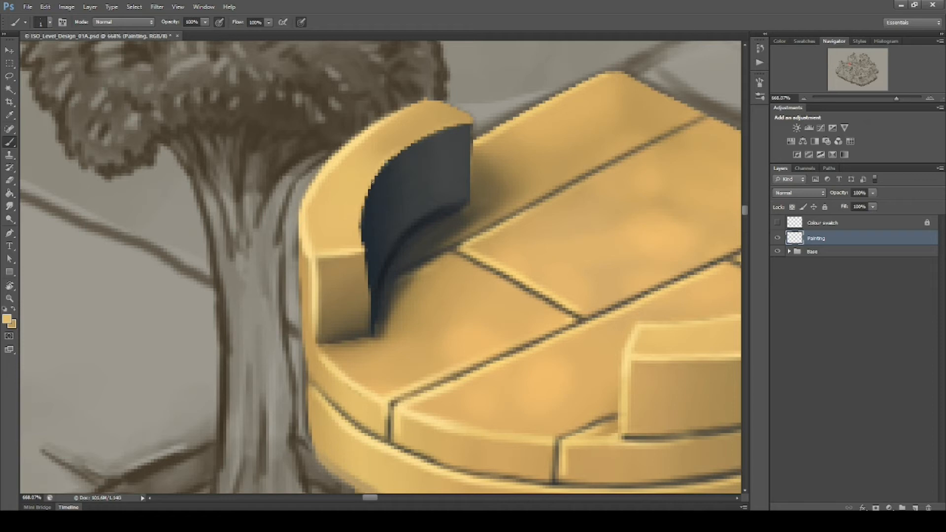
drag(372, 185, 370, 302)
mouse_move(320, 261)
mouse_down()
mouse_move(328, 283)
mouse_move(352, 259)
mouse_up()
Add brush texture to the tree-side parapet's end face and soften the boundary between its top and dark inner face
scroll(510, 304, down, 8)
mouse_move(534, 332)
mouse_down()
mouse_move(445, 217)
mouse_move(429, 246)
mouse_up()
drag(500, 293, 604, 320)
drag(468, 295, 534, 391)
drag(583, 362, 626, 367)
drag(394, 234, 603, 323)
alt+click(448, 417)
drag(386, 210, 460, 291)
key(])
mouse_move(453, 141)
mouse_down()
mouse_move(382, 179)
mouse_move(365, 242)
mouse_up()
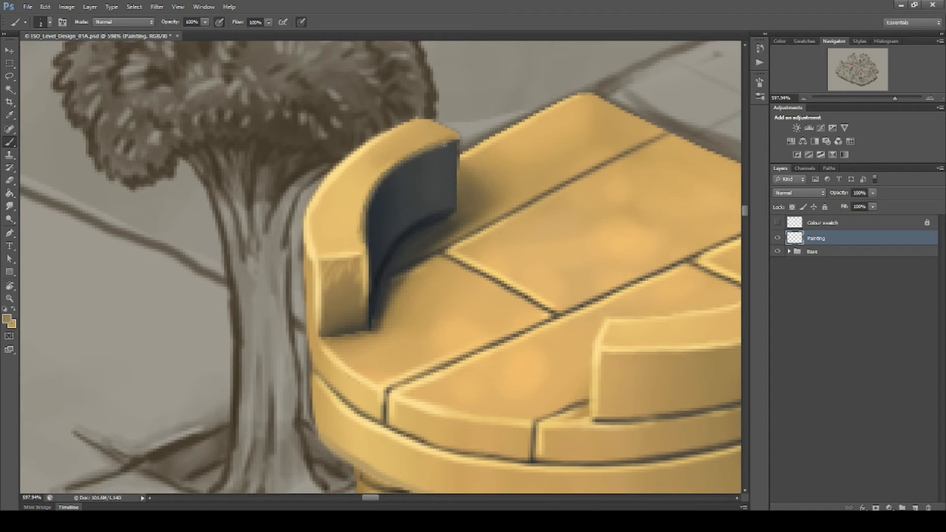
Paint a dark joint with light edges across the front parapet's top and outer face
drag(531, 271, 330, 207)
alt+click(330, 389)
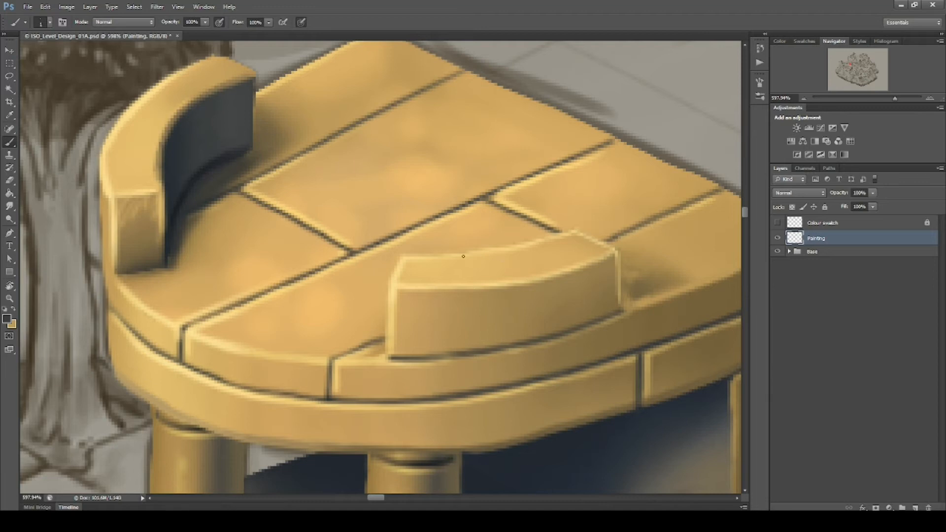
mouse_move(463, 254)
mouse_down()
mouse_move(477, 286)
mouse_move(472, 353)
mouse_up()
key(z)
alt+click(523, 390)
alt+click(523, 390)
key(b)
alt+click(483, 364)
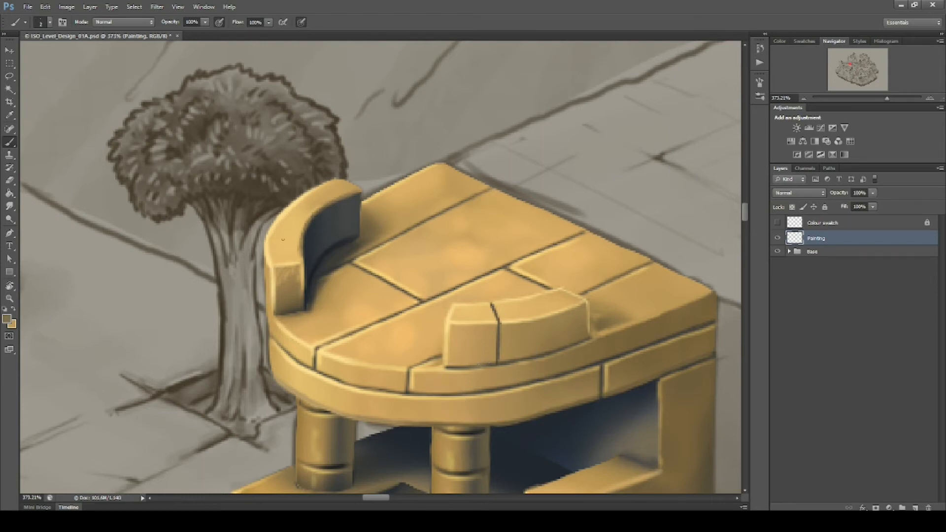
Paint a dark joint across the top and inner face of the parapet beside the tree
alt+click(311, 281)
drag(291, 204, 313, 211)
alt+click(274, 264)
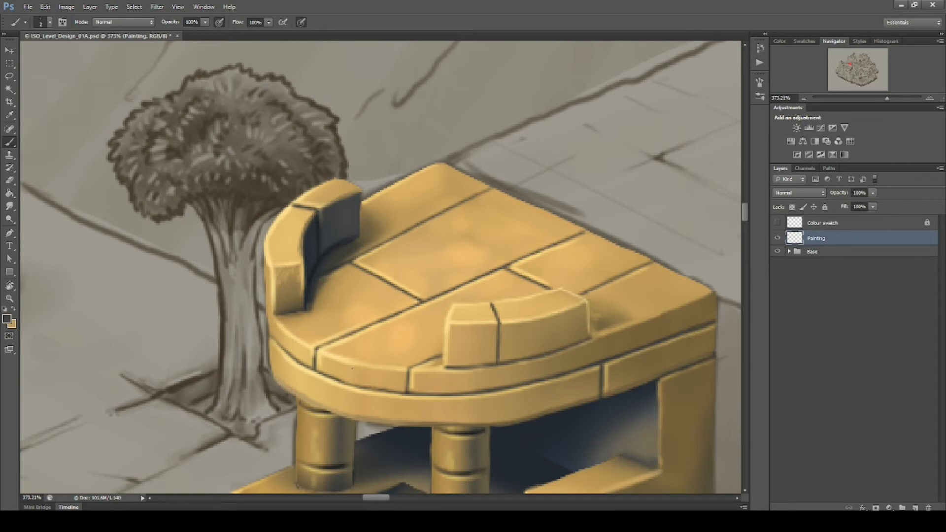
Touch up the upper part of the front parapet's joint with sampled tones
drag(589, 417, 555, 365)
alt+click(415, 268)
drag(468, 273, 467, 301)
alt+click(551, 347)
drag(456, 252, 461, 266)
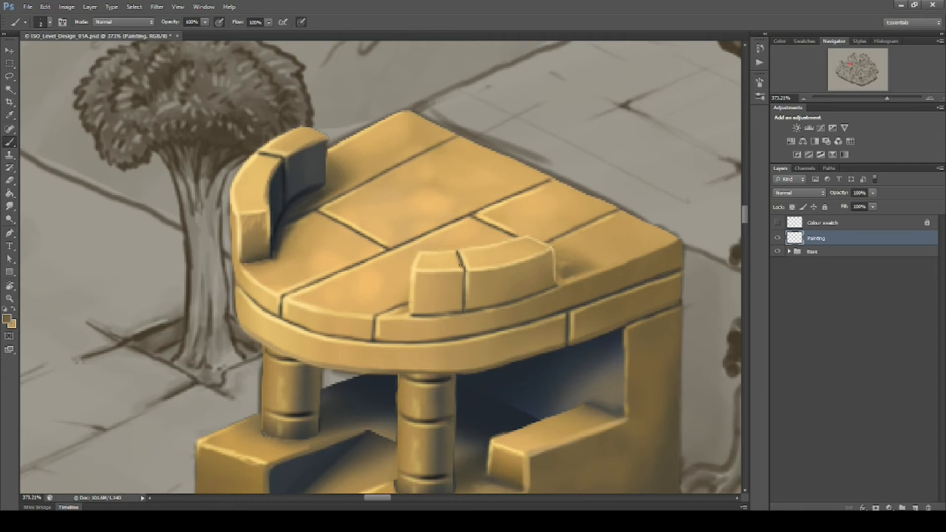
Refine the foot of the front parapet's joint and the dark seam along its base
alt+click(482, 384)
drag(455, 313, 463, 310)
alt+click(468, 295)
alt+click(464, 302)
drag(434, 314, 454, 313)
drag(554, 392, 543, 392)
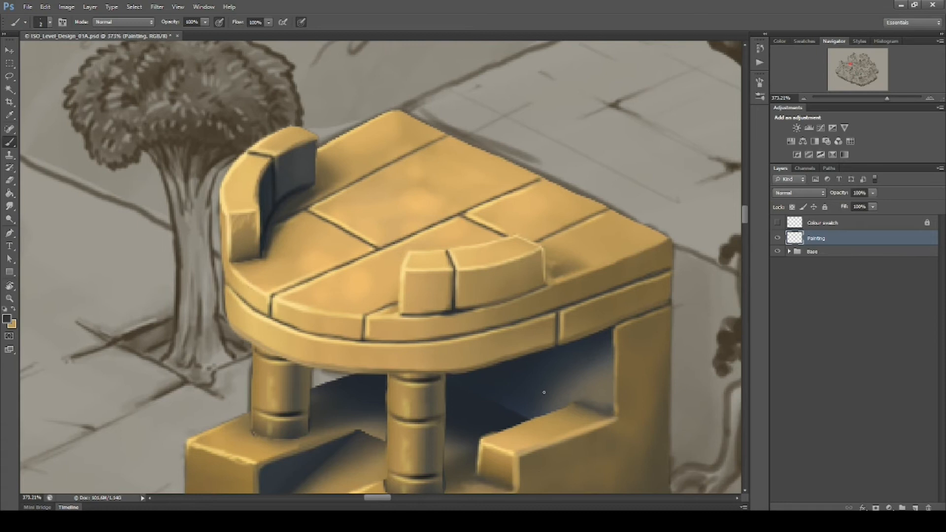
Clean up the lower edge of the roof rim above the dark interior using sampled colours
alt+click(544, 346)
drag(604, 386, 632, 367)
alt+click(399, 295)
mouse_move(454, 296)
mouse_down()
mouse_move(539, 282)
mouse_move(612, 254)
mouse_up()
alt+click(505, 288)
drag(571, 364, 583, 305)
alt+click(537, 293)
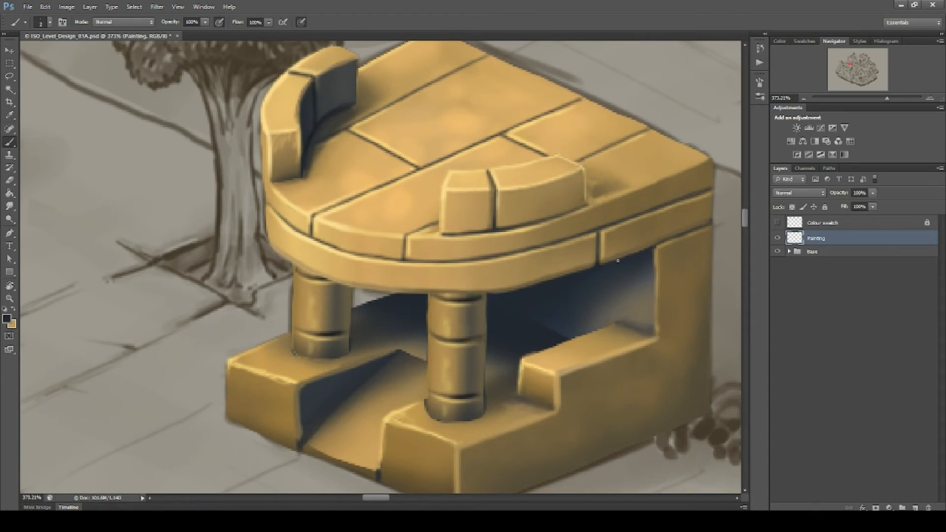
Darken the underside of the roof rim between the two columns
mouse_move(440, 385)
mouse_down()
mouse_move(458, 339)
mouse_move(523, 368)
mouse_up()
alt+click(349, 355)
drag(438, 293, 476, 277)
scroll(447, 293, up, 2)
alt+click(452, 295)
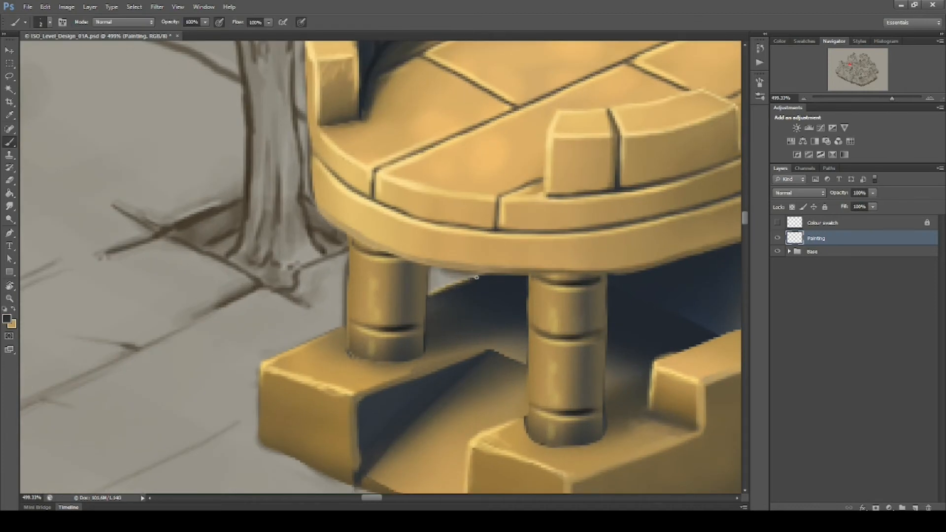
Clean up the outer edge and rounded base of the column nearest the tree with sampled tones
drag(588, 385, 522, 345)
alt+click(200, 325)
mouse_move(271, 290)
mouse_down()
mouse_move(222, 312)
mouse_move(282, 286)
mouse_up()
drag(286, 204, 283, 275)
alt+click(348, 316)
drag(286, 314, 308, 325)
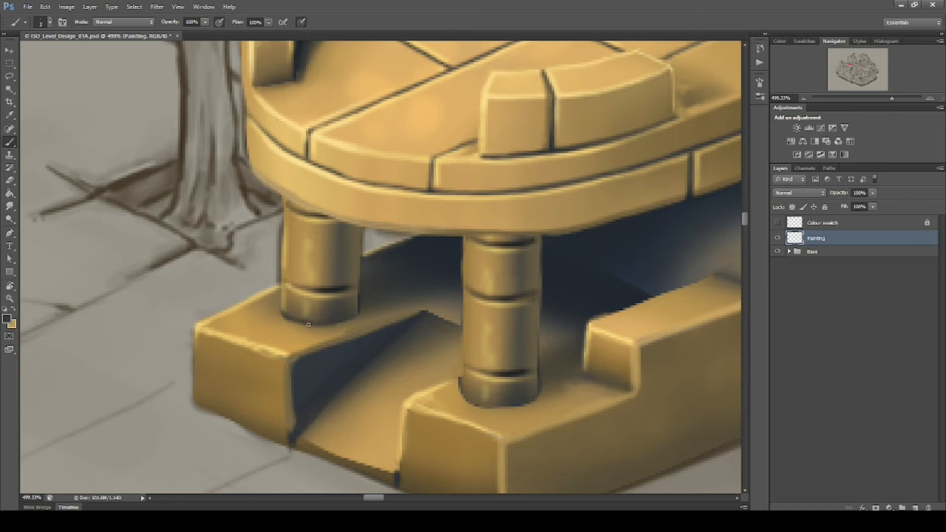
Refine the light edge highlights along the base blocks' corners beside the ramp using sampled tones
alt+click(450, 386)
drag(461, 394, 450, 345)
alt+click(399, 348)
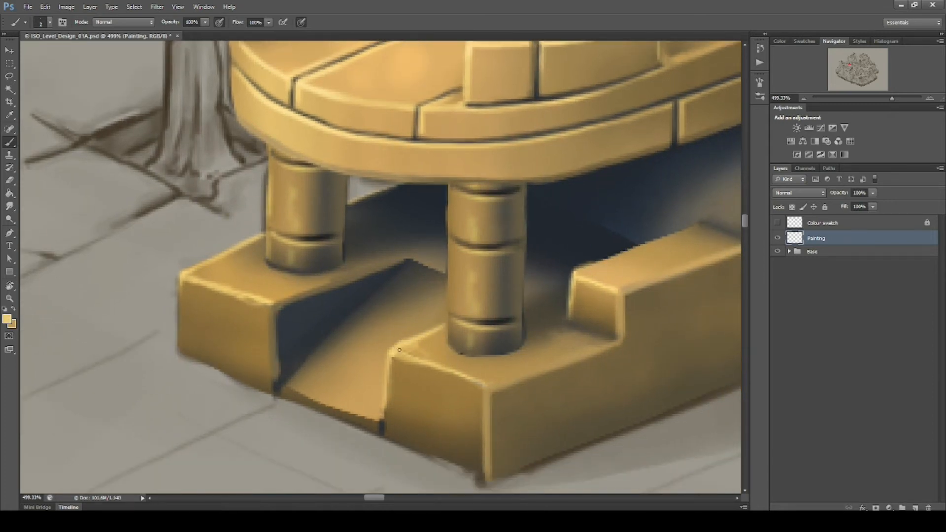
drag(383, 418, 386, 433)
drag(272, 309, 274, 389)
alt+click(272, 370)
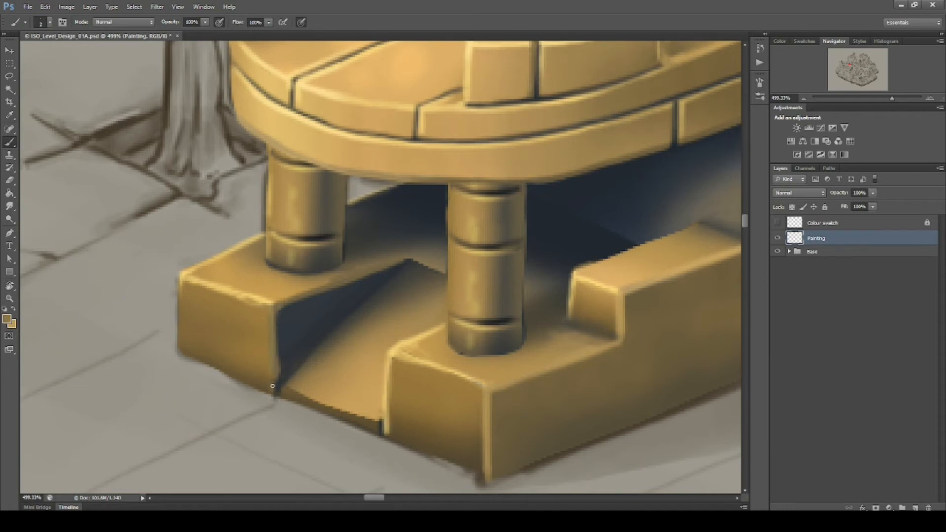
drag(505, 412, 510, 399)
alt+click(407, 334)
mouse_move(455, 359)
mouse_down()
mouse_move(489, 373)
mouse_move(514, 369)
mouse_up()
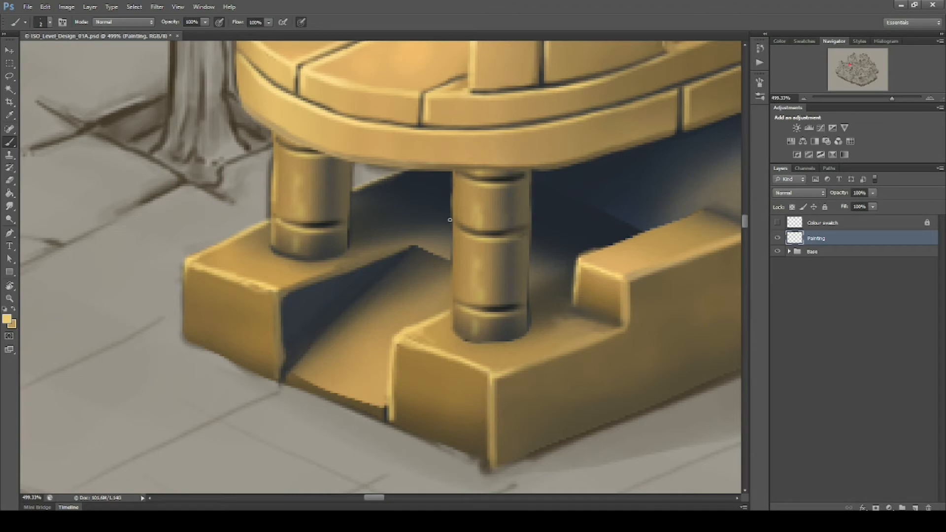
Clean up the edge of the front column and add a blue rim light down its shaded side
alt+click(447, 290)
drag(457, 183, 456, 288)
alt+click(649, 182)
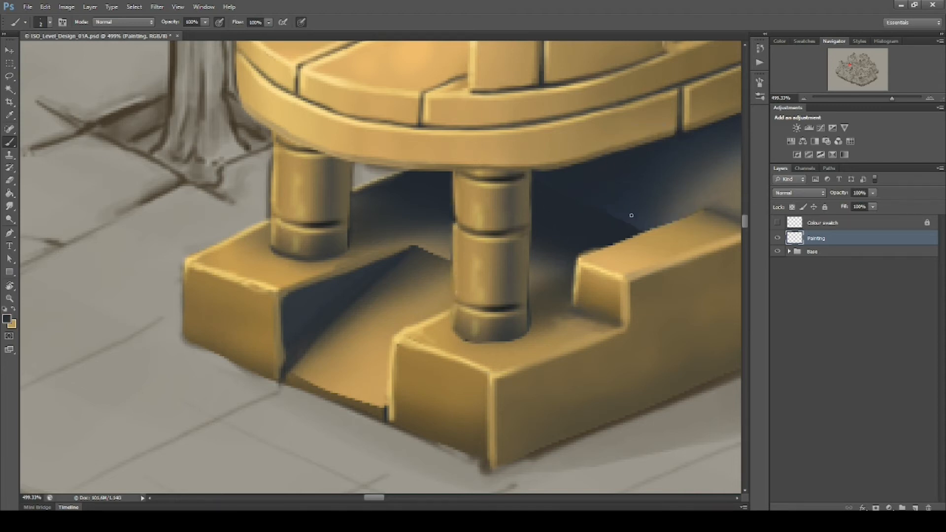
click(7, 319)
click(666, 373)
click(838, 312)
drag(528, 184, 529, 217)
drag(649, 342, 486, 434)
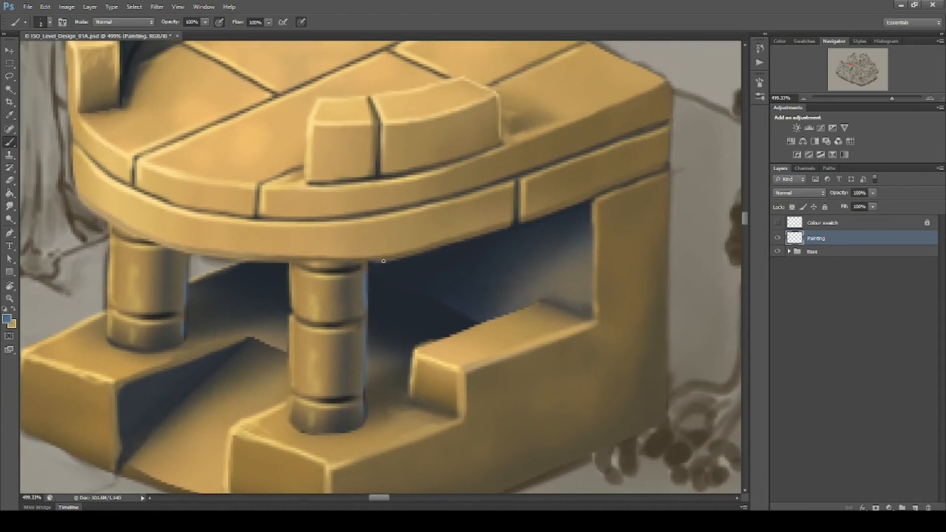
On a new layer, paint a dark horizontal seam across the end faces of both base blocks
scroll(582, 427, down, 4)
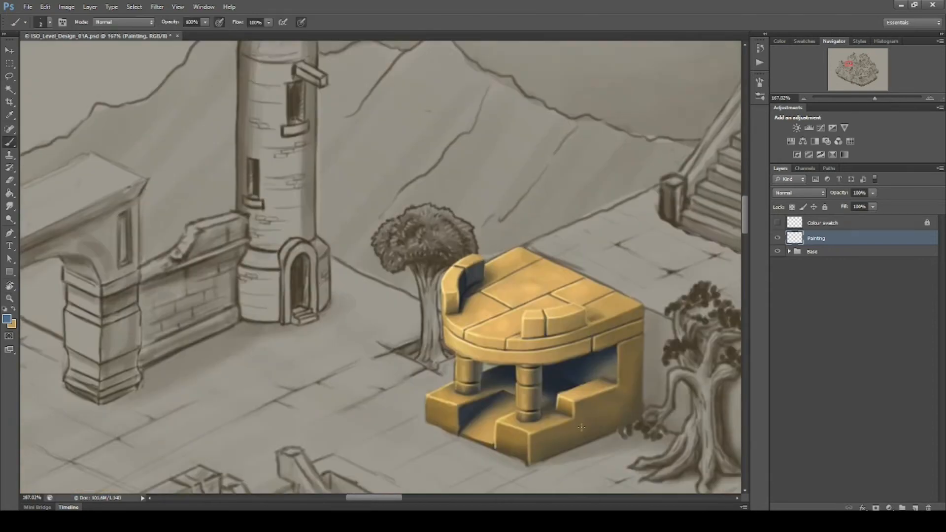
drag(581, 427, 566, 356)
drag(505, 296, 546, 298)
drag(530, 414, 495, 315)
alt+click(352, 302)
key(ctrl+space)
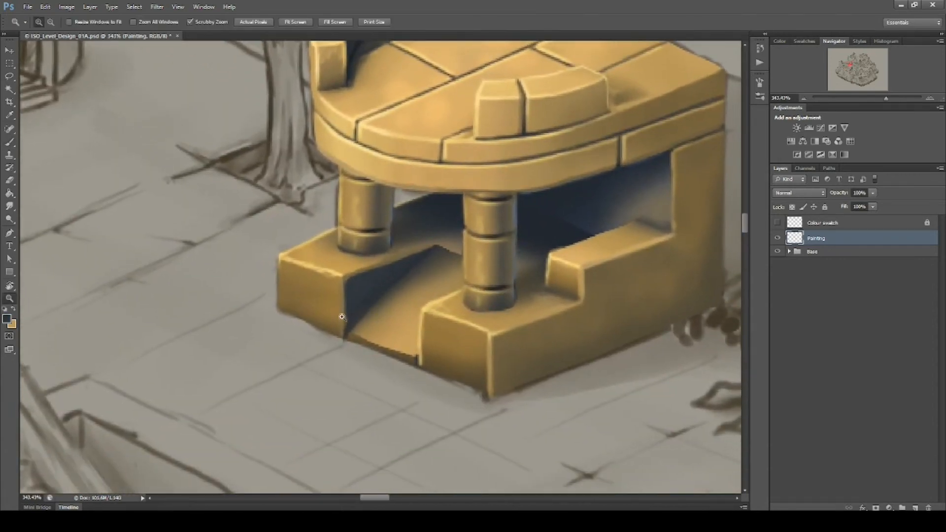
drag(342, 317, 405, 307)
drag(407, 305, 435, 412)
drag(526, 456, 494, 392)
drag(675, 438, 649, 418)
mouse_move(655, 411)
mouse_down()
mouse_move(582, 419)
mouse_move(582, 428)
mouse_move(577, 343)
mouse_move(567, 364)
mouse_up()
key(ctrl+shift+n)
key(Return)
mouse_move(284, 300)
mouse_down()
mouse_move(376, 332)
mouse_move(351, 316)
mouse_up()
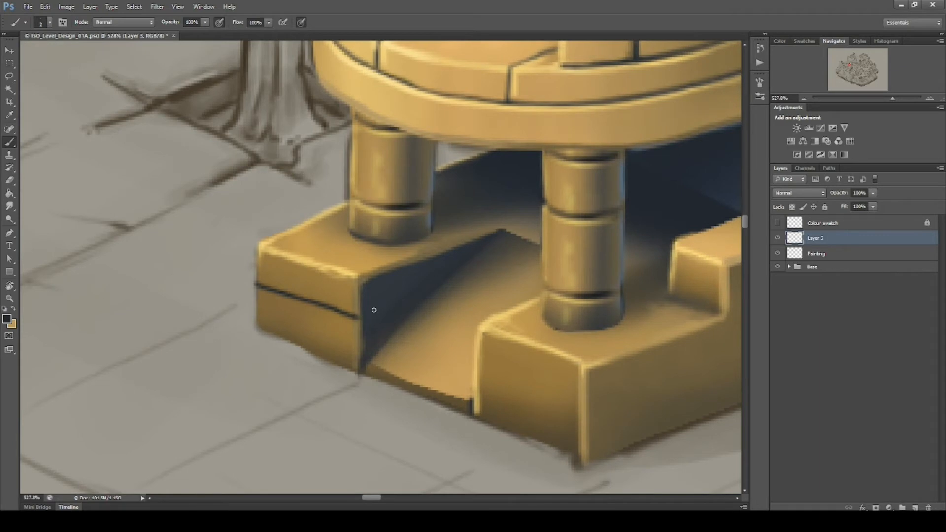
drag(463, 269, 397, 214)
drag(421, 320, 515, 350)
Paint two long dark course seams along the side wall, following its perspective
drag(621, 351, 483, 392)
drag(553, 350, 435, 380)
drag(263, 422, 612, 285)
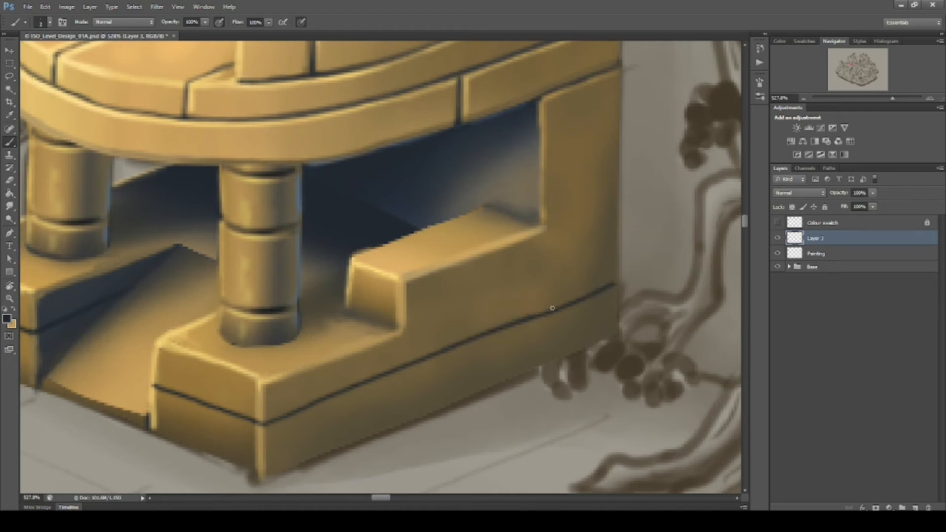
drag(525, 300, 501, 323)
mouse_move(361, 350)
mouse_down()
mouse_move(377, 353)
mouse_move(611, 261)
mouse_up()
drag(616, 240, 588, 305)
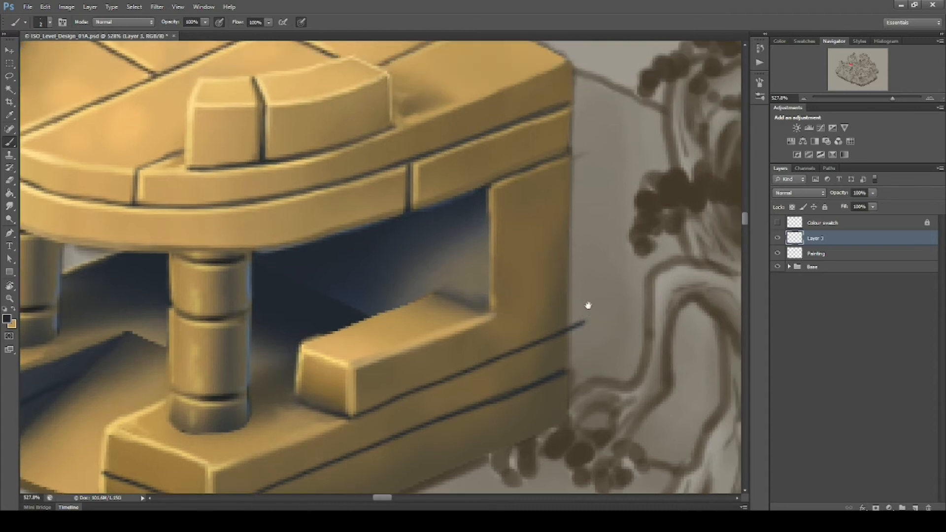
mouse_move(463, 303)
mouse_down()
mouse_move(492, 313)
mouse_move(584, 283)
mouse_move(512, 319)
mouse_move(405, 272)
mouse_up()
drag(595, 335, 557, 363)
Paint course seams on the shaded inner wall and the upright pier beside the opening
mouse_move(401, 259)
mouse_down()
mouse_move(484, 291)
mouse_move(571, 267)
mouse_move(477, 277)
mouse_move(493, 284)
mouse_up()
key(ctrl+z)
drag(483, 281, 425, 262)
drag(558, 328, 514, 376)
drag(469, 486, 557, 282)
drag(336, 389, 387, 386)
Select a pier seam with the Lasso, move it into line and save the document
key(l)
mouse_move(674, 238)
mouse_down()
mouse_move(600, 266)
mouse_move(212, 339)
mouse_move(687, 259)
mouse_up()
drag(348, 367, 408, 363)
drag(470, 385, 343, 375)
mouse_move(213, 273)
mouse_down()
mouse_move(117, 287)
mouse_move(264, 307)
mouse_move(218, 273)
mouse_up()
key(v)
drag(499, 352, 499, 363)
key(ctrl+d)
key(ctrl+s)
Select another seam stroke near the pier with the Lasso and transform it to fit the wall's perspective
drag(638, 348, 555, 382)
mouse_move(604, 262)
mouse_down()
mouse_move(474, 306)
mouse_move(433, 352)
mouse_move(597, 288)
mouse_up()
key(ctrl+z)
key(l)
key(ctrl+t)
drag(518, 307, 417, 346)
drag(655, 273, 651, 307)
key(Return)
key(ctrl+d)
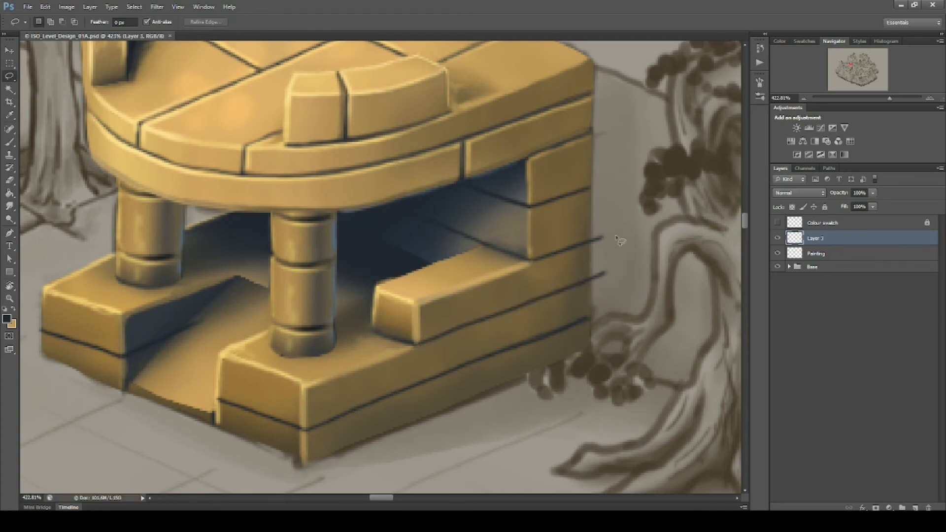
drag(531, 271, 626, 231)
key(ctrl+t)
mouse_move(572, 253)
mouse_down()
mouse_move(535, 264)
mouse_move(576, 252)
mouse_up()
key(ctrl+z)
key(ctrl+z)
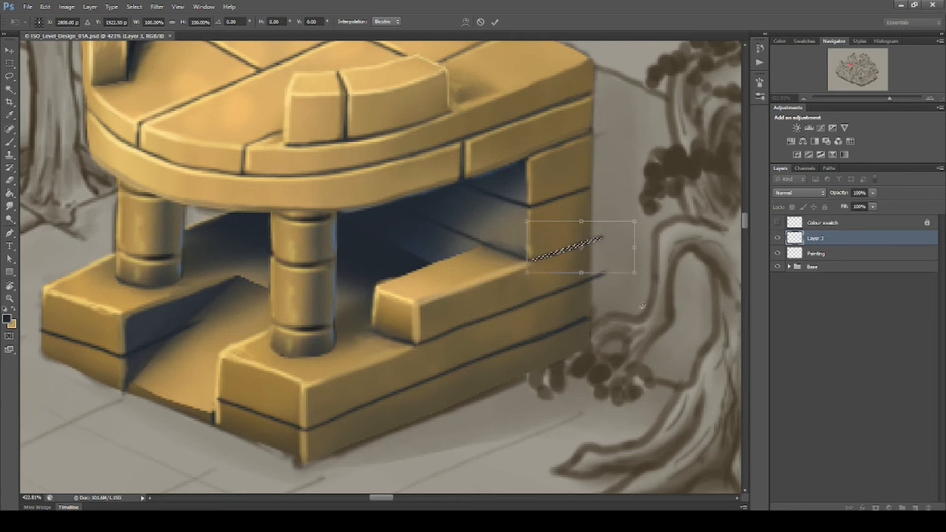
key(ctrl+plus)
drag(642, 306, 568, 319)
key(Escape)
Select the seam at the pier's base with the Lasso and transform it to match the neighbouring courses
drag(577, 253, 573, 256)
mouse_move(567, 297)
mouse_down()
mouse_move(500, 311)
mouse_move(584, 340)
mouse_move(539, 317)
mouse_up()
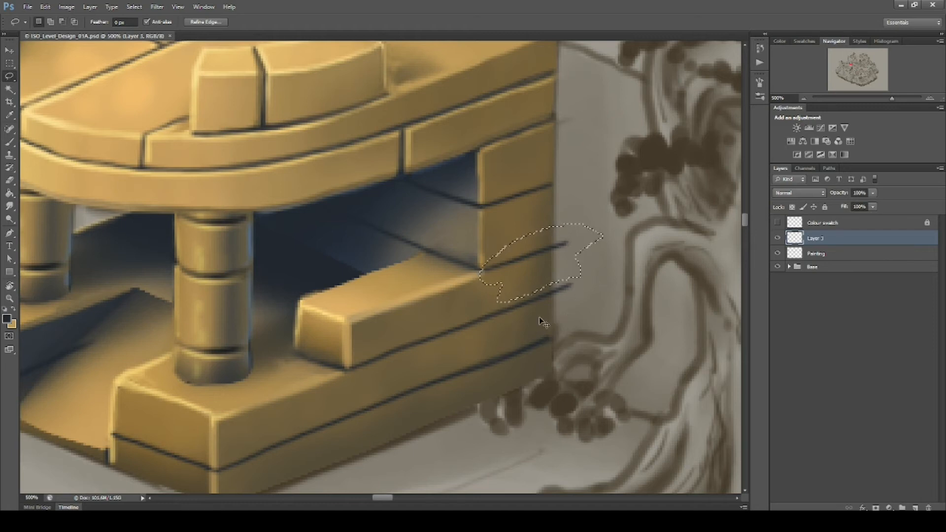
key(ctrl+t)
drag(541, 266, 482, 271)
drag(640, 267, 641, 256)
key(Return)
key(ctrl+d)
Erase the seam ends that run past the outer edges of the stonework
key(e)
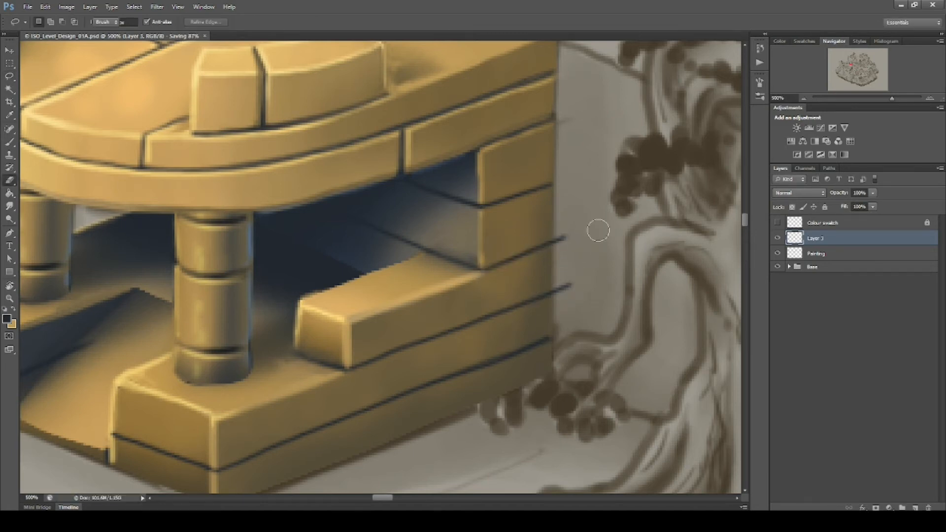
drag(567, 237, 561, 354)
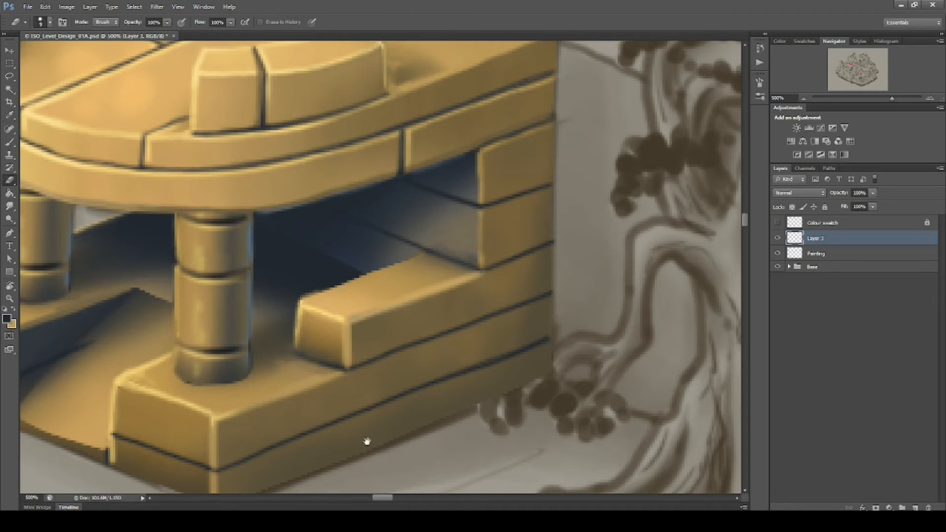
drag(367, 441, 614, 389)
drag(330, 312, 319, 315)
mouse_move(511, 393)
mouse_down()
mouse_move(555, 395)
mouse_move(520, 397)
mouse_up()
drag(589, 402, 491, 403)
mouse_move(383, 376)
mouse_down()
mouse_move(429, 375)
mouse_move(421, 381)
mouse_move(432, 399)
mouse_up()
Paint staggered vertical brick joints on the end faces of both base blocks and save the document
key(b)
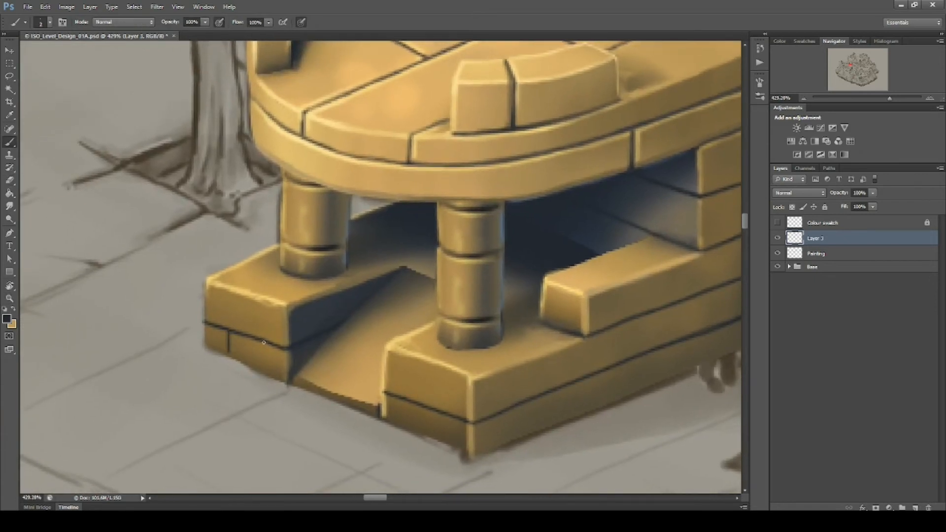
drag(246, 294, 242, 333)
mouse_move(408, 401)
mouse_down()
mouse_move(407, 427)
mouse_move(442, 443)
mouse_up()
drag(432, 362, 427, 401)
key(ctrl+s)
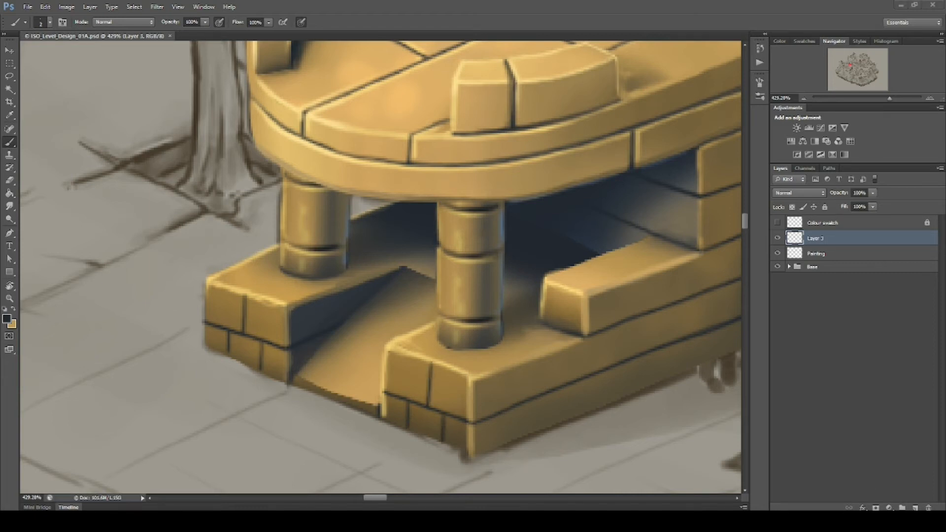
Continue the brick joints across the top faces of both base blocks around the columns
click(248, 296)
drag(245, 294, 350, 253)
drag(433, 362, 540, 320)
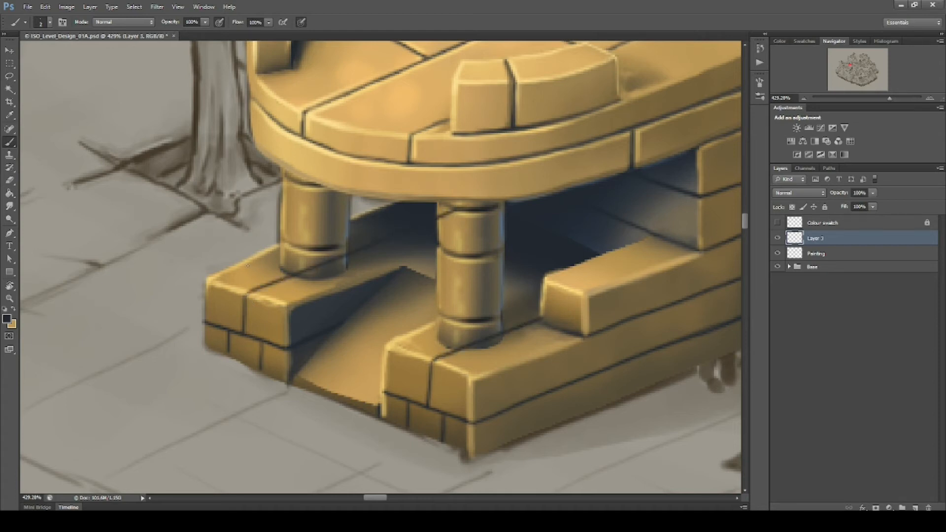
drag(274, 249, 373, 276)
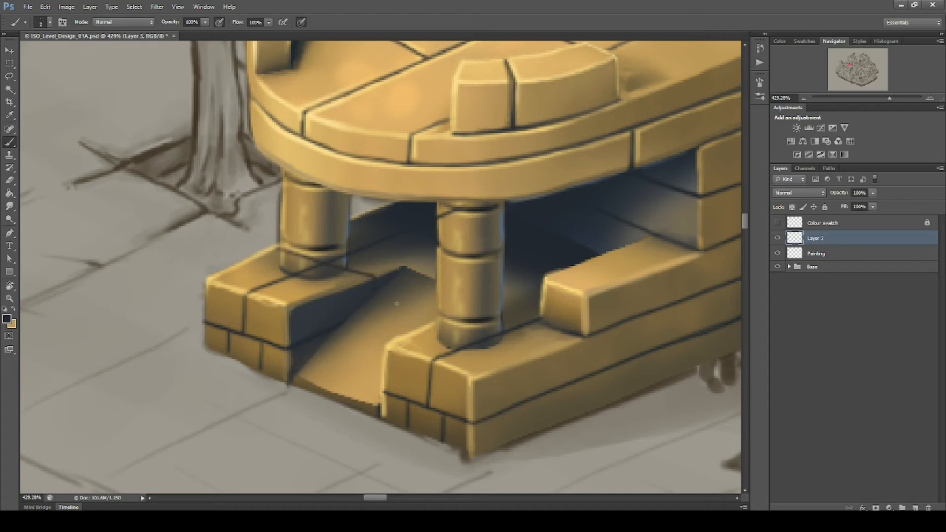
Paint staggered vertical joints along the side wall's courses and a joint over the raised ledge
mouse_move(452, 312)
mouse_down()
mouse_move(568, 344)
mouse_move(559, 380)
mouse_move(526, 384)
mouse_move(493, 311)
mouse_move(493, 345)
mouse_move(461, 399)
mouse_up()
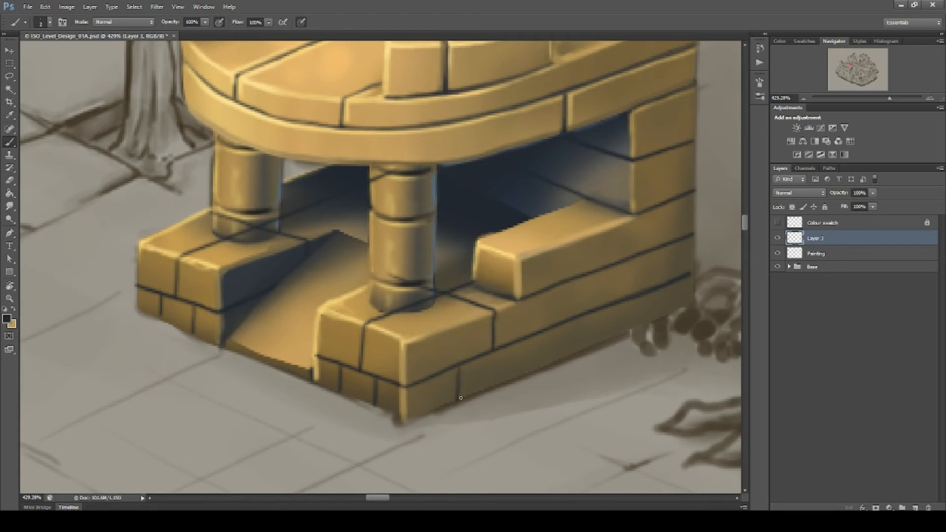
drag(621, 361, 497, 396)
drag(461, 309, 461, 340)
mouse_move(533, 284)
mouse_down()
mouse_move(531, 315)
mouse_move(526, 298)
mouse_move(509, 329)
mouse_up()
key(ctrl+z)
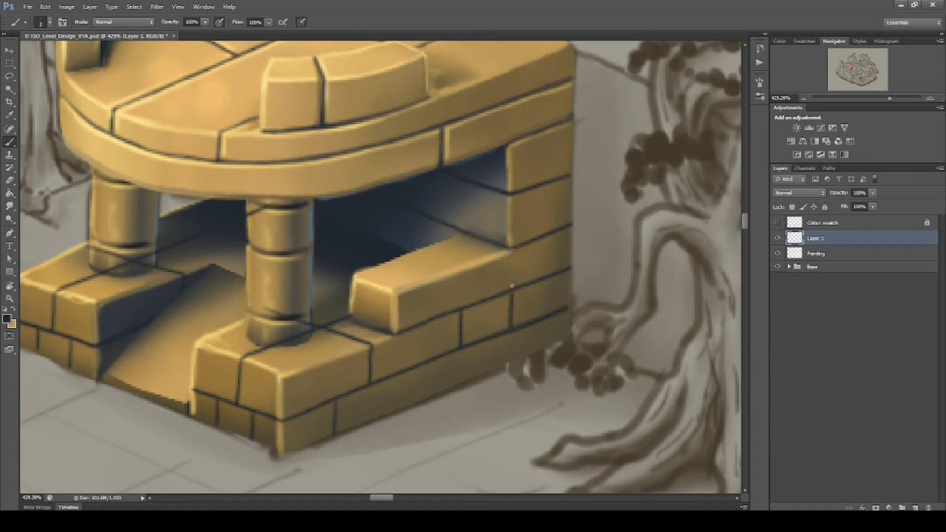
drag(512, 286, 508, 262)
drag(414, 344, 415, 377)
drag(476, 318, 476, 350)
drag(541, 293, 541, 320)
drag(474, 242, 473, 267)
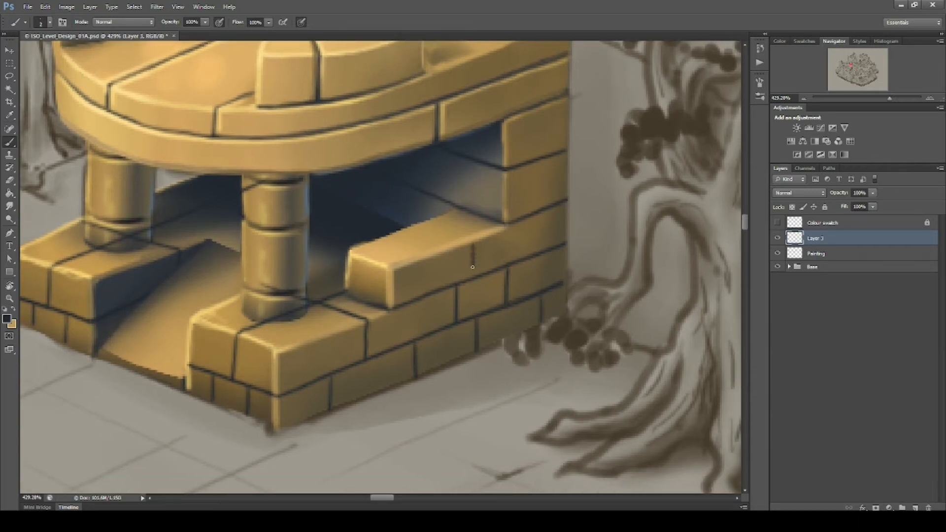
drag(462, 229, 508, 277)
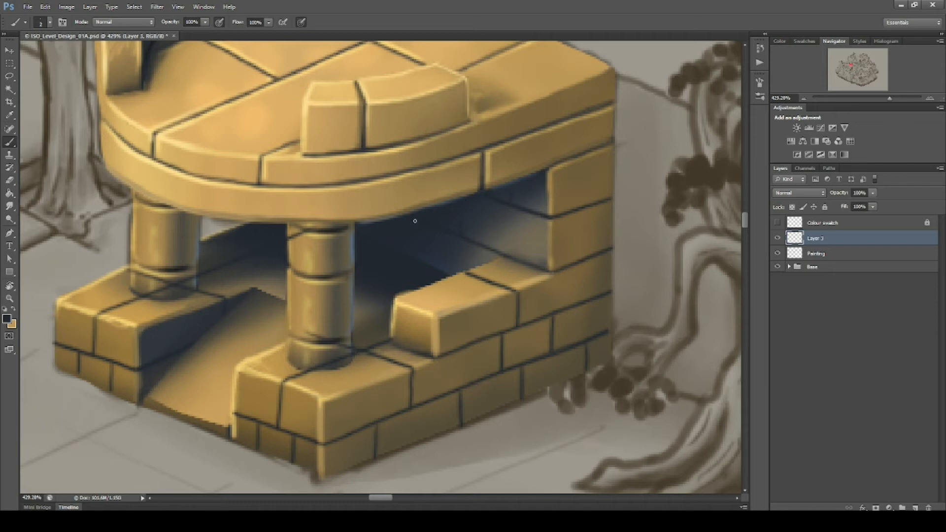
Paint dark stone seams across the ramp between the two base blocks
mouse_move(534, 433)
mouse_down()
mouse_move(559, 441)
mouse_move(654, 380)
mouse_move(555, 383)
mouse_move(713, 374)
mouse_up()
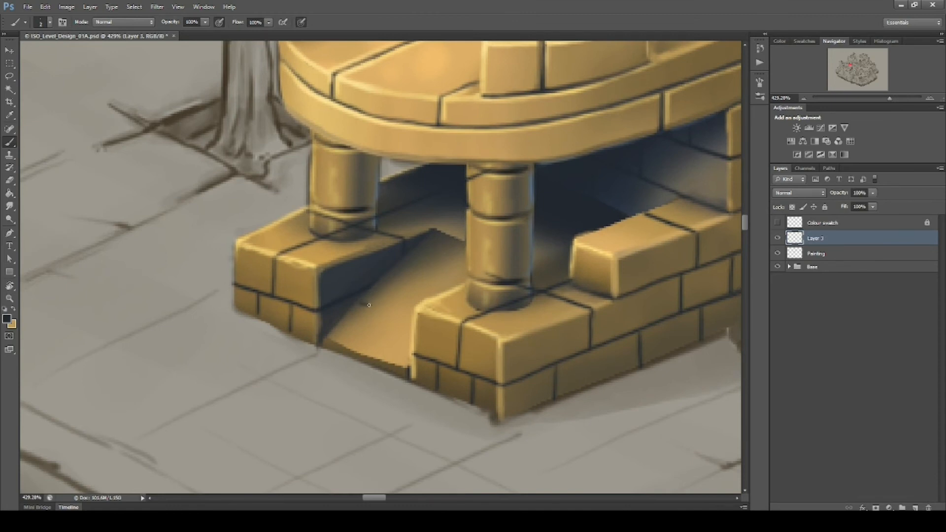
key(ctrl+z)
drag(373, 308, 418, 320)
drag(422, 272, 465, 284)
drag(473, 316, 491, 344)
Erase the seams overlapping the feet of both columns and merge the seam layer into the Painting layer
key(e)
mouse_move(360, 253)
mouse_down()
mouse_move(337, 241)
mouse_move(348, 258)
mouse_move(383, 257)
mouse_up()
mouse_move(527, 335)
mouse_down()
mouse_move(509, 330)
mouse_move(529, 302)
mouse_move(536, 318)
mouse_up()
drag(489, 206, 495, 203)
mouse_move(664, 346)
mouse_down()
mouse_move(533, 380)
mouse_move(516, 363)
mouse_move(600, 356)
mouse_move(596, 369)
mouse_up()
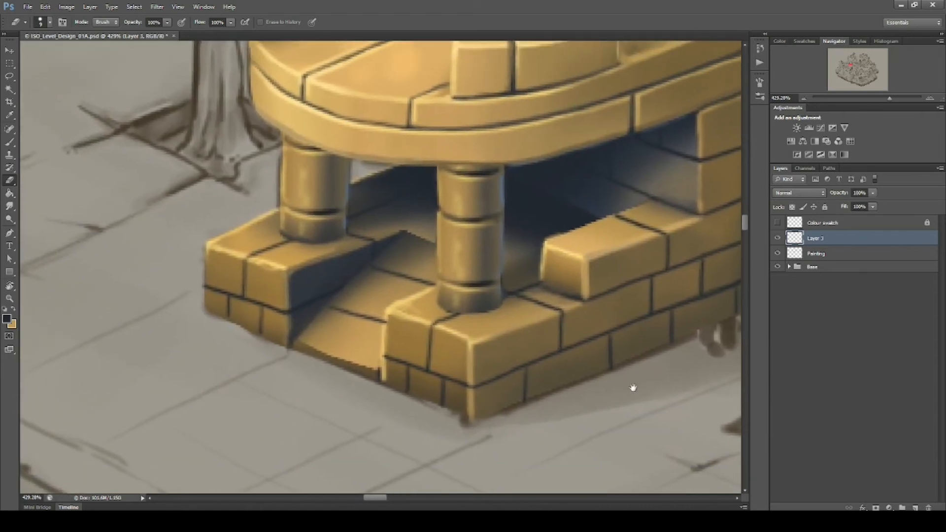
key(ctrl+e)
Paint light edge highlights on the bricks of the base block nearest the tree using sampled gold tones
drag(411, 345, 499, 361)
key(b)
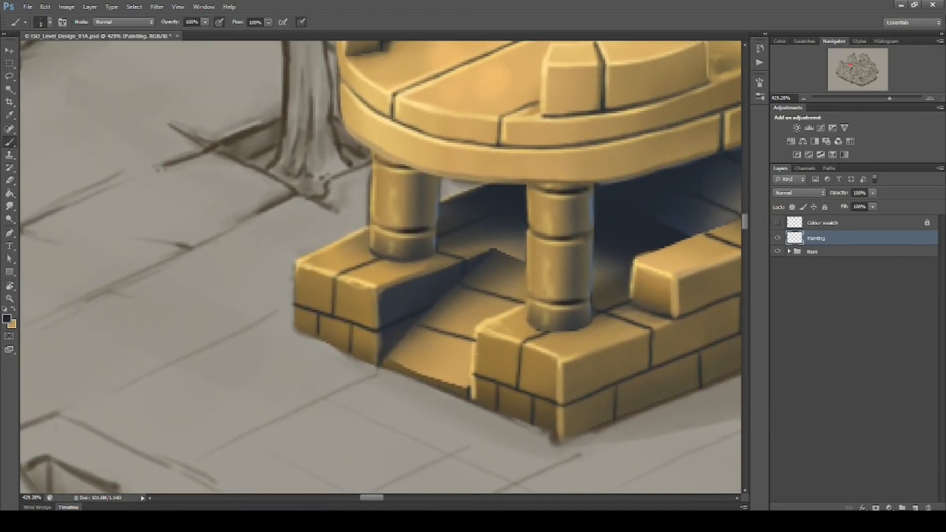
scroll(347, 282, up, 2)
alt+click(345, 275)
key(x)
alt+click(311, 314)
mouse_move(330, 277)
mouse_down()
mouse_move(334, 301)
mouse_move(380, 255)
mouse_up()
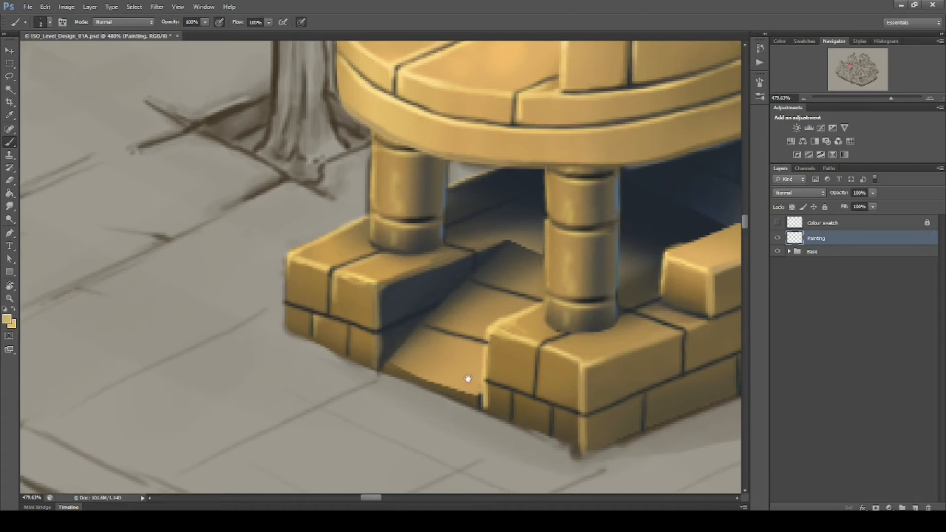
drag(467, 380, 406, 407)
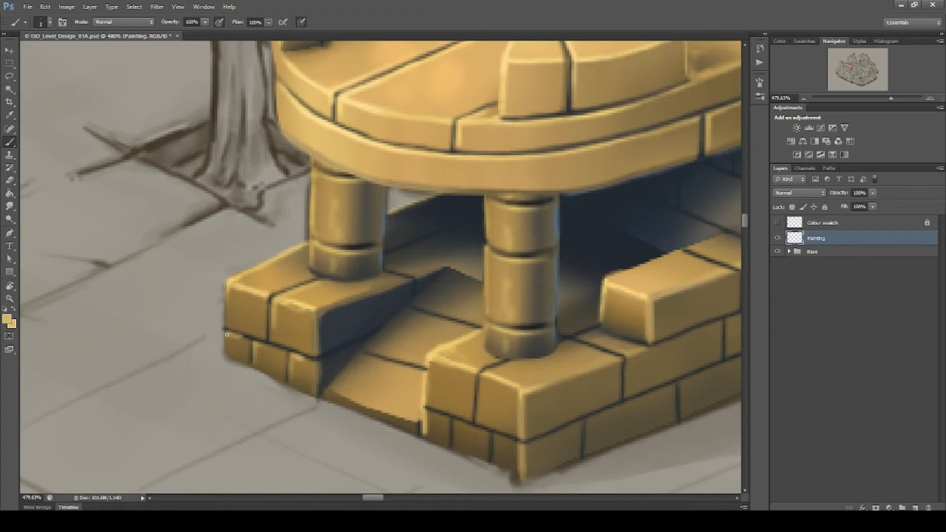
drag(226, 302, 225, 327)
Sample tones and highlight the brick edges on the end face of the front base block
drag(428, 394, 377, 366)
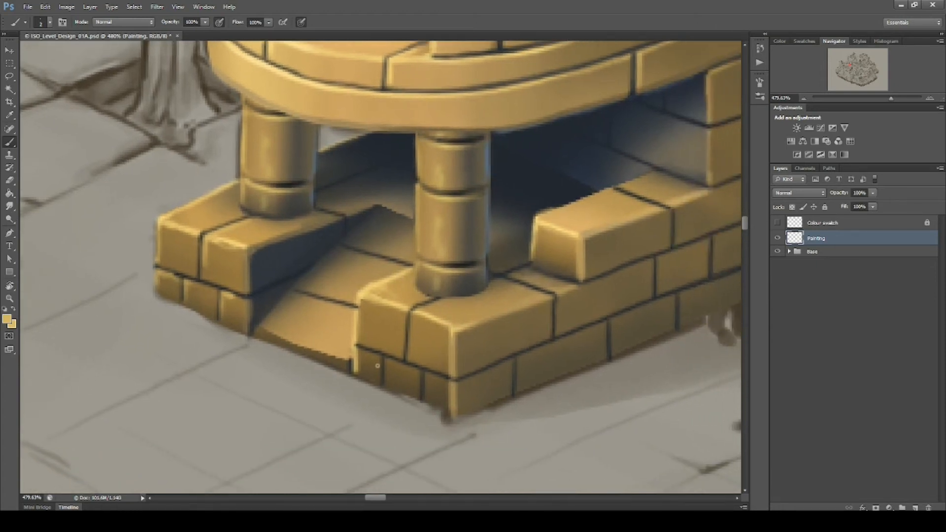
alt+click(299, 278)
alt+click(349, 337)
alt+click(373, 291)
mouse_move(359, 295)
mouse_down()
mouse_move(357, 369)
mouse_move(367, 358)
mouse_move(471, 351)
mouse_move(358, 344)
mouse_move(401, 361)
mouse_up()
Sample the dark seam colour and round off the brick corners along the side wall's joints
alt+click(526, 174)
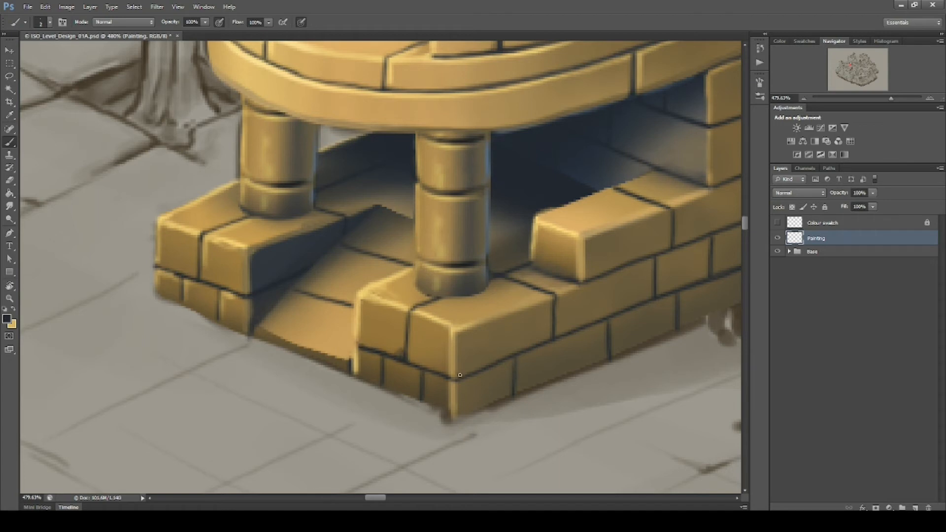
drag(569, 330, 488, 371)
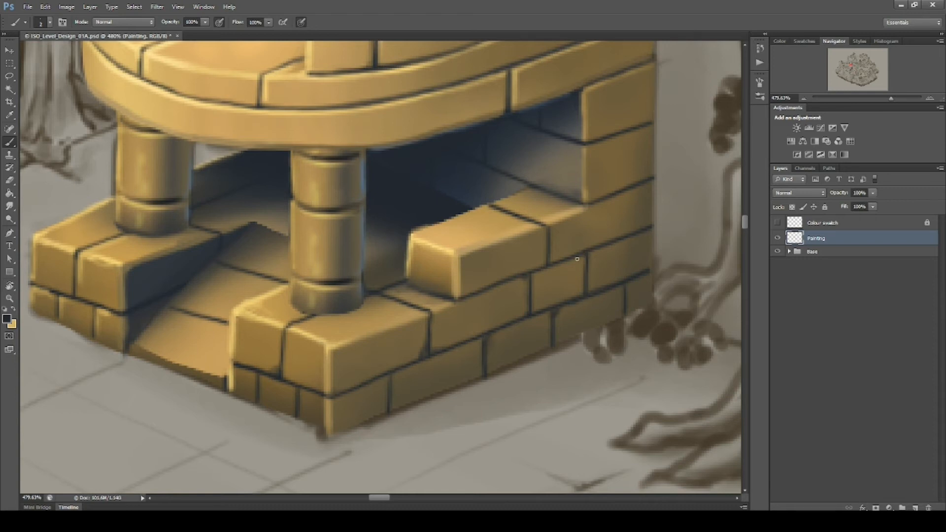
drag(595, 231, 572, 339)
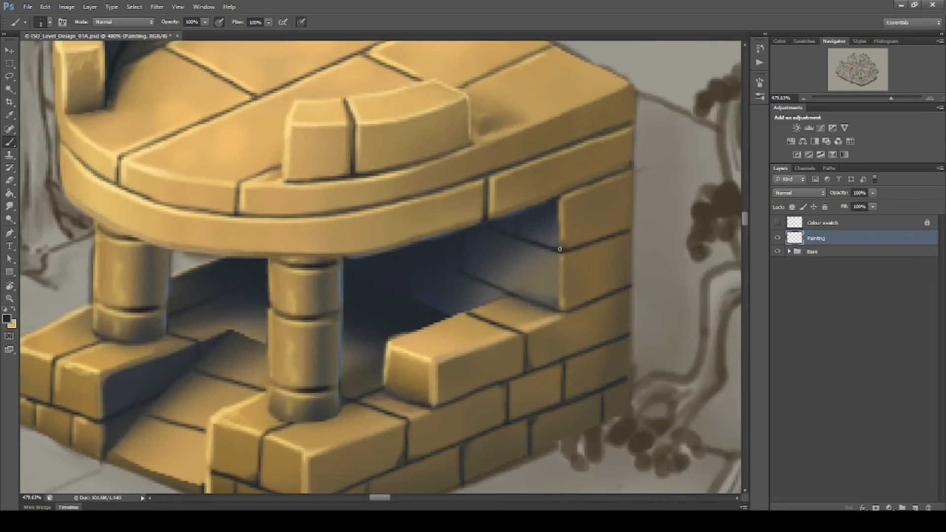
mouse_move(477, 464)
mouse_down()
mouse_move(526, 371)
mouse_move(541, 372)
mouse_up()
Enlarge the brush and paint dark chips and worn corners on the side wall's bricks
key(])
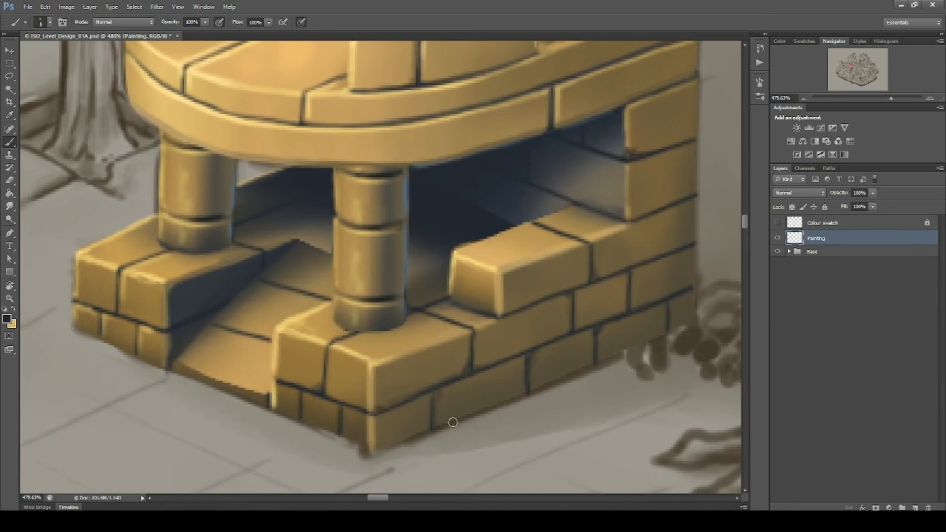
drag(453, 418, 441, 420)
drag(521, 391, 494, 403)
drag(585, 387, 515, 411)
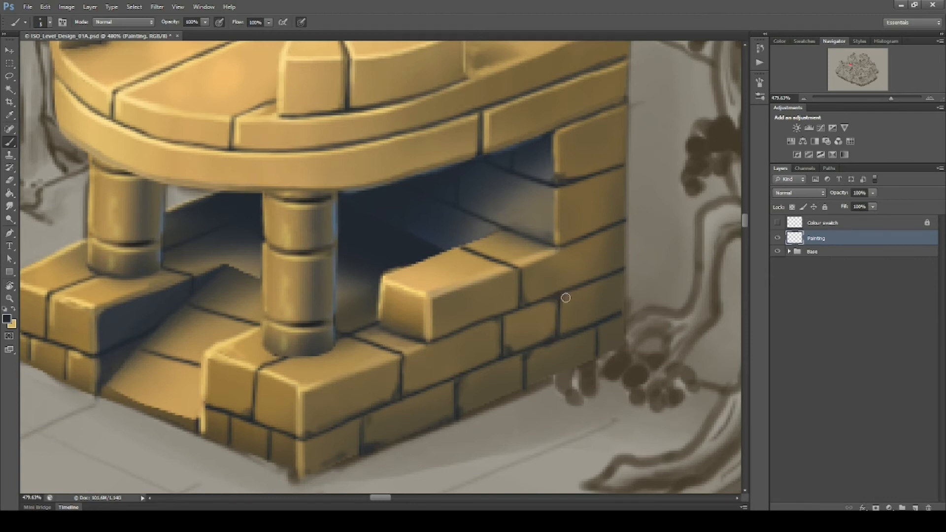
drag(576, 329, 591, 323)
drag(545, 295, 536, 294)
drag(473, 323, 547, 288)
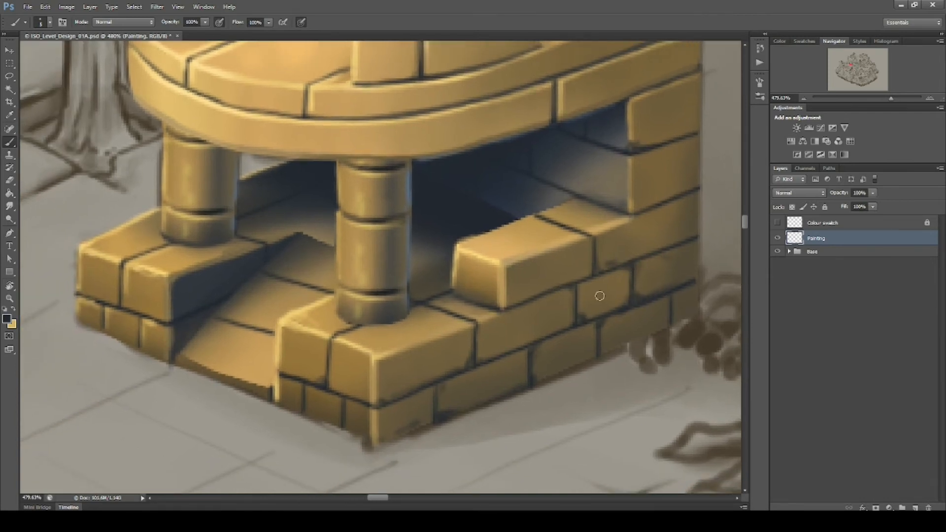
Paint more dark chips and worn spots on the lower bricks of the side wall and front base
drag(510, 356, 546, 328)
drag(390, 341, 517, 363)
drag(292, 298, 326, 310)
drag(246, 283, 292, 299)
Lower the brush opacity and darken the stone joints on the shaded inner wall
mouse_move(610, 305)
mouse_down()
mouse_move(355, 409)
mouse_move(322, 412)
mouse_up()
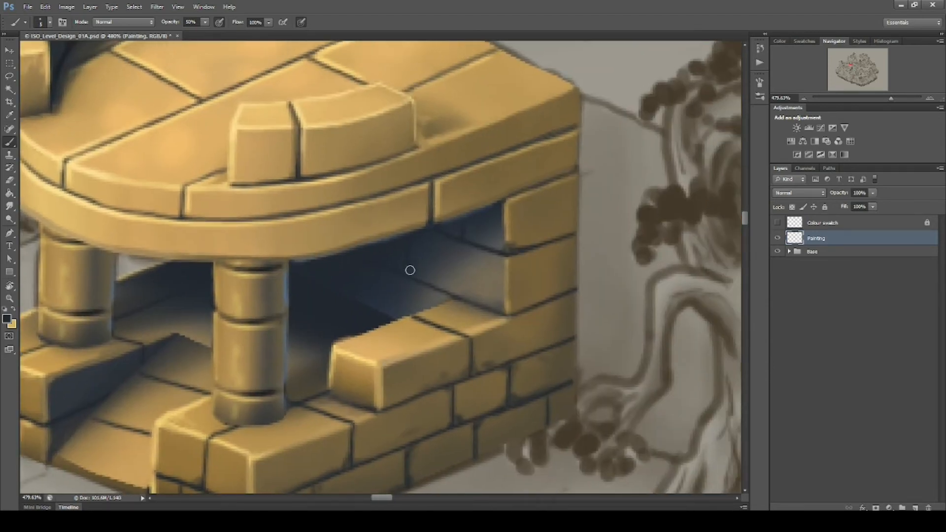
drag(406, 269, 469, 291)
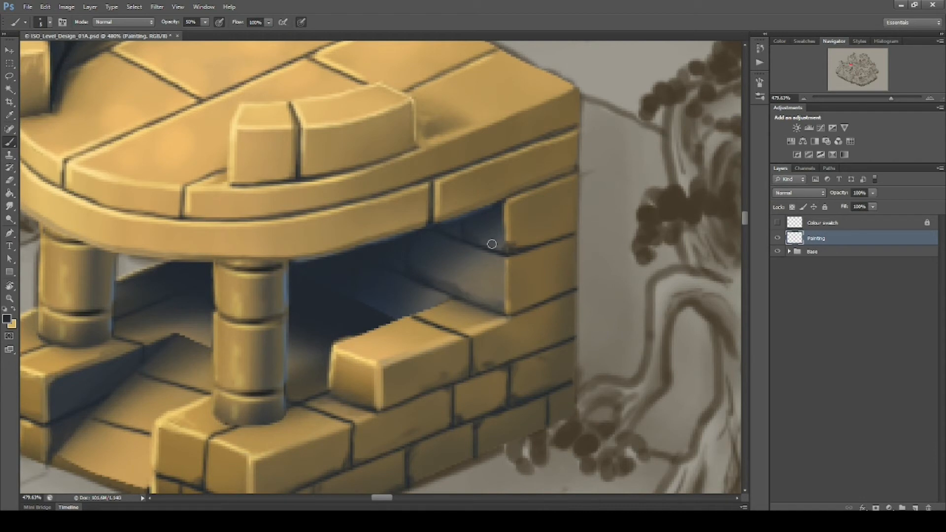
mouse_move(458, 232)
mouse_down()
mouse_move(475, 256)
mouse_move(575, 302)
mouse_move(571, 288)
mouse_up()
Enlarge the brush and paint soft dark stains at 20% opacity over the curved rim, upper ledge and wall bricks
drag(562, 209, 622, 191)
mouse_move(636, 179)
mouse_down()
mouse_move(494, 247)
mouse_move(591, 208)
mouse_up()
drag(419, 267, 557, 232)
mouse_move(503, 256)
mouse_down()
mouse_move(342, 273)
mouse_move(446, 290)
mouse_up()
drag(352, 262, 458, 285)
drag(346, 256, 312, 238)
drag(314, 181, 334, 228)
mouse_move(591, 360)
mouse_down()
mouse_move(557, 333)
mouse_move(510, 253)
mouse_up()
drag(346, 257, 498, 264)
drag(416, 248, 492, 289)
mouse_move(581, 316)
mouse_down()
mouse_move(445, 289)
mouse_move(529, 262)
mouse_up()
mouse_move(580, 243)
mouse_down()
mouse_move(584, 232)
mouse_move(485, 331)
mouse_up()
click(530, 243)
click(497, 253)
click(454, 269)
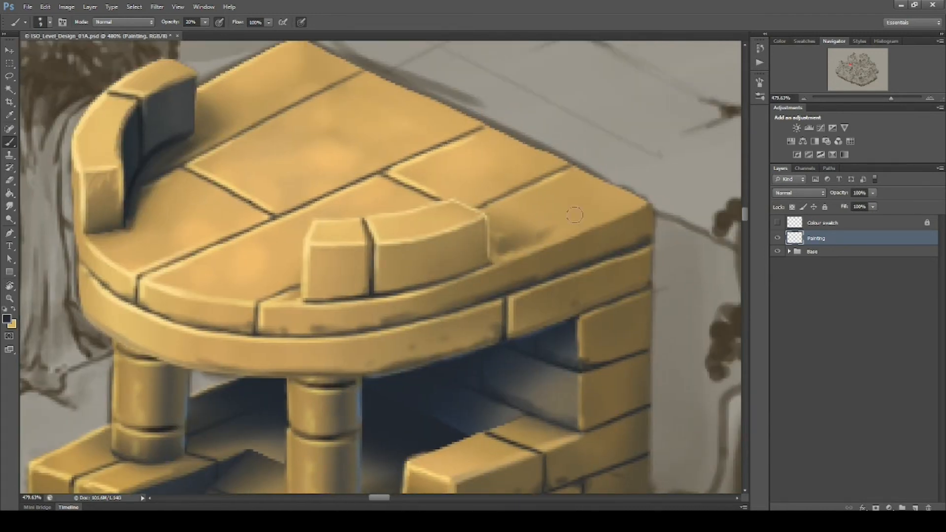
Paint soft weathering stains over the roof slabs and the curved parapet blocks
mouse_move(342, 193)
mouse_down()
mouse_move(567, 230)
mouse_move(530, 212)
mouse_up()
mouse_move(412, 249)
mouse_down()
mouse_move(402, 254)
mouse_move(332, 202)
mouse_move(419, 225)
mouse_up()
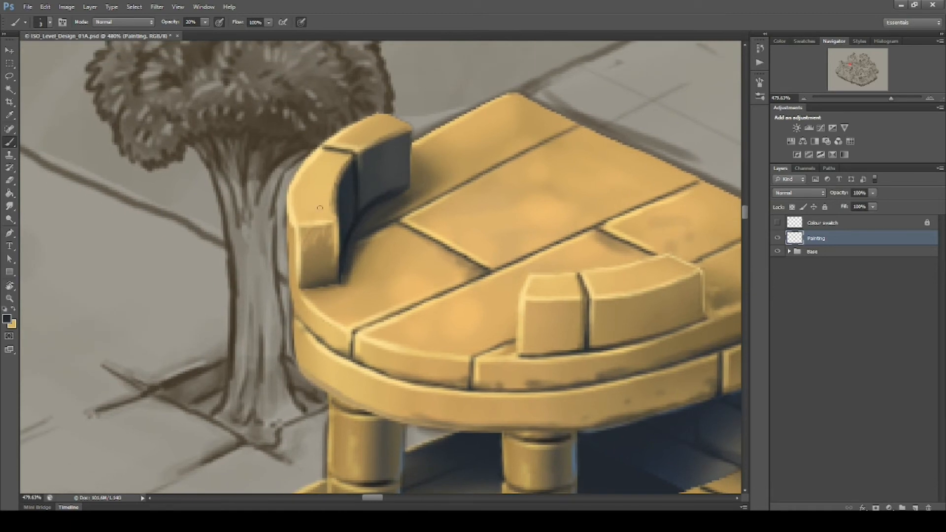
drag(366, 143, 402, 127)
mouse_move(629, 344)
mouse_down()
mouse_move(467, 278)
mouse_move(359, 281)
mouse_up()
mouse_move(494, 241)
mouse_down()
mouse_move(502, 250)
mouse_move(486, 247)
mouse_up()
drag(493, 328, 548, 288)
mouse_move(441, 302)
mouse_down()
mouse_move(288, 297)
mouse_move(248, 274)
mouse_move(320, 310)
mouse_up()
mouse_move(393, 207)
mouse_down()
mouse_move(330, 203)
mouse_move(294, 172)
mouse_up()
drag(478, 142, 482, 213)
Add a soft stain across the large central roof slab and save the document
scroll(482, 213, down, 3)
drag(591, 281, 572, 276)
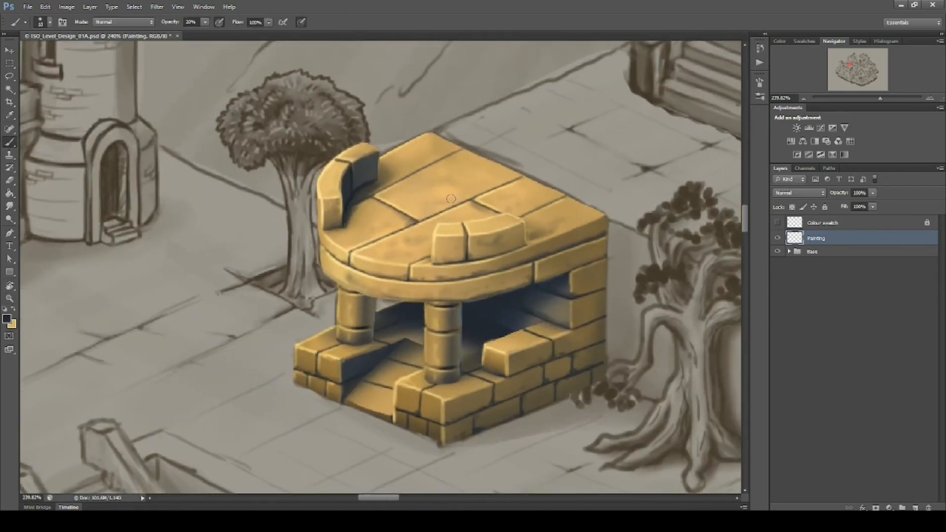
mouse_move(427, 192)
mouse_down()
mouse_move(468, 185)
mouse_move(463, 178)
mouse_up()
key(ctrl+s)
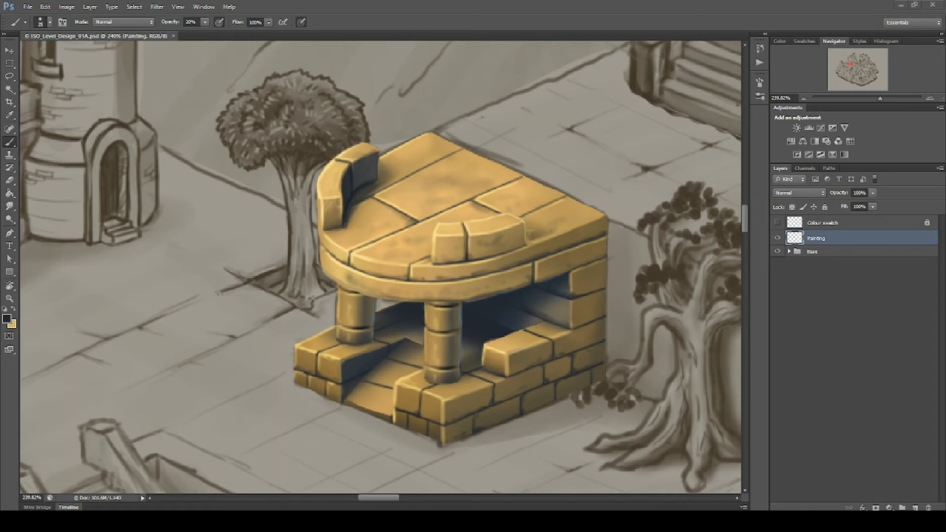
Deepen the weathering on the roof slabs and undo the last stroke
drag(558, 208, 553, 216)
drag(482, 187, 436, 180)
key(ctrl+z)
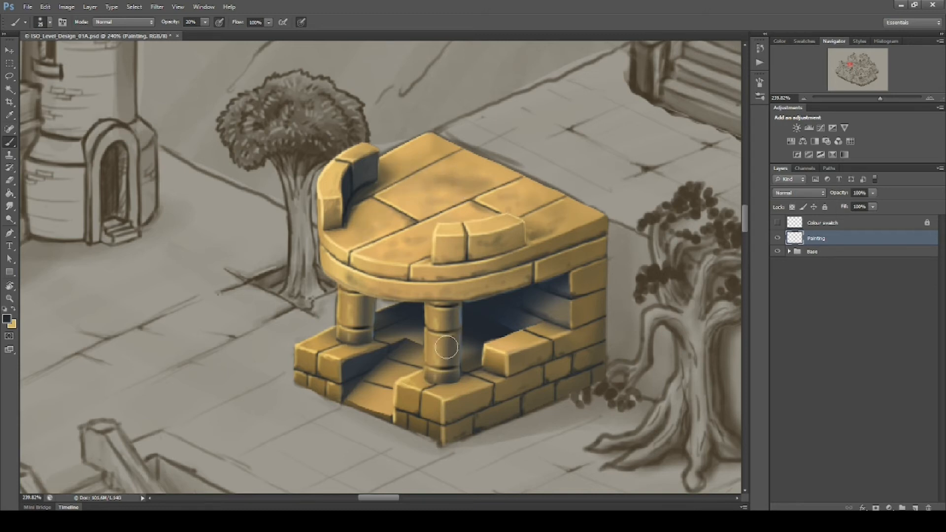
Reduce the brush size and add soft dark stains to the columns and front base blocks
key(z)
mouse_move(450, 362)
mouse_down()
mouse_move(458, 364)
mouse_move(429, 369)
mouse_up()
key(b)
key(bracketleft)
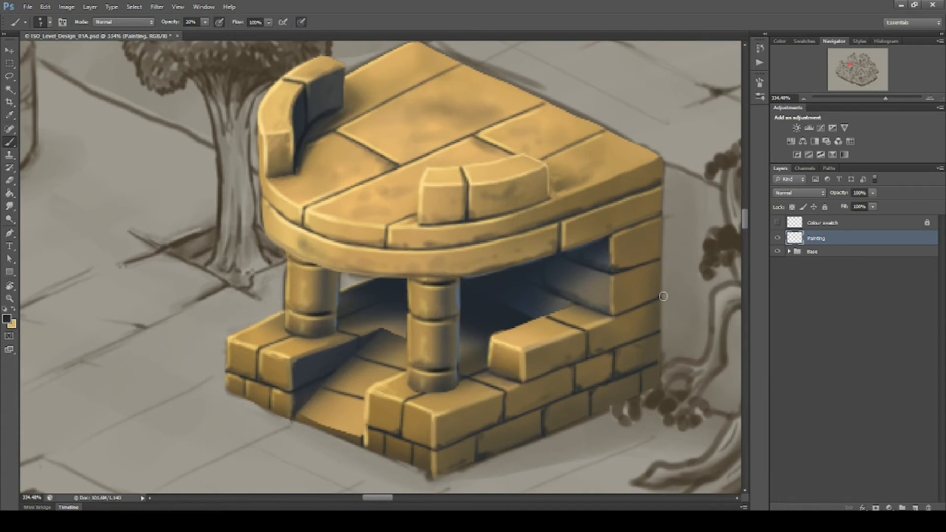
scroll(610, 376, up, 3)
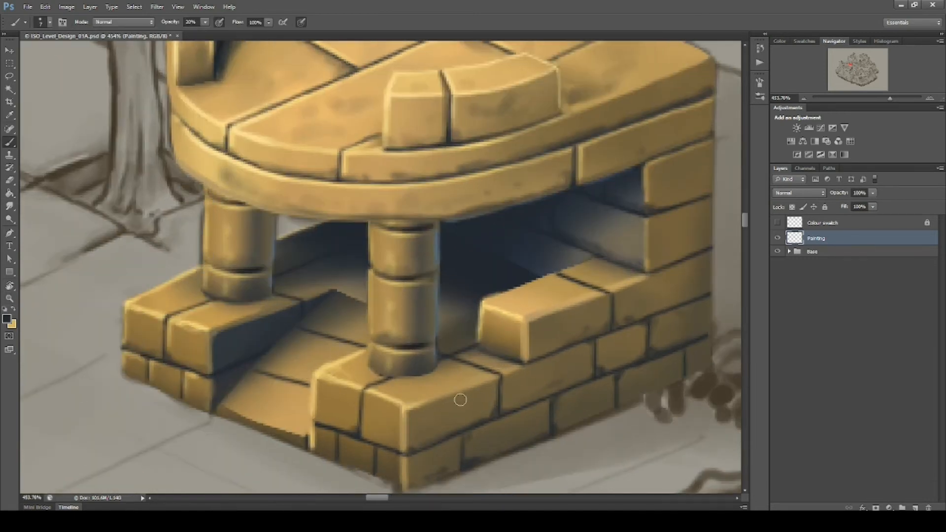
drag(534, 358, 567, 355)
Sample a light gold, restore the brush to 100% opacity, and highlight the edges of the small front base bricks
alt+click(348, 369)
key(0)
drag(517, 297, 577, 277)
mouse_move(619, 189)
mouse_down()
mouse_move(602, 239)
mouse_move(646, 180)
mouse_up()
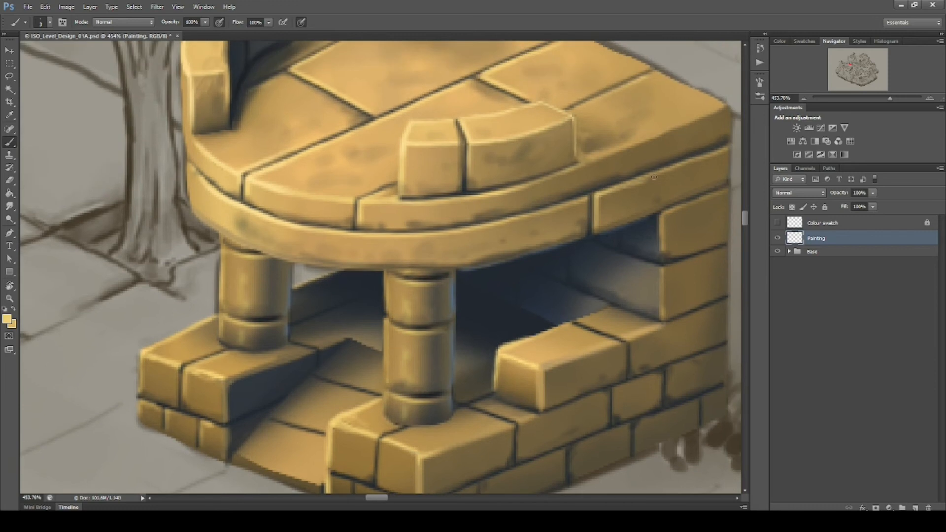
drag(543, 226, 610, 262)
mouse_move(536, 179)
mouse_down()
mouse_move(536, 212)
mouse_move(594, 133)
mouse_up()
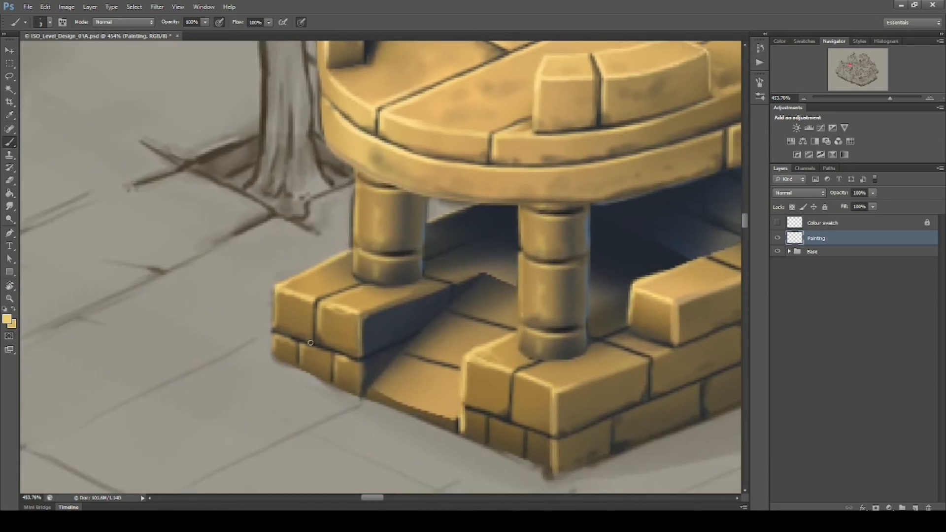
drag(526, 429, 475, 373)
mouse_move(458, 326)
mouse_down()
mouse_move(458, 356)
mouse_move(437, 390)
mouse_move(481, 385)
mouse_move(433, 372)
mouse_up()
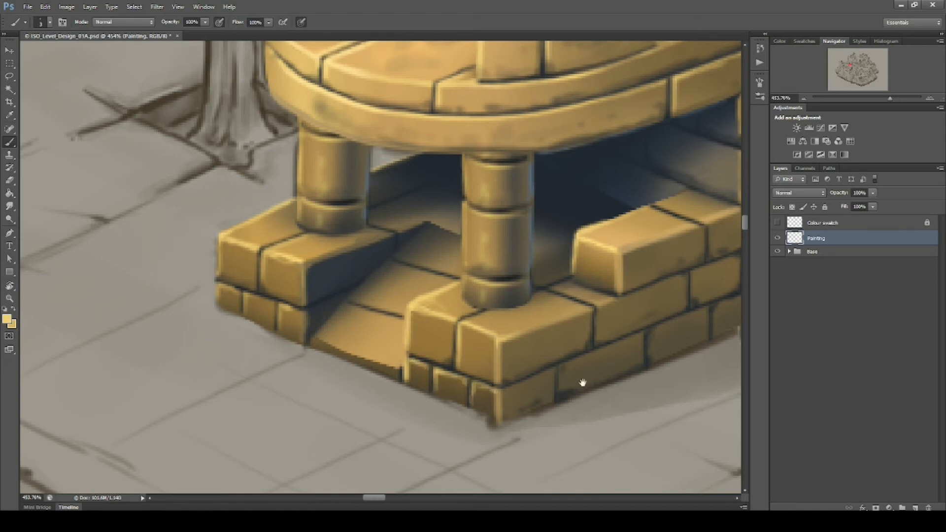
Sample a brown stone tone and paint worn edges on the lower bricks around the front corner
drag(583, 382, 549, 388)
alt+click(483, 351)
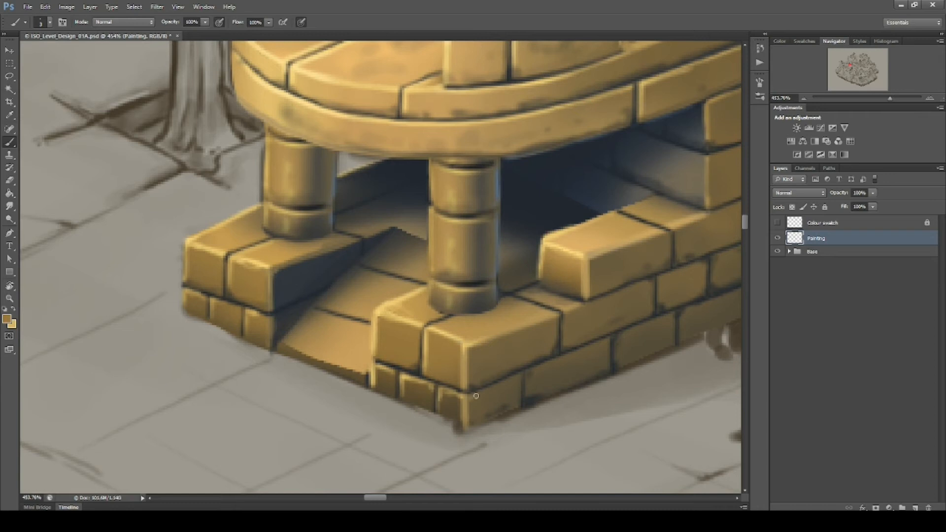
drag(565, 356, 544, 366)
mouse_move(613, 345)
mouse_down()
mouse_move(562, 369)
mouse_move(562, 385)
mouse_up()
Set the foreground colour to muted tan #9c8867 and paint worn edge highlights on the side wall's bricks
key(n)
mouse_move(656, 355)
mouse_down()
mouse_move(649, 360)
mouse_move(658, 364)
mouse_up()
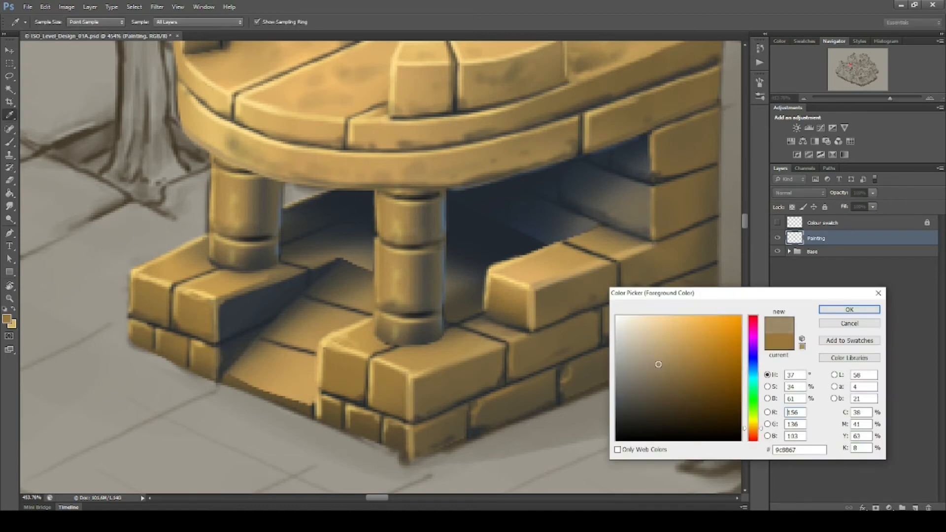
key(Return)
key(b)
drag(532, 351, 472, 385)
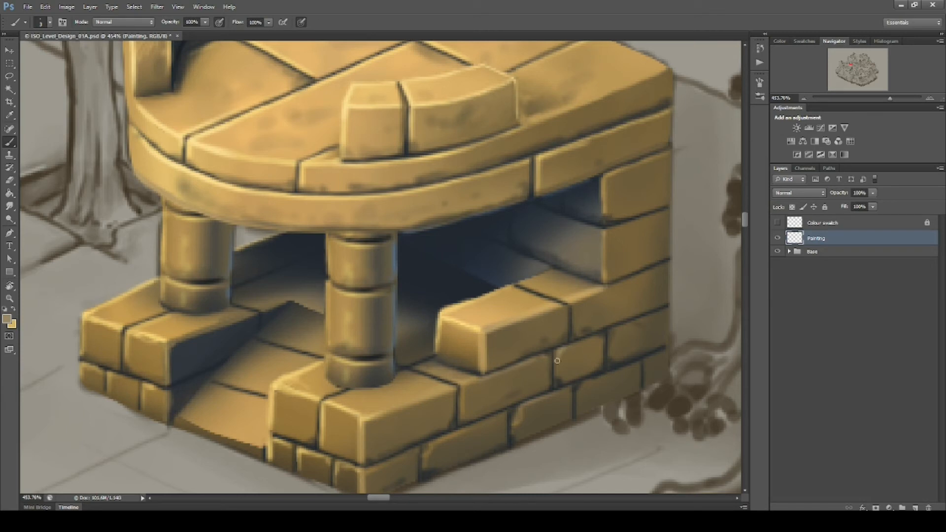
drag(574, 320, 572, 333)
mouse_move(645, 281)
mouse_down()
mouse_move(609, 324)
mouse_move(583, 325)
mouse_move(622, 310)
mouse_up()
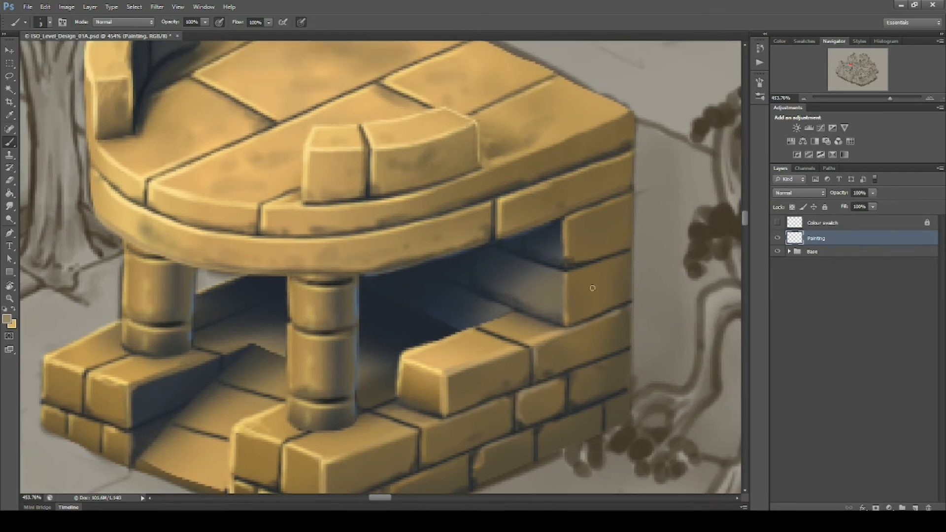
Add tan chipped-edge highlights to the side wall bricks nearest the gnarled tree's roots
drag(571, 272, 621, 256)
drag(634, 344, 595, 263)
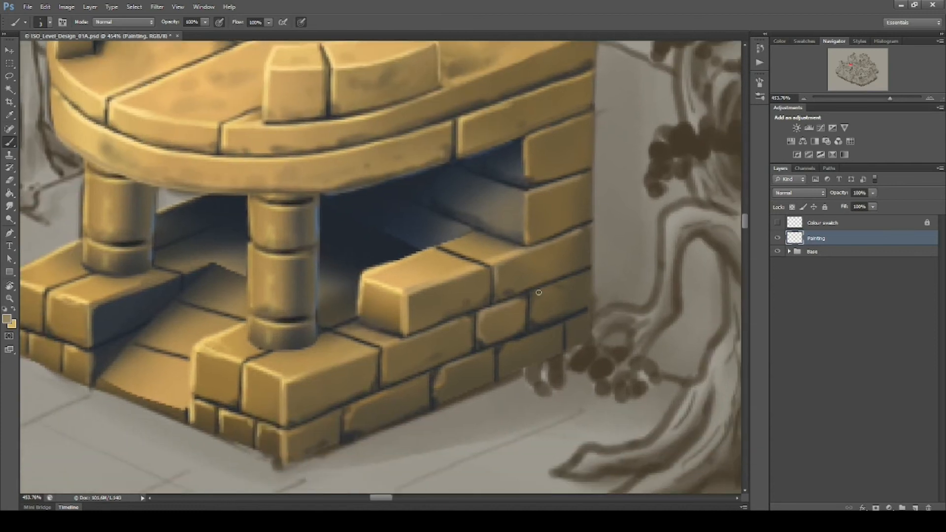
drag(534, 303, 532, 323)
drag(346, 428, 353, 406)
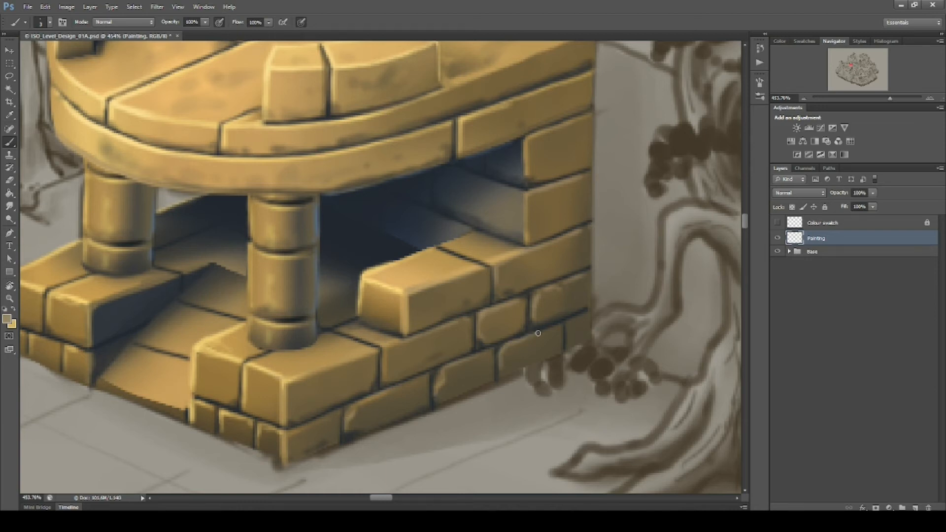
drag(498, 351, 615, 329)
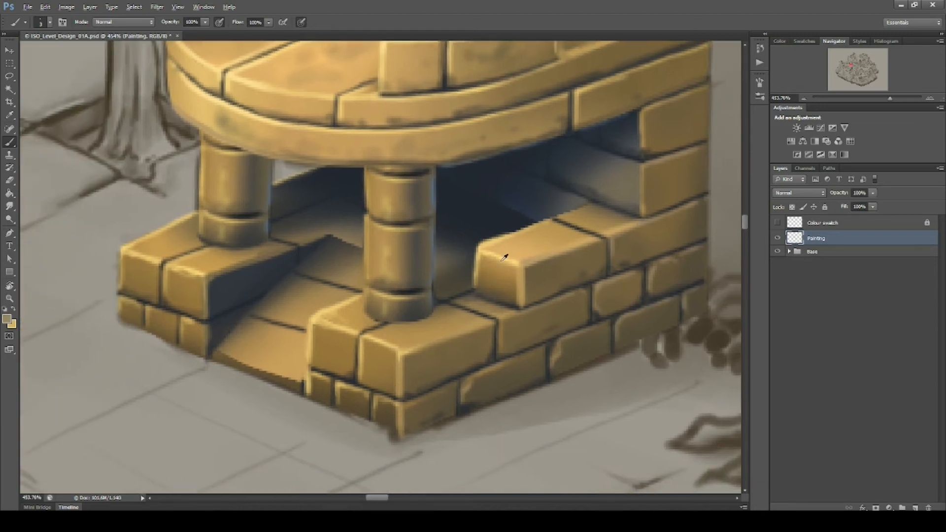
Sample tones from the stone and paint light gold edge highlights along the entrance steps and floor slabs
drag(462, 303, 502, 318)
drag(398, 294, 472, 305)
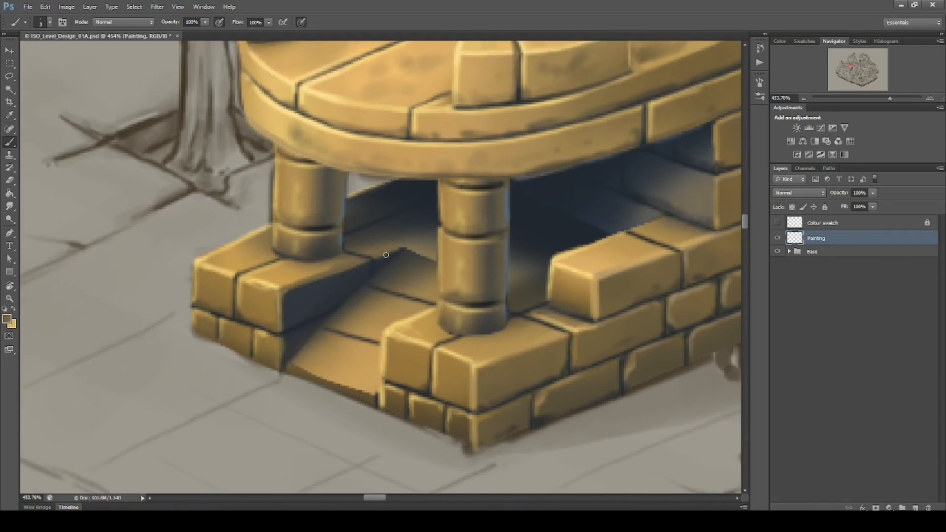
drag(414, 250, 466, 293)
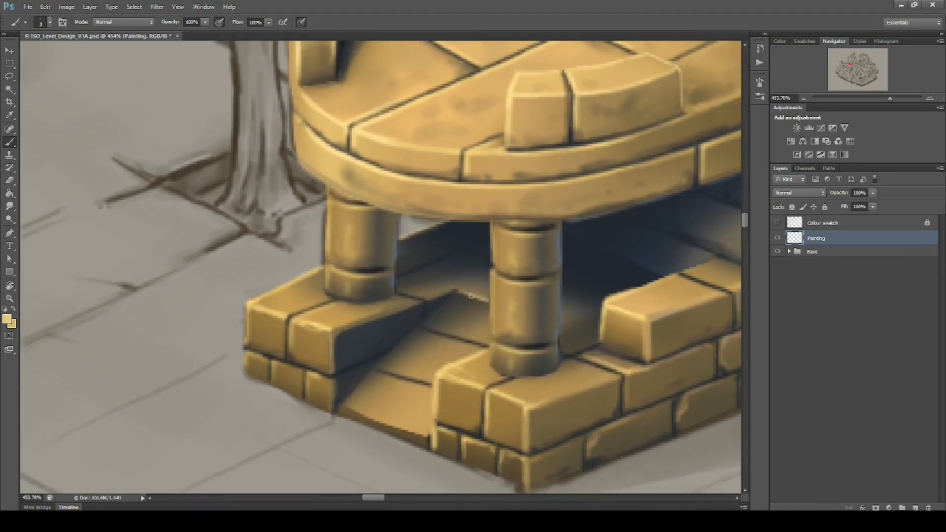
mouse_move(333, 329)
mouse_down()
mouse_move(360, 319)
mouse_move(332, 351)
mouse_up()
drag(432, 326, 492, 345)
drag(430, 381, 392, 371)
drag(426, 435, 345, 407)
drag(481, 414, 458, 388)
drag(645, 390, 579, 395)
Sample the dark seam colour and touch up the joints of the entrance and base blocks with a finer brush
alt+click(499, 227)
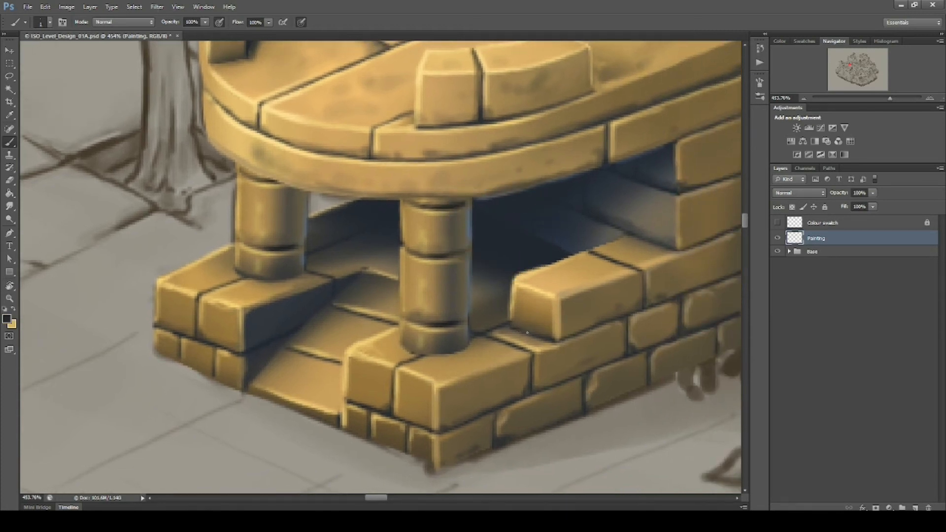
drag(566, 342, 510, 332)
drag(399, 415, 461, 361)
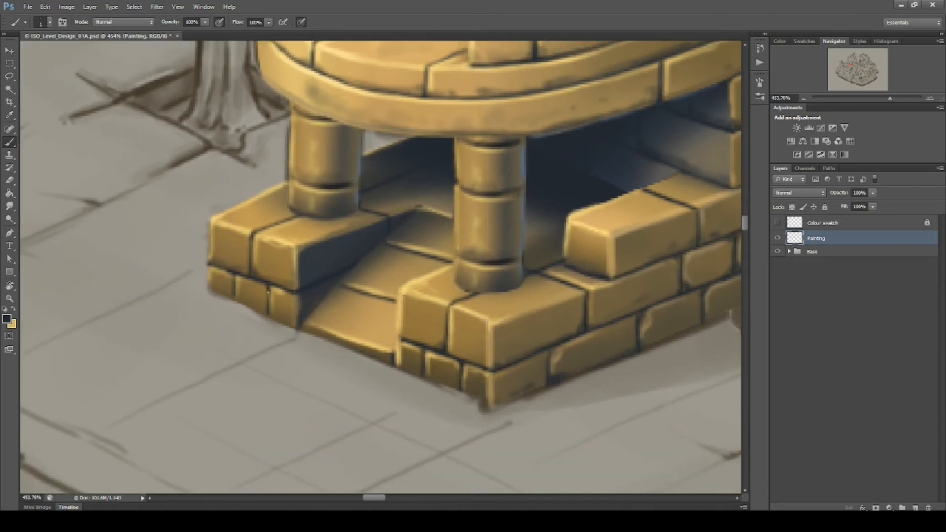
drag(249, 252, 324, 285)
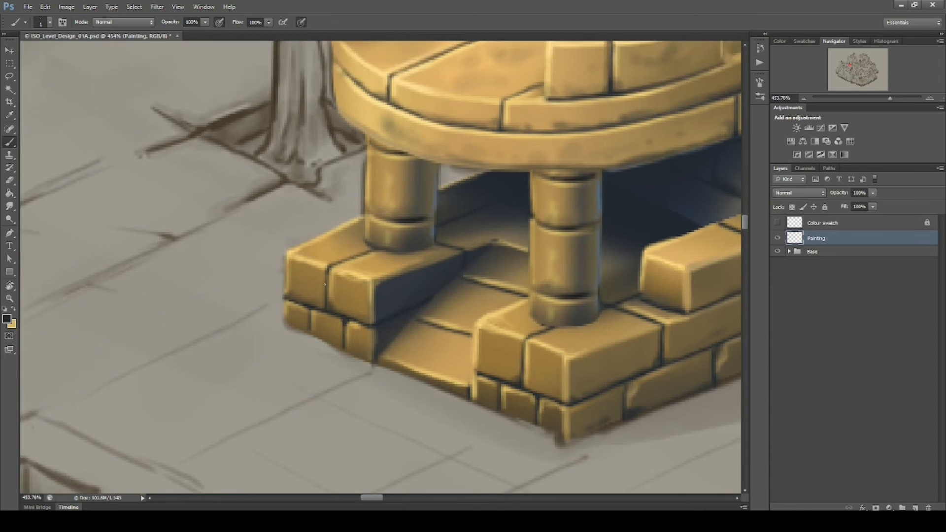
drag(570, 424, 554, 430)
drag(311, 278, 336, 284)
drag(317, 212, 335, 218)
Paint fine dark lines into the stonework around the columns and beneath the curved rim
drag(515, 273, 514, 392)
mouse_move(325, 286)
mouse_down()
mouse_move(417, 313)
mouse_move(498, 316)
mouse_move(673, 288)
mouse_move(544, 306)
mouse_up()
mouse_move(464, 323)
mouse_down()
mouse_move(558, 296)
mouse_move(550, 320)
mouse_up()
drag(575, 370, 565, 324)
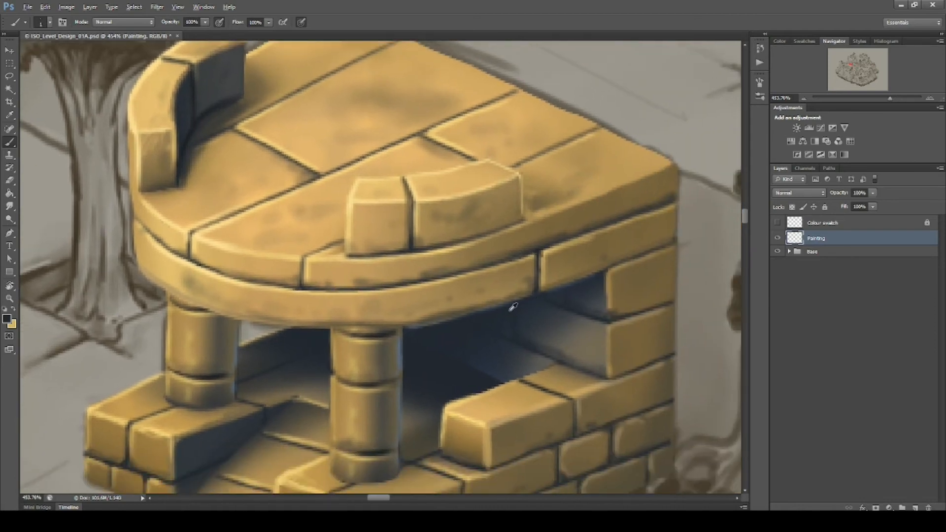
drag(612, 354, 576, 313)
drag(566, 376, 559, 296)
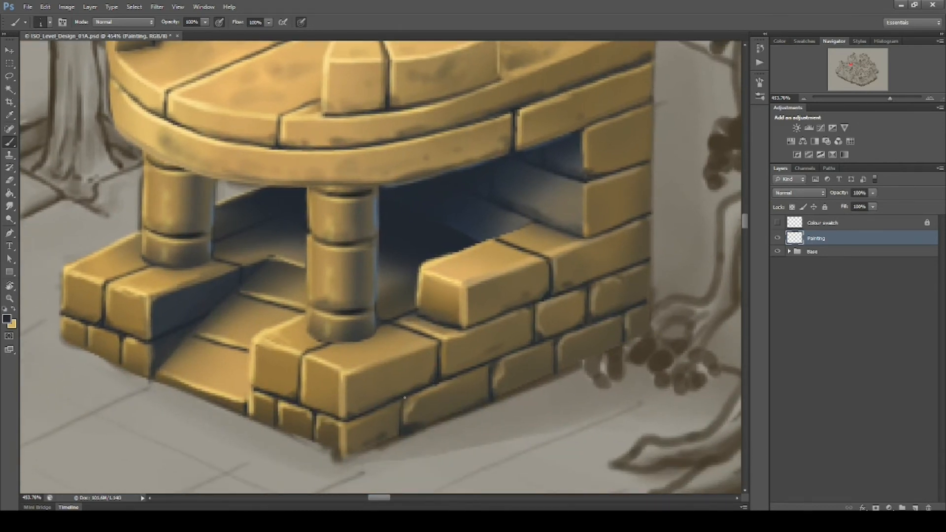
Sharpen the dark joints between the side wall's bricks with fine strokes
drag(398, 400, 402, 435)
drag(594, 323, 556, 397)
mouse_move(584, 257)
mouse_down()
mouse_move(554, 291)
mouse_move(587, 283)
mouse_up()
drag(555, 240, 602, 222)
Refine the dark seams and small cracks on the roof slabs and upper ledge
mouse_move(498, 217)
mouse_down()
mouse_move(575, 186)
mouse_move(655, 239)
mouse_up()
drag(532, 214, 625, 247)
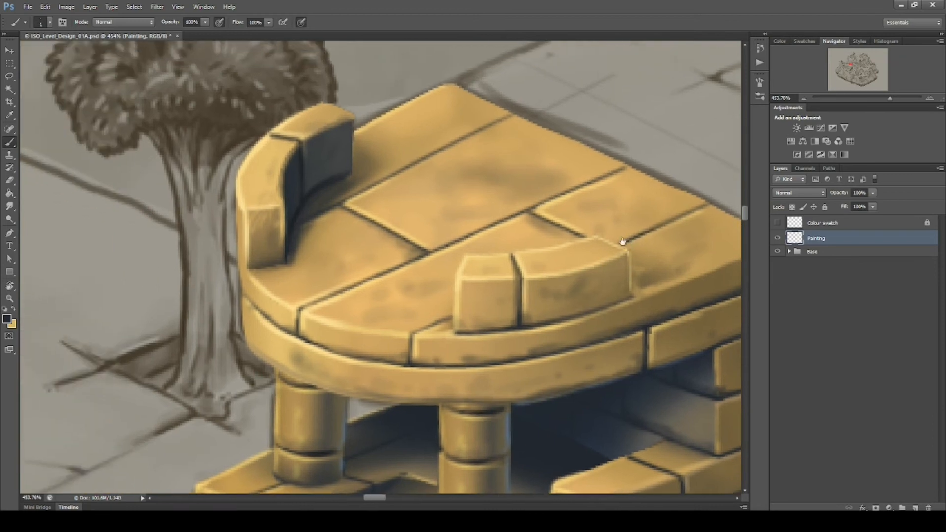
drag(574, 353, 518, 293)
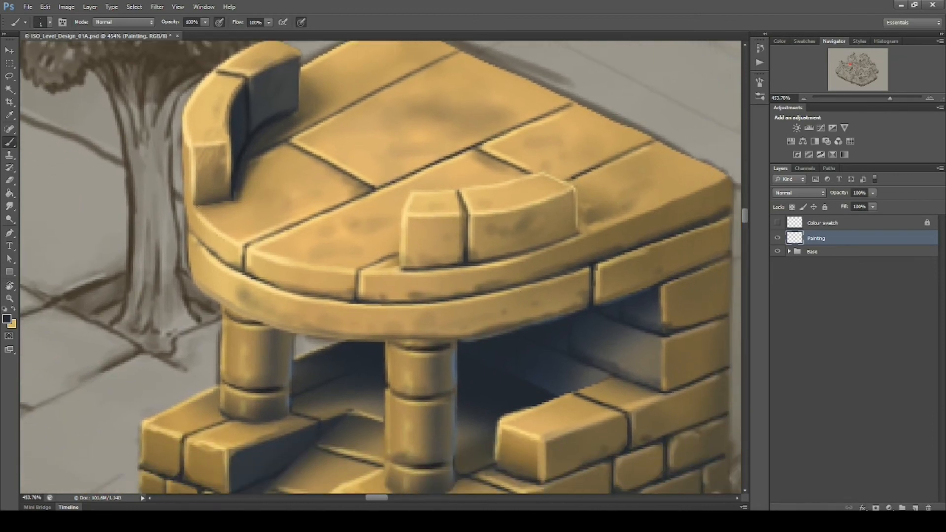
drag(377, 247, 460, 222)
drag(547, 340, 507, 340)
drag(650, 436, 576, 391)
drag(642, 414, 613, 397)
Sample gold tones and paint small light scratches and chip highlights on the roof slabs, curved rim and base
alt+click(525, 357)
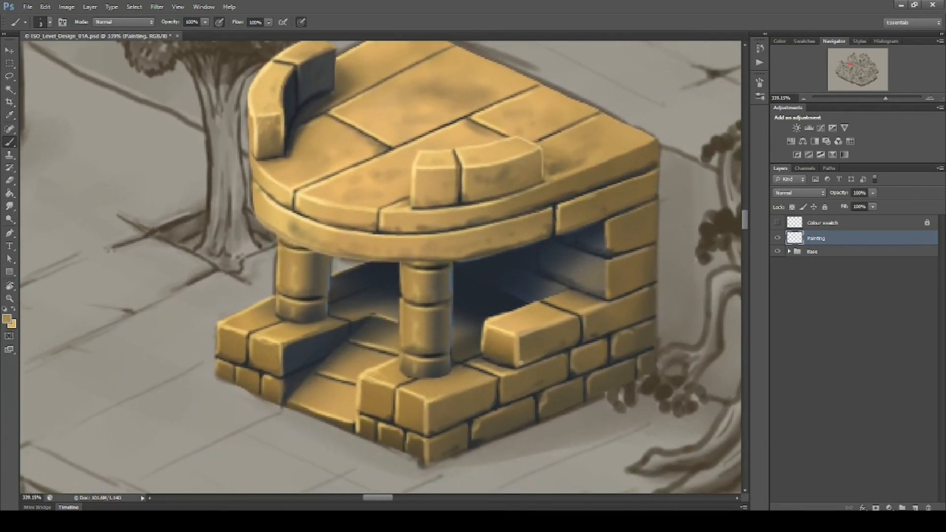
drag(541, 390, 578, 434)
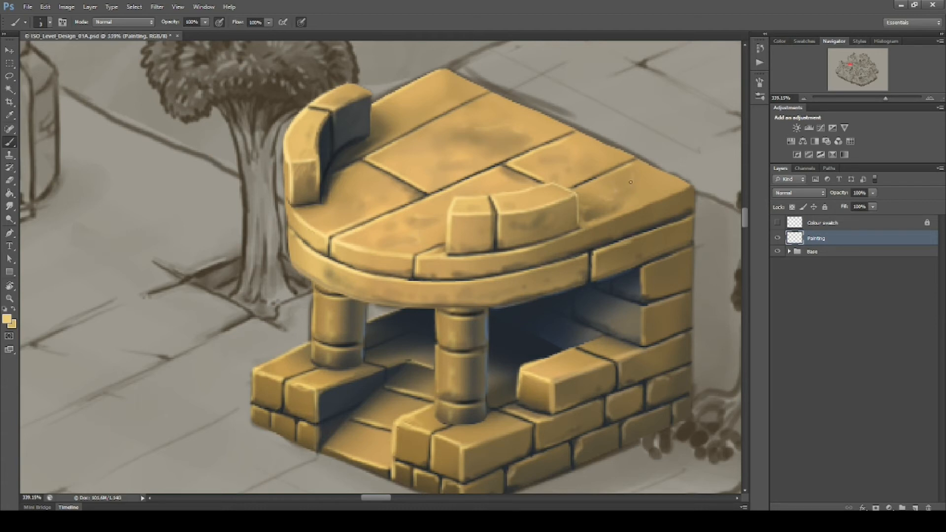
drag(530, 299, 585, 268)
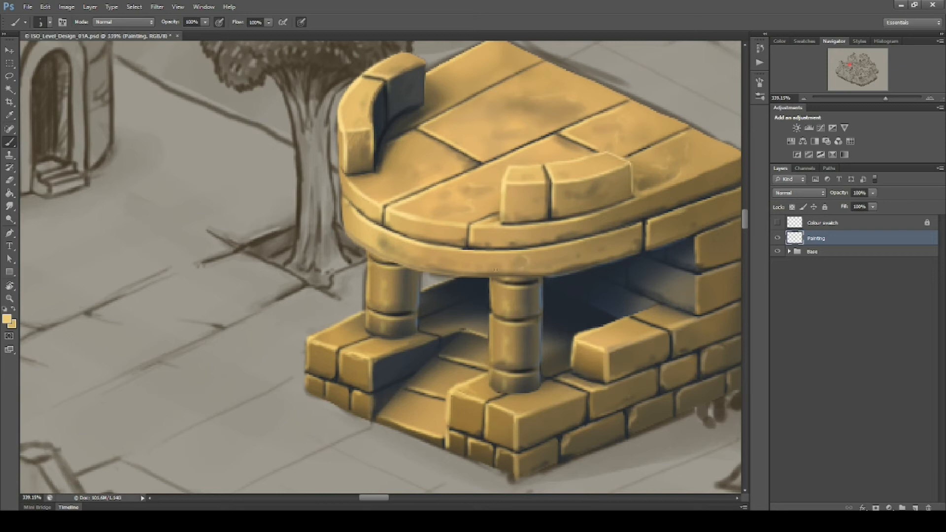
drag(631, 413, 558, 373)
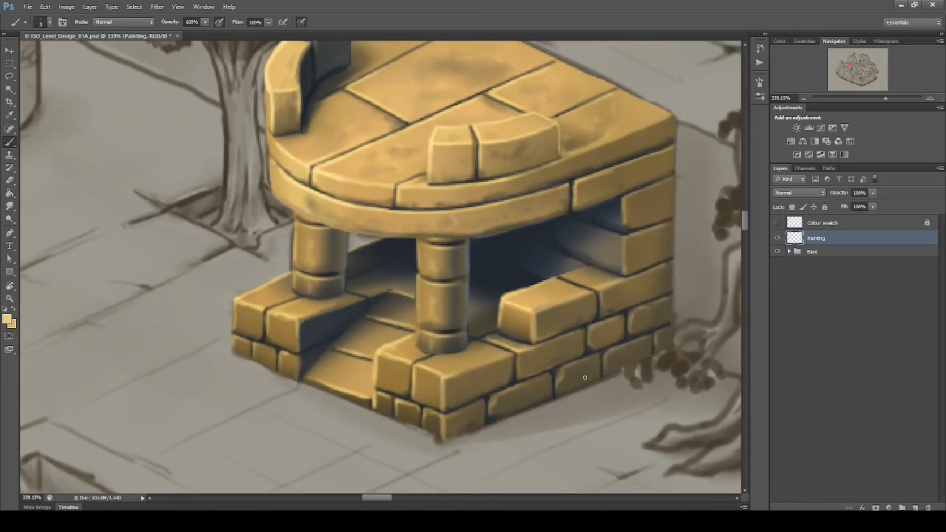
alt+click(531, 325)
drag(419, 369, 487, 379)
drag(541, 282, 573, 344)
drag(488, 341, 529, 340)
Select both columns with freehand Lasso outlines
key(l)
mouse_move(354, 255)
mouse_down()
mouse_move(431, 283)
mouse_move(425, 365)
mouse_move(403, 379)
mouse_move(364, 377)
mouse_move(349, 360)
mouse_move(353, 255)
mouse_up()
drag(615, 306, 531, 274)
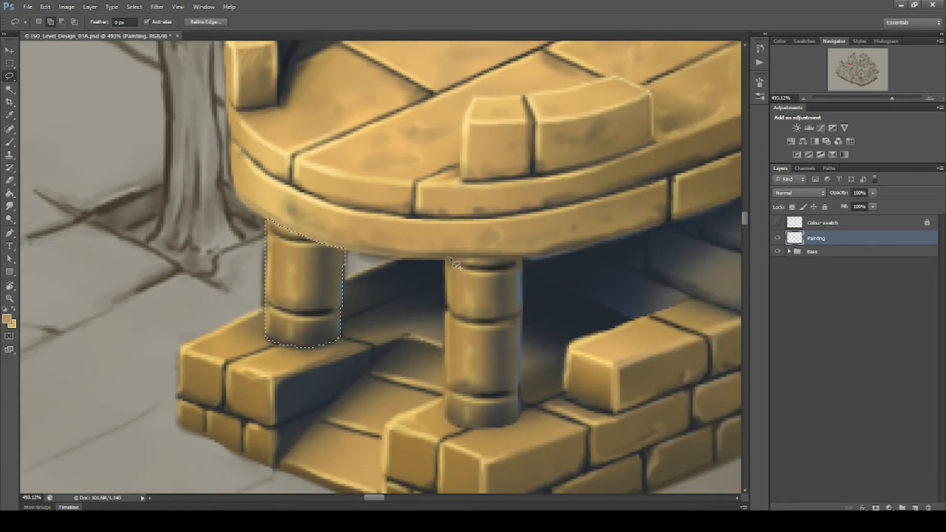
mouse_move(445, 259)
mouse_down()
mouse_move(518, 259)
mouse_move(522, 272)
mouse_move(518, 407)
mouse_move(498, 425)
mouse_move(453, 423)
mouse_move(448, 263)
mouse_up()
Darken the selected columns beneath the roof with a large soft dark brush in Multiply mode, restore Normal mode and save the file
key(z)
drag(492, 309, 456, 310)
key(b)
alt+click(597, 264)
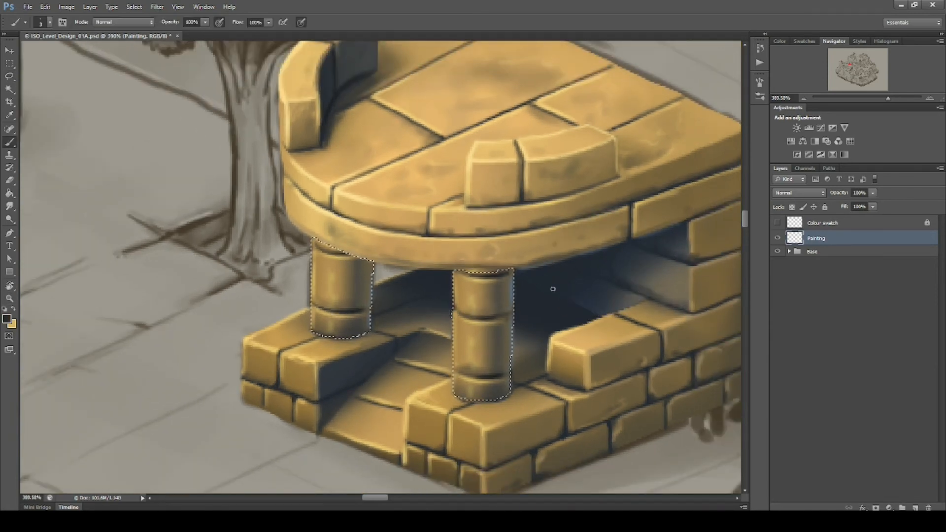
key(bracketright)
key(bracketright)
key(bracketright)
click(123, 22)
click(114, 80)
mouse_move(436, 286)
mouse_down()
mouse_move(472, 229)
mouse_move(493, 280)
mouse_up()
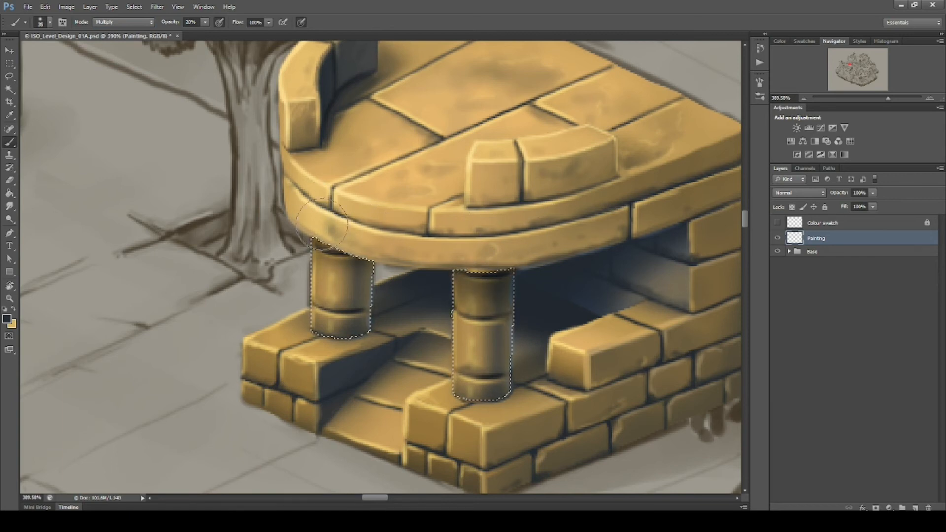
click(127, 22)
click(118, 32)
key(ctrl+s)
Sample golden tones and retouch the columns and nearby stone edges with a very small brush at 100% opacity
drag(615, 371, 614, 383)
drag(508, 293, 524, 293)
drag(625, 304, 653, 301)
mouse_move(675, 314)
mouse_down()
mouse_move(610, 348)
mouse_move(316, 408)
mouse_move(394, 405)
mouse_up()
key(r)
alt+click(395, 291)
key([)
key([)
key([)
key([)
key([)
key([)
key([)
key([)
key([)
key([)
key([)
drag(383, 313, 388, 303)
key(0)
drag(376, 343, 371, 362)
alt+click(393, 296)
drag(393, 297, 379, 345)
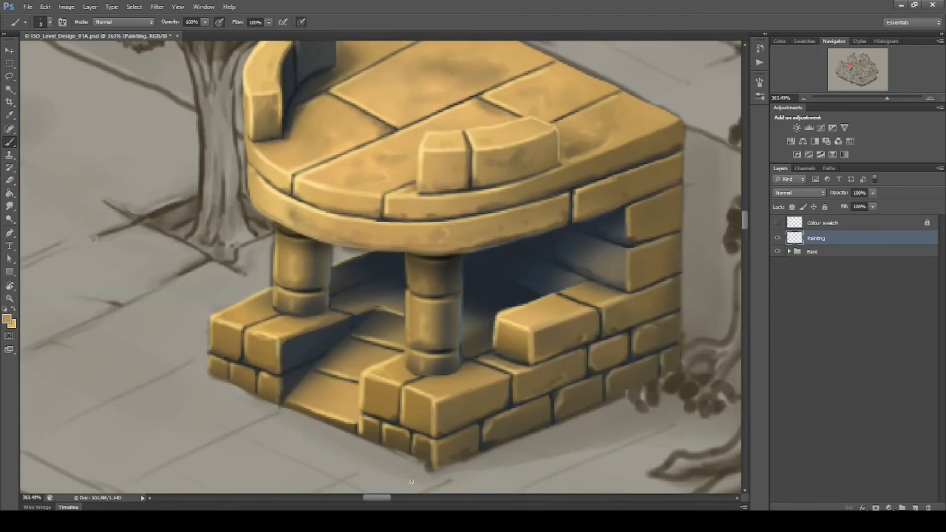
Sample a dark tone and paint a jagged crack across the curved front roof slab
drag(508, 258, 636, 318)
drag(491, 241, 498, 239)
alt+click(526, 186)
alt+click(617, 324)
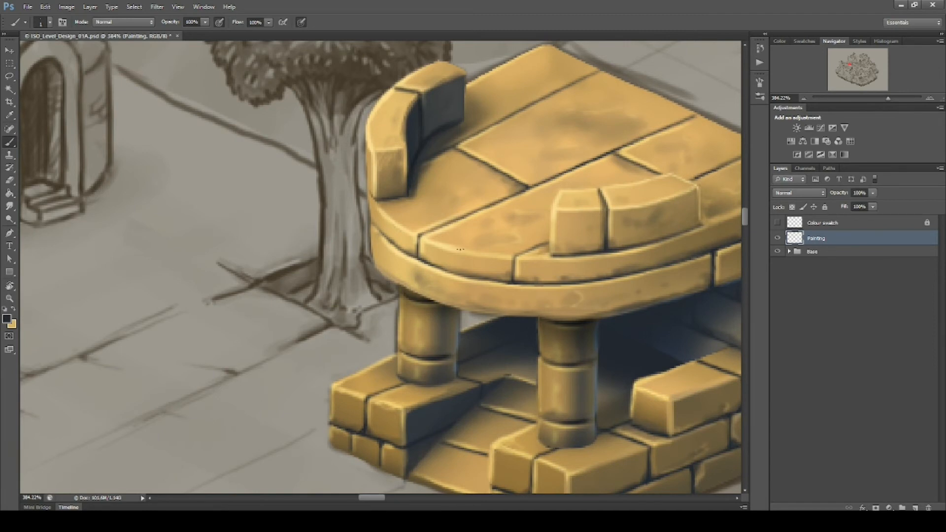
mouse_move(476, 229)
mouse_down()
mouse_move(419, 219)
mouse_move(419, 264)
mouse_move(418, 246)
mouse_up()
drag(404, 207, 408, 213)
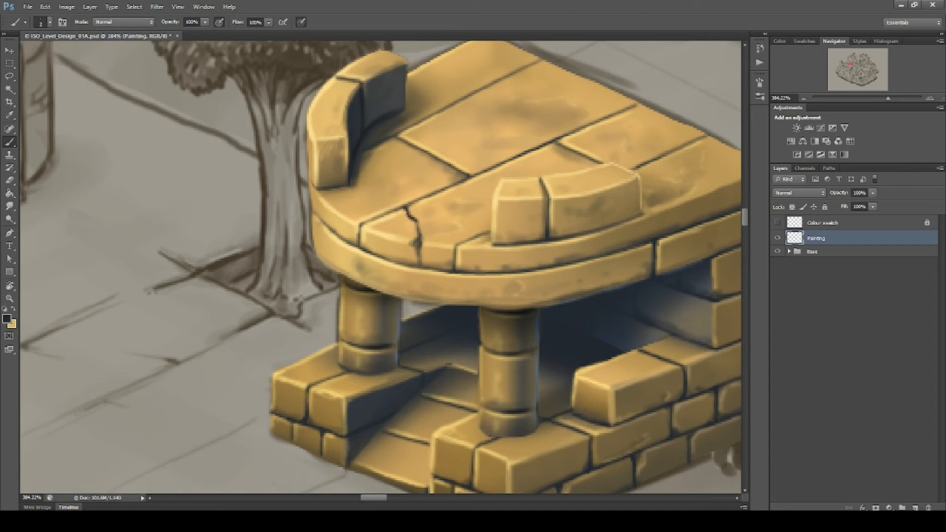
Paint a dark branching crack running up from the lower edge of the curved roof rim
drag(561, 349, 517, 337)
mouse_move(502, 296)
mouse_down()
mouse_move(539, 261)
mouse_move(544, 269)
mouse_move(503, 293)
mouse_move(544, 254)
mouse_up()
drag(626, 355, 556, 296)
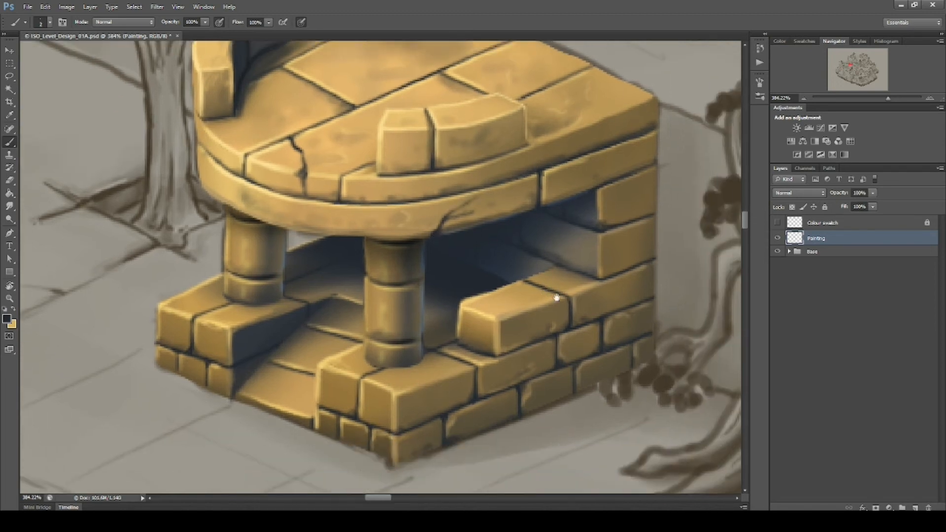
drag(473, 193, 442, 222)
drag(477, 250, 502, 245)
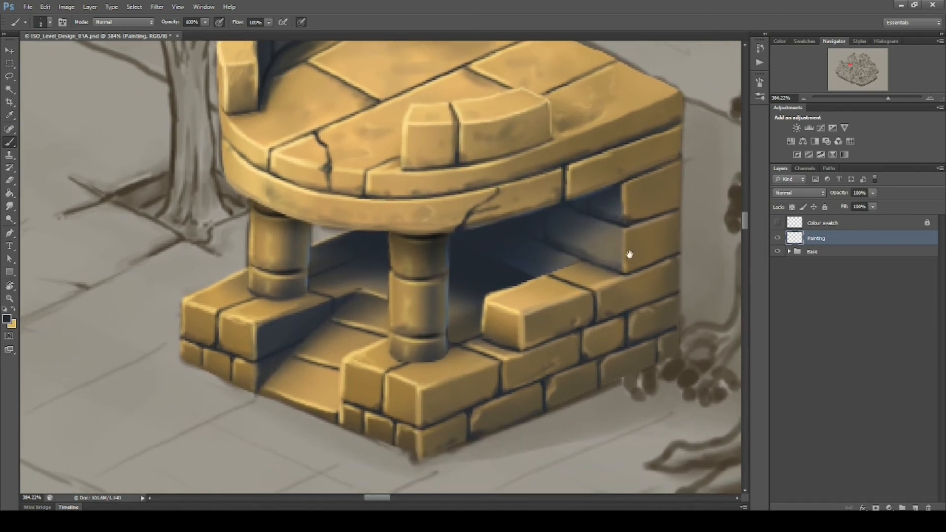
Paint a darker chipped patch on the upper edge of the front corner block using sampled brown tones
drag(629, 255, 604, 208)
mouse_move(439, 359)
mouse_down()
mouse_move(464, 359)
mouse_move(415, 340)
mouse_move(418, 350)
mouse_move(435, 335)
mouse_move(420, 359)
mouse_move(422, 336)
mouse_up()
alt+click(444, 352)
key(bracketright)
key(bracketright)
key(bracketright)
alt+click(414, 342)
alt+click(352, 310)
Outline the corner block's chip with fine light highlights and refine its shading with sampled tones
key(bracketleft)
key(bracketleft)
key(bracketleft)
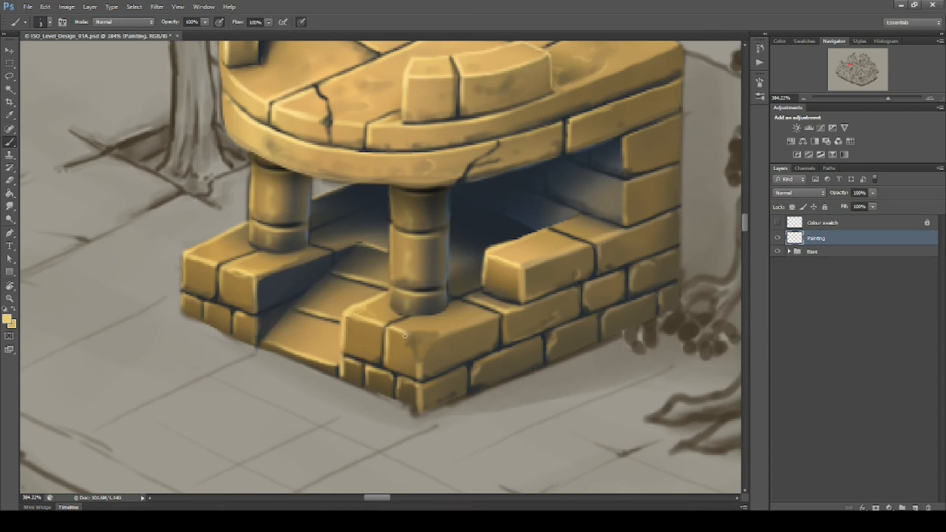
mouse_move(409, 350)
mouse_down()
mouse_move(418, 365)
mouse_move(422, 332)
mouse_up()
alt+click(421, 374)
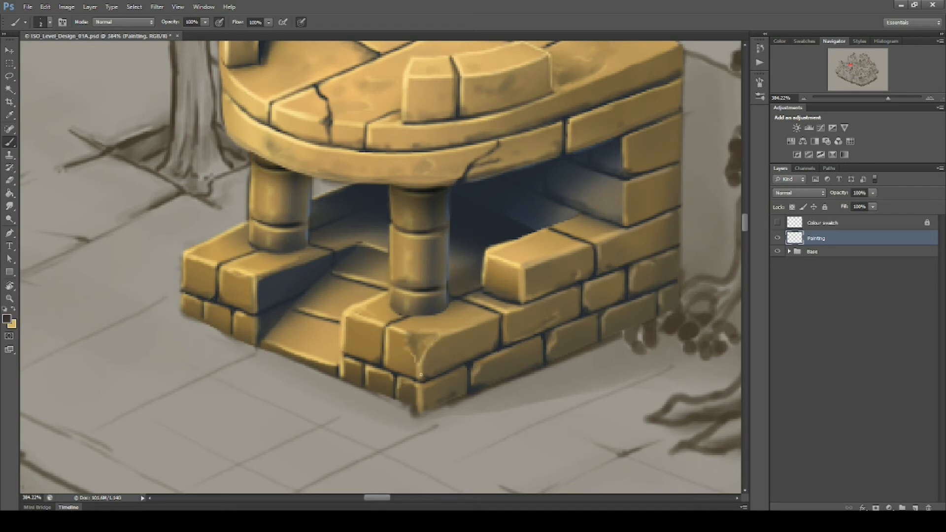
alt+click(411, 334)
alt+click(397, 326)
mouse_move(425, 353)
mouse_down()
mouse_move(449, 336)
mouse_move(427, 340)
mouse_up()
Sample light and dark stone tones and add small chips to the bricks beside the front corner block
mouse_move(481, 324)
mouse_down()
mouse_move(437, 341)
mouse_move(479, 326)
mouse_up()
alt+click(456, 339)
alt+click(478, 321)
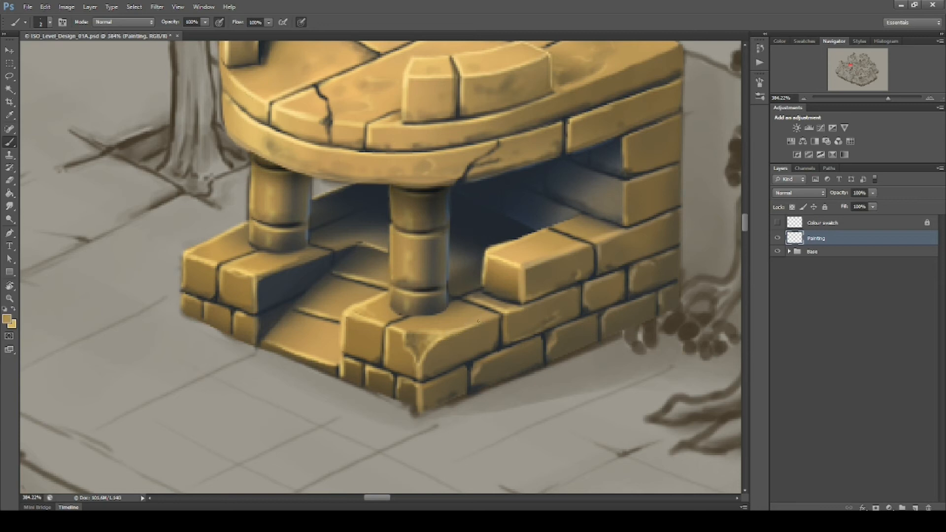
alt+click(436, 347)
drag(501, 368, 570, 368)
alt+click(454, 358)
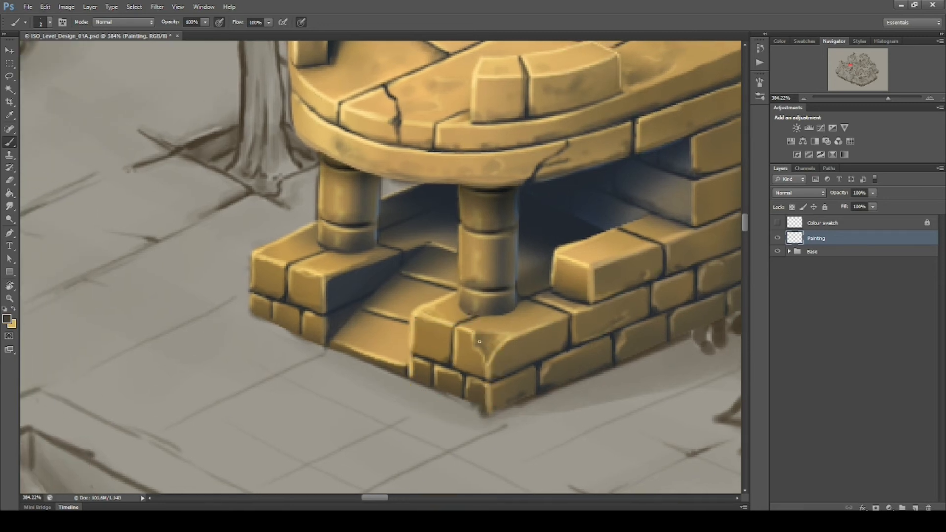
Paint a dark forked crack splitting the base block just behind the front corner block
mouse_move(544, 308)
mouse_down()
mouse_move(530, 314)
mouse_move(573, 353)
mouse_up()
mouse_move(540, 309)
mouse_down()
mouse_move(532, 317)
mouse_move(543, 358)
mouse_up()
alt+click(545, 198)
drag(537, 323, 543, 332)
drag(522, 395, 579, 422)
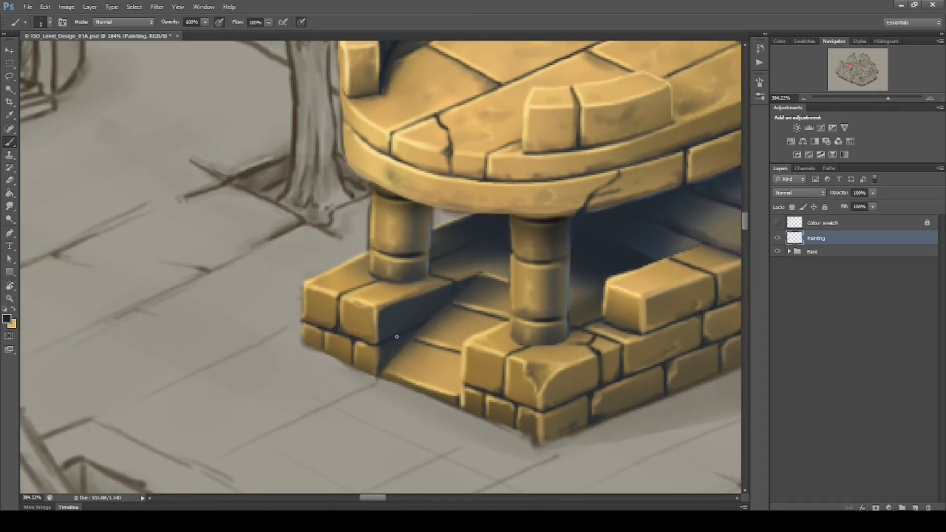
Paint a vertical crack through the side wall brick next to the window opening
mouse_move(732, 344)
mouse_down()
mouse_move(634, 374)
mouse_move(513, 388)
mouse_up()
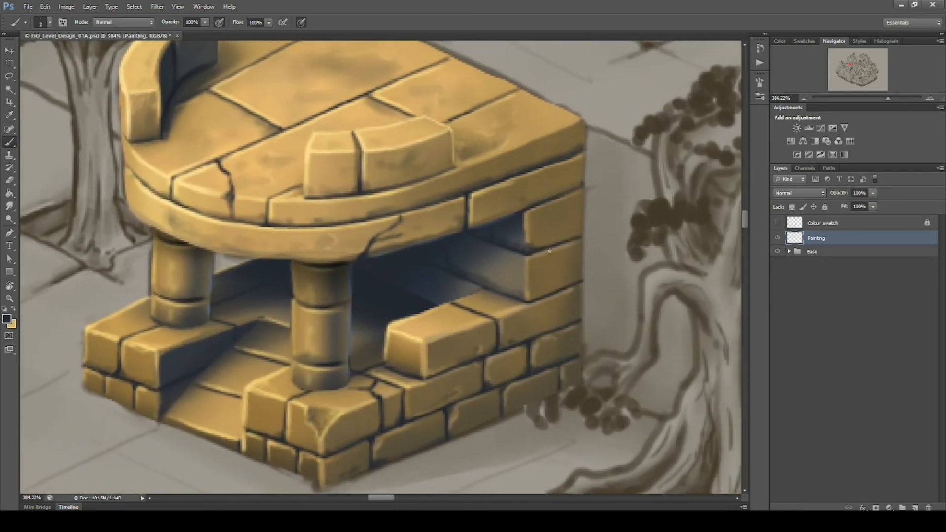
mouse_move(549, 252)
mouse_down()
mouse_move(541, 293)
mouse_move(558, 289)
mouse_up()
drag(576, 216, 601, 340)
Paint dark branching cracks across the large middle roof slab
drag(520, 229, 629, 263)
mouse_move(369, 261)
mouse_down()
mouse_move(453, 255)
mouse_move(468, 266)
mouse_move(476, 247)
mouse_move(518, 240)
mouse_up()
drag(442, 262, 457, 254)
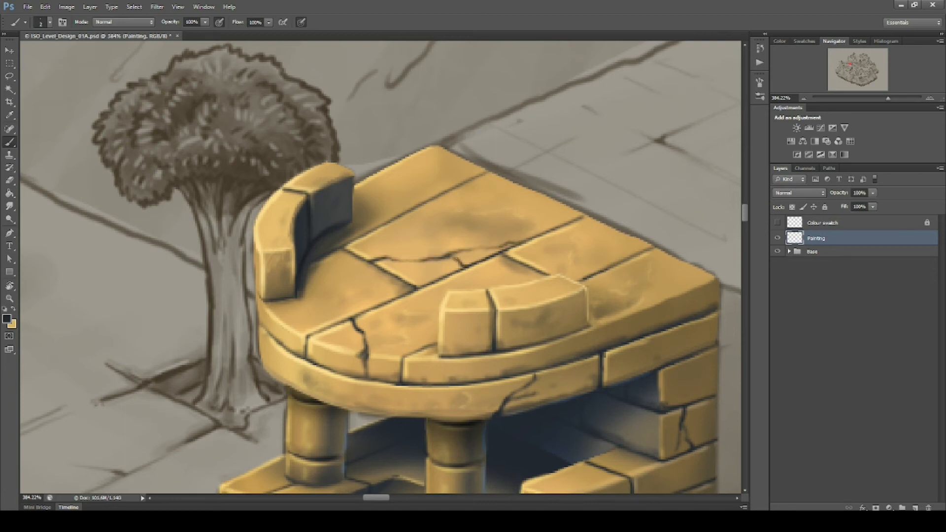
drag(378, 230, 421, 262)
drag(535, 285, 545, 297)
mouse_move(413, 228)
mouse_down()
mouse_move(404, 265)
mouse_move(367, 255)
mouse_move(394, 246)
mouse_up()
Sample a light gold and highlight the edges of the cracks on the roof slabs
alt+click(324, 351)
drag(394, 275, 411, 278)
mouse_move(470, 269)
mouse_down()
mouse_move(477, 274)
mouse_move(461, 265)
mouse_up()
mouse_move(406, 250)
mouse_down()
mouse_move(420, 271)
mouse_move(395, 262)
mouse_up()
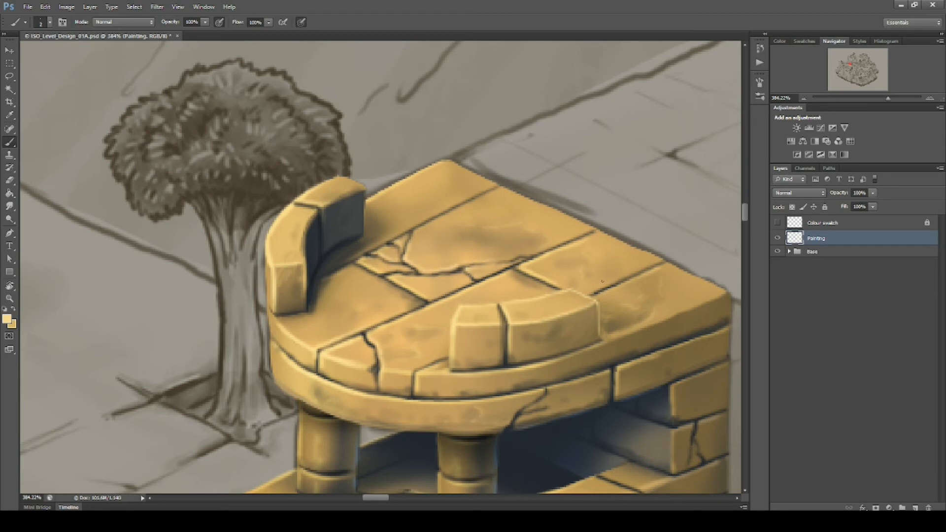
scroll(602, 281, down, 3)
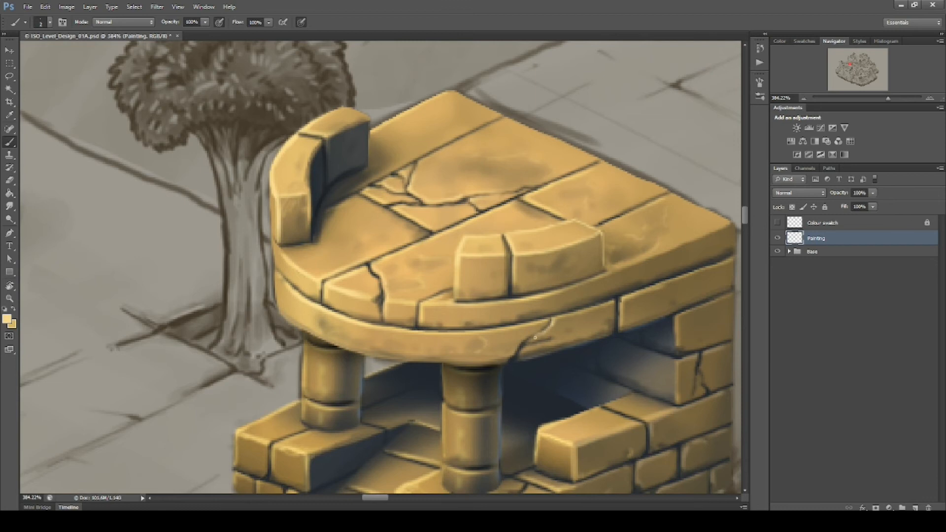
Add gold highlights along the cracks in the curved rim and the side wall brick
drag(635, 339, 528, 248)
alt+click(478, 348)
drag(596, 266, 607, 296)
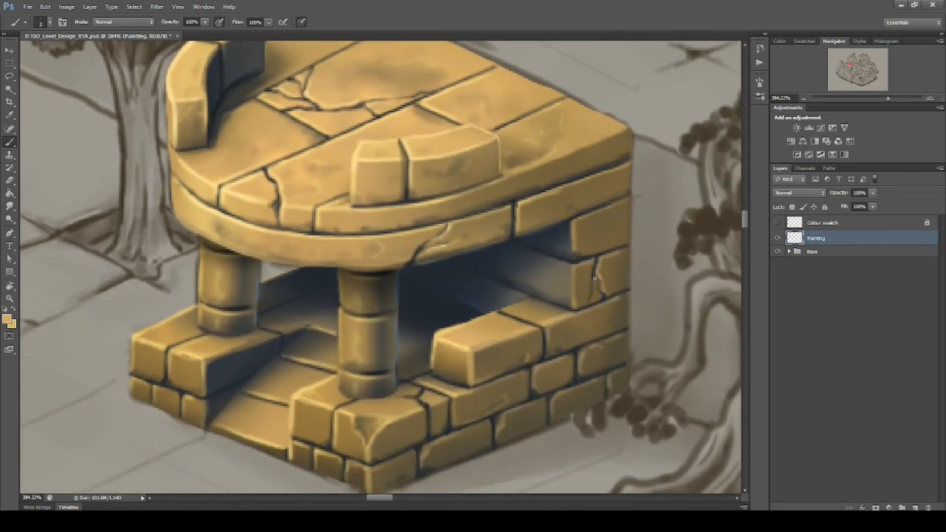
Sample a light gold and highlight the crack edges on the split base block beside the front column
drag(562, 384, 613, 310)
alt+click(487, 268)
alt+click(486, 314)
mouse_move(474, 329)
mouse_down()
mouse_move(482, 335)
mouse_move(454, 324)
mouse_move(483, 349)
mouse_move(482, 362)
mouse_move(475, 353)
mouse_up()
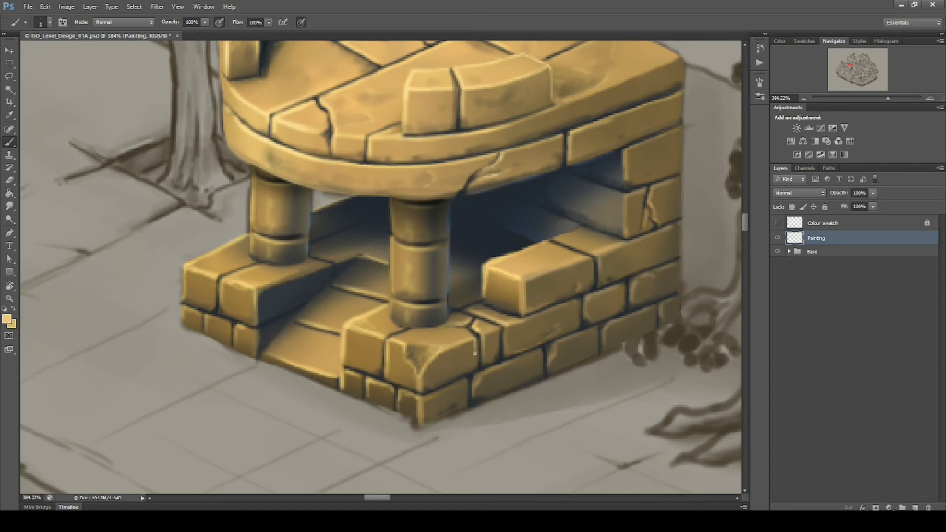
scroll(553, 383, down, 3)
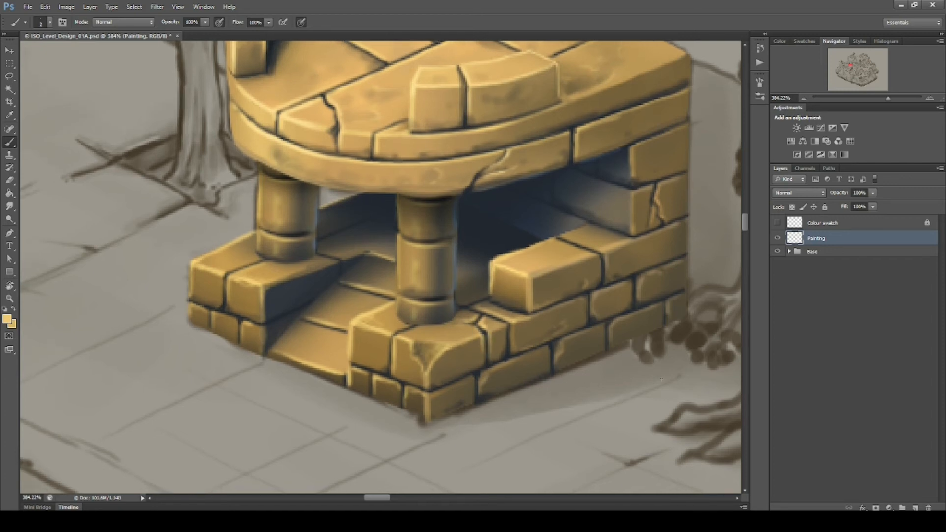
Sample a dark tone and paint cracks on both columns
drag(453, 292, 476, 336)
alt+click(415, 297)
mouse_move(379, 300)
mouse_down()
mouse_move(417, 289)
mouse_move(375, 286)
mouse_up()
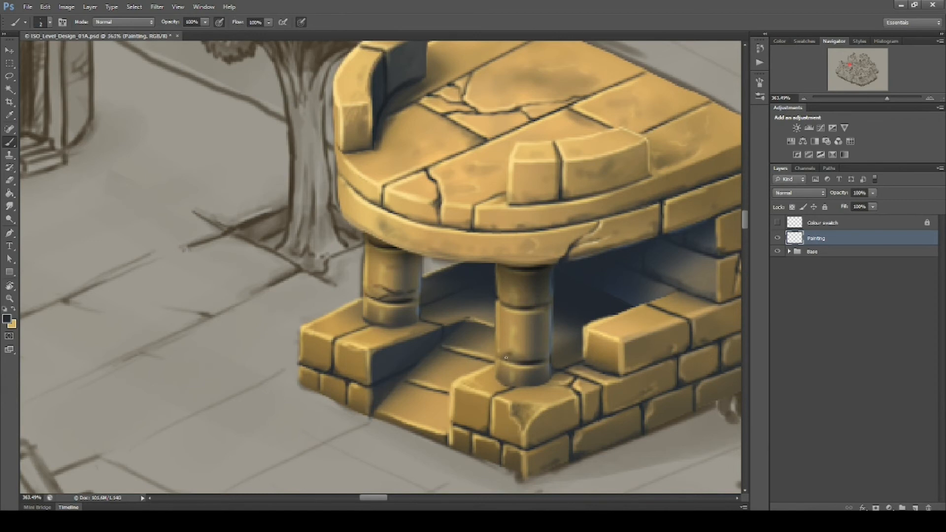
mouse_move(508, 348)
mouse_down()
mouse_move(502, 361)
mouse_move(506, 349)
mouse_up()
Add light highlights along the column cracks and refine their dark lines
alt+click(535, 335)
alt+click(485, 273)
key(x)
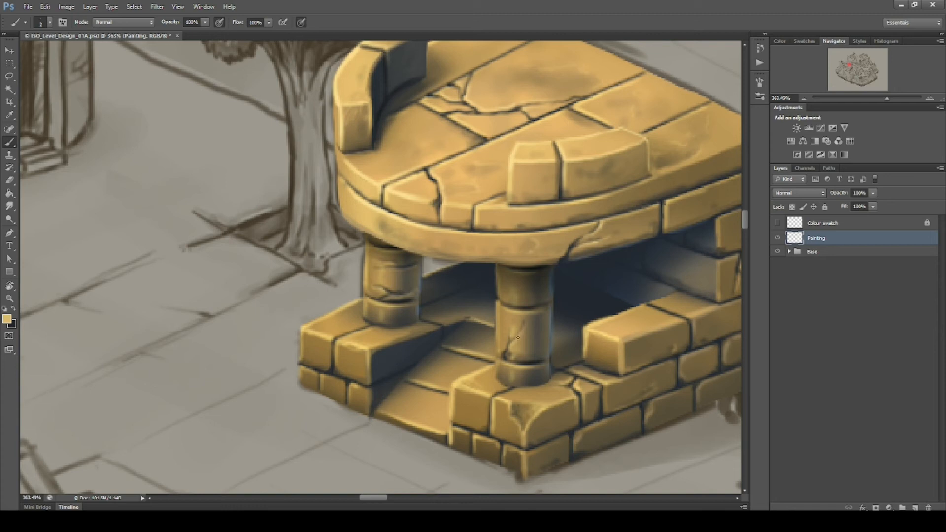
key(x)
drag(521, 329, 514, 337)
Add small dark and light weathering marks to the raised block beside the entrance
drag(577, 387, 516, 376)
scroll(575, 368, down, 2)
drag(629, 395, 609, 399)
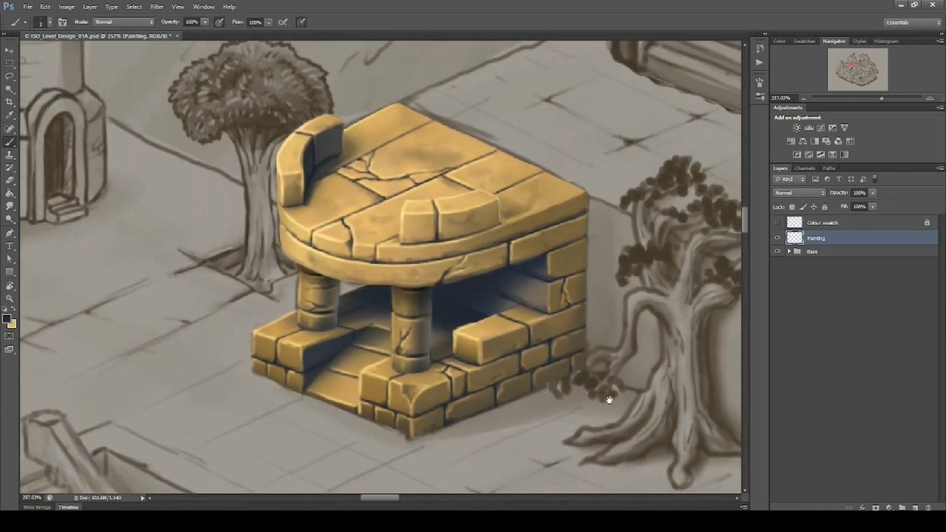
scroll(561, 276, down, 2)
key(x)
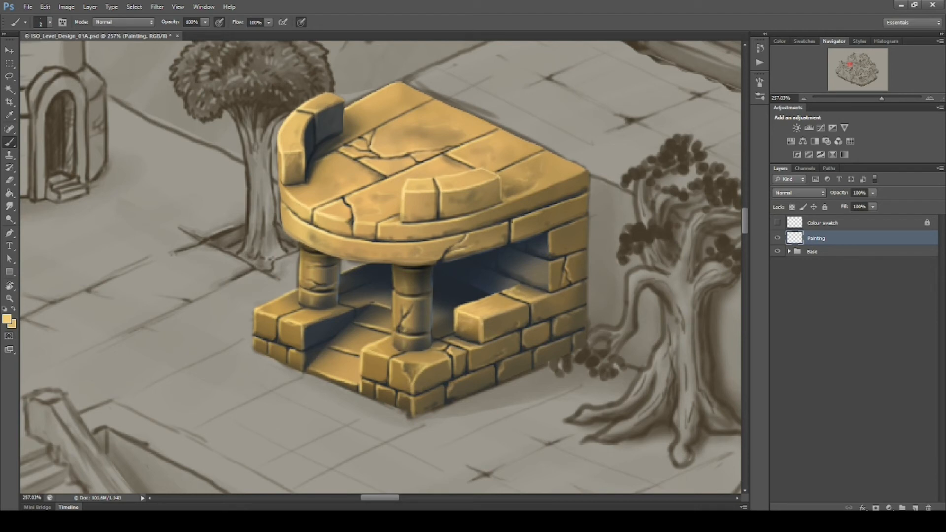
drag(412, 344, 450, 329)
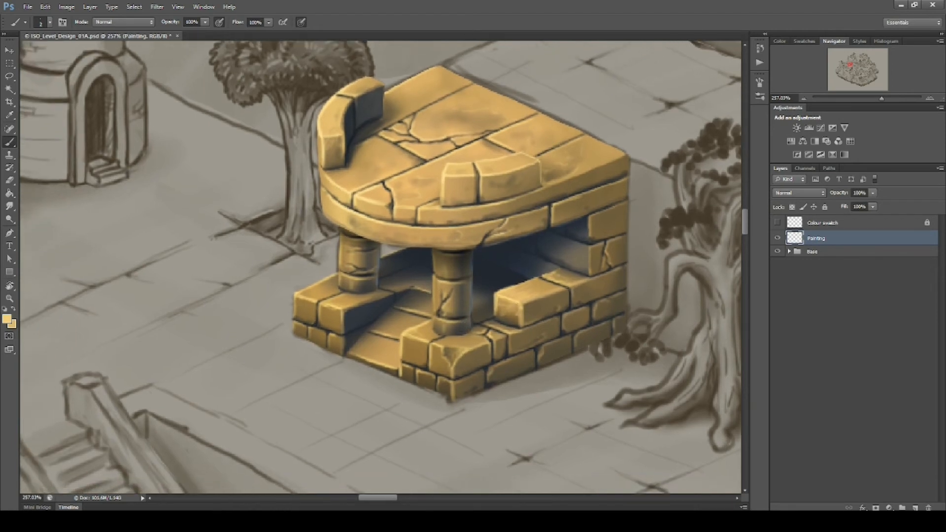
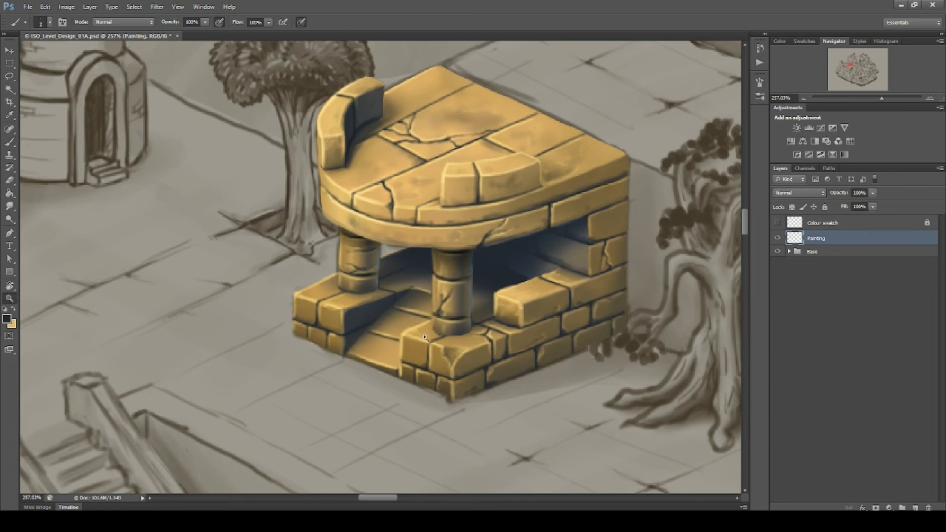
Sample a gold tone and brush subtle colour variation over the faces of the front base blocks
drag(443, 344, 467, 345)
alt+click(471, 349)
drag(394, 340, 409, 352)
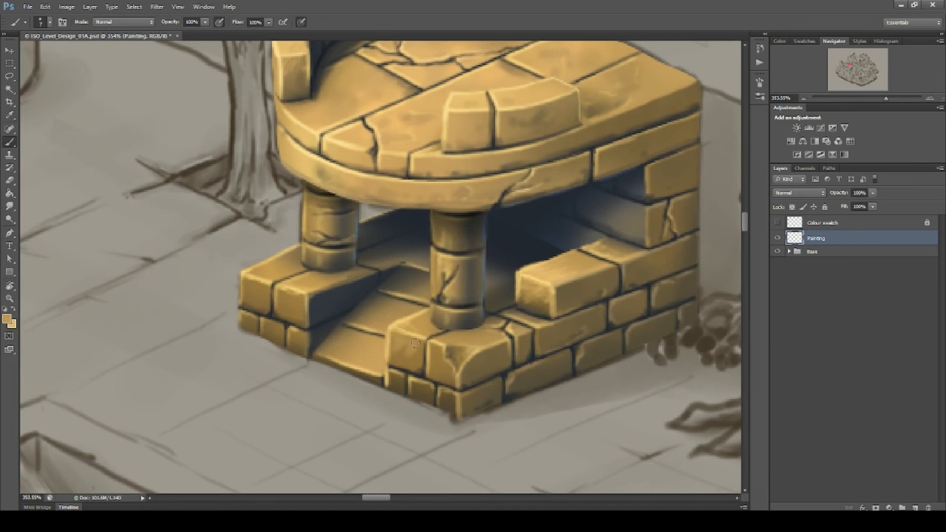
mouse_move(419, 348)
mouse_down()
mouse_move(429, 379)
mouse_move(417, 388)
mouse_move(444, 399)
mouse_up()
drag(295, 334, 301, 343)
mouse_move(285, 294)
mouse_down()
mouse_move(245, 277)
mouse_move(266, 298)
mouse_move(257, 298)
mouse_move(255, 322)
mouse_up()
drag(267, 324, 277, 330)
drag(528, 305, 461, 352)
mouse_move(615, 376)
mouse_down()
mouse_move(601, 370)
mouse_move(600, 389)
mouse_up()
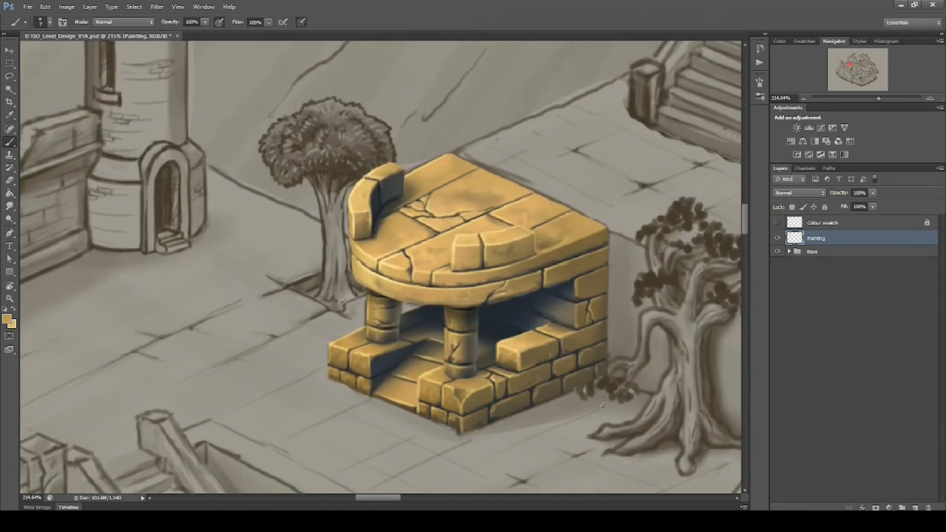
Sample nearby tones and retouch the stone around the raised block and shaded entrance
drag(554, 360, 603, 267)
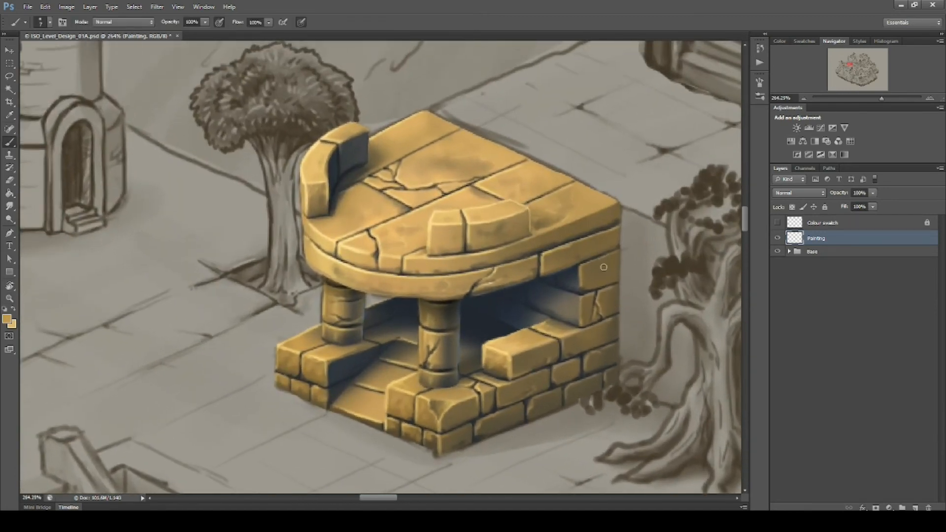
alt+click(522, 319)
drag(479, 326, 531, 307)
alt+click(423, 316)
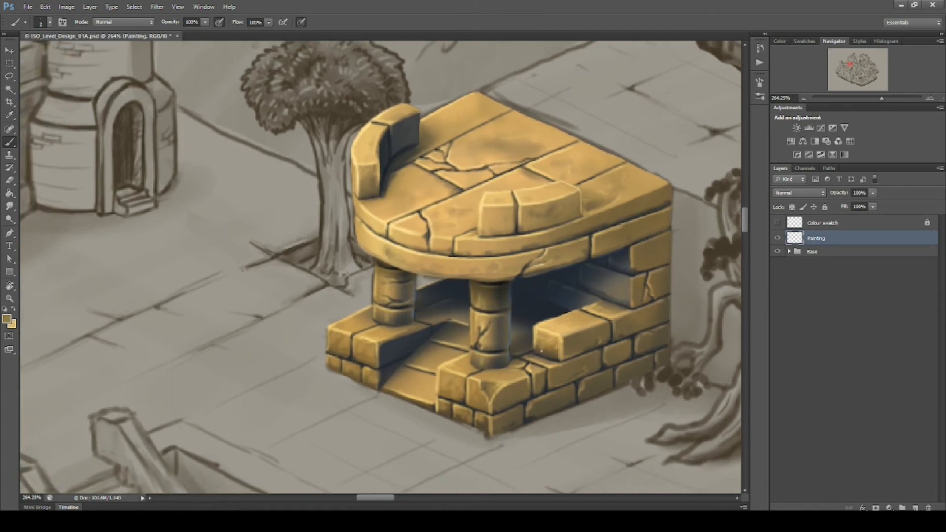
Set the foreground colour to dark blue-grey #1a1e25 and paint fine stone seams across the shadowed interior walls and floor
key(x)
key(x)
key(x)
key(x)
click(7, 319)
click(654, 422)
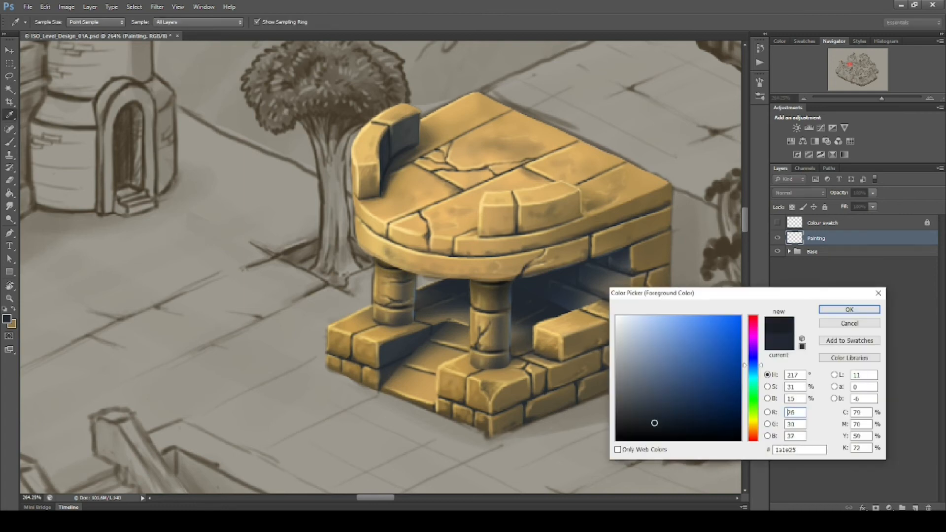
click(849, 311)
key(x)
alt+click(563, 284)
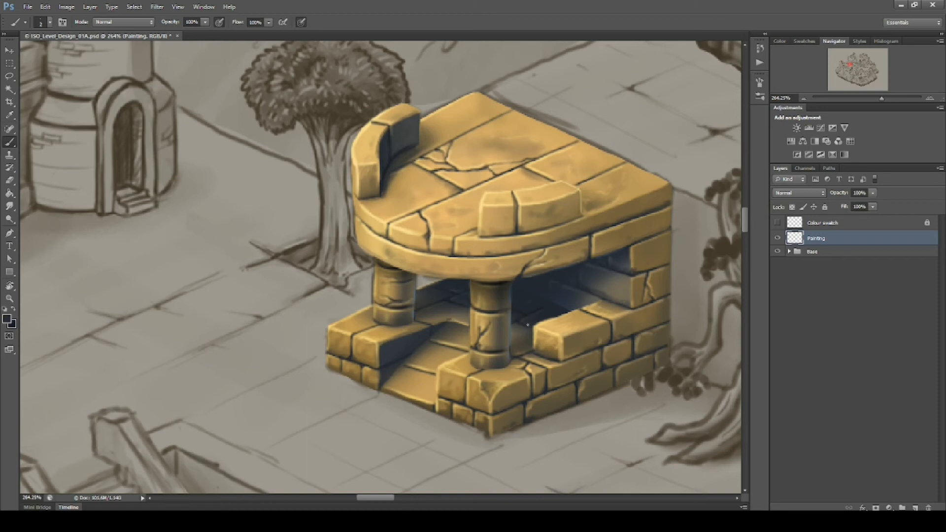
alt+click(611, 283)
key(x)
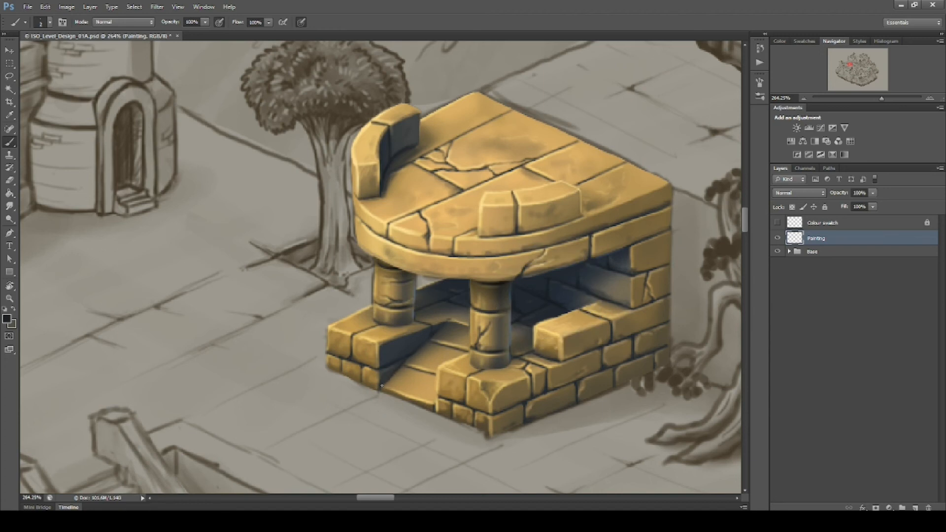
drag(659, 396, 568, 403)
drag(650, 393, 644, 414)
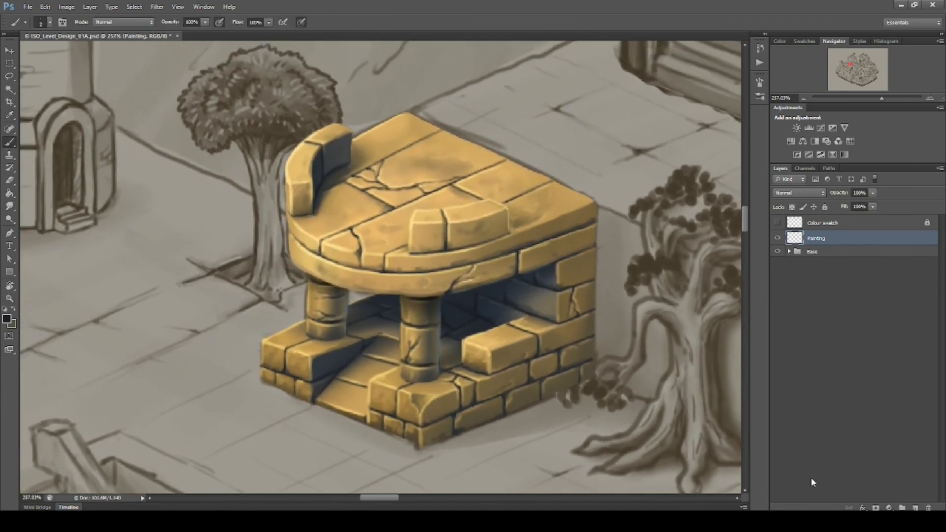
Create a new layer above the Painting layer and choose the speckled 36 px texture brush preset
key(ctrl+shift+n)
click(557, 169)
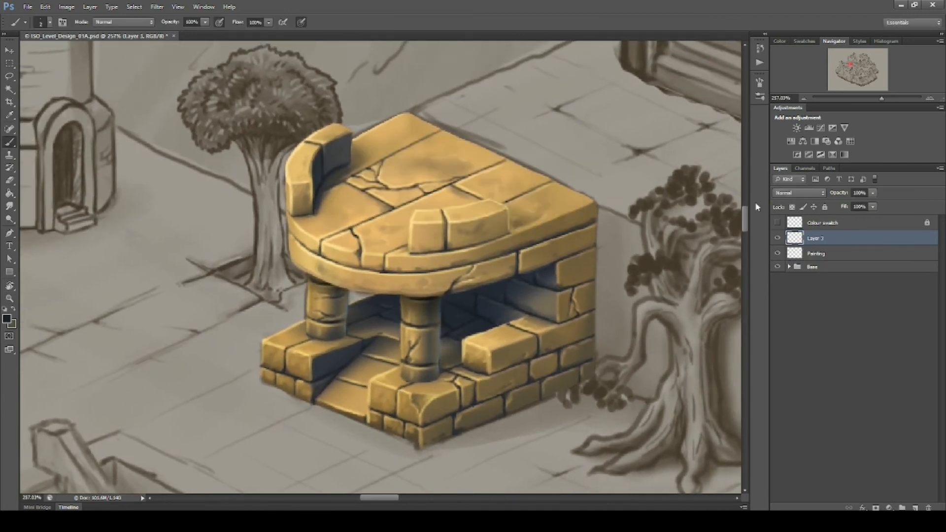
click(759, 96)
click(760, 82)
drag(748, 129, 746, 251)
click(618, 194)
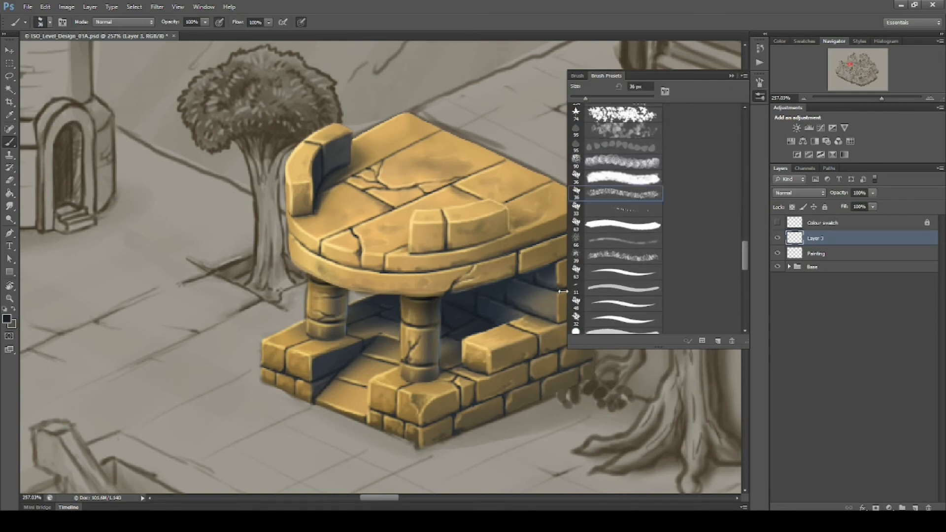
Speckle sampled dark tone along the building's ground edges, brick walls, curved roof rim and front base blocks
click(468, 406)
alt+click(492, 293)
mouse_move(510, 421)
mouse_down()
mouse_move(460, 436)
mouse_move(530, 376)
mouse_move(535, 405)
mouse_up()
drag(460, 440, 422, 440)
mouse_move(584, 391)
mouse_down()
mouse_move(590, 361)
mouse_move(562, 327)
mouse_up()
mouse_move(601, 243)
mouse_down()
mouse_move(659, 221)
mouse_move(604, 207)
mouse_up()
drag(485, 242, 445, 258)
drag(389, 251, 359, 233)
drag(375, 348, 387, 336)
mouse_move(320, 354)
mouse_down()
mouse_move(442, 407)
mouse_move(482, 405)
mouse_up()
drag(434, 361, 463, 391)
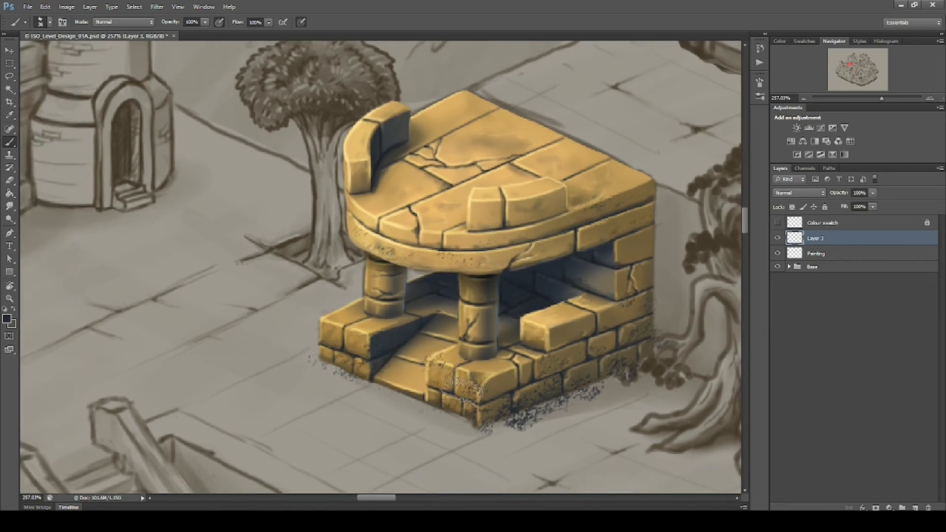
Add dark speckles to the front column, the raised curved parapet and the roof slabs
drag(489, 306, 469, 322)
drag(397, 129, 387, 142)
drag(493, 118, 456, 123)
drag(518, 152, 497, 170)
drag(620, 202, 608, 212)
mouse_move(443, 231)
mouse_down()
mouse_move(393, 181)
mouse_move(387, 189)
mouse_up()
mouse_move(463, 117)
mouse_down()
mouse_move(483, 103)
mouse_move(547, 132)
mouse_up()
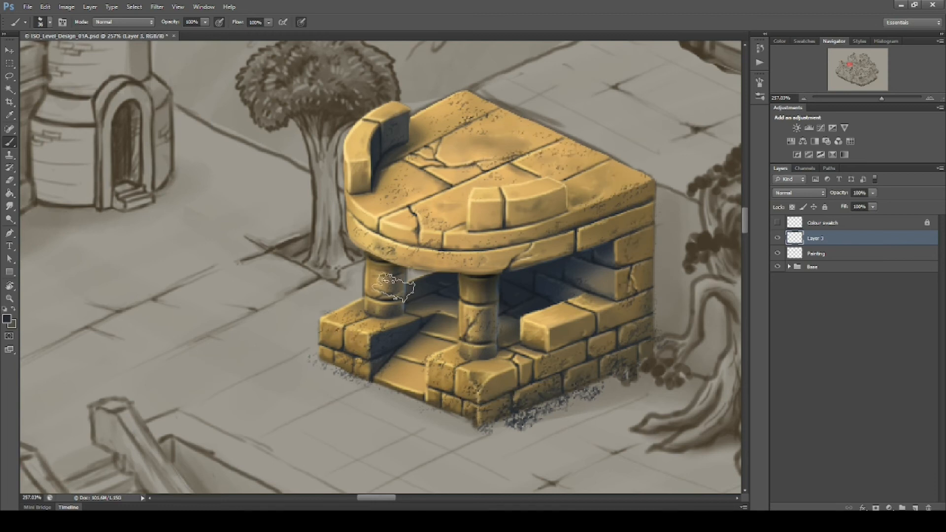
Speckle sampled gold tones over the stonework and change the foreground colour to a muted orange-brown
alt+click(486, 149)
alt+click(467, 162)
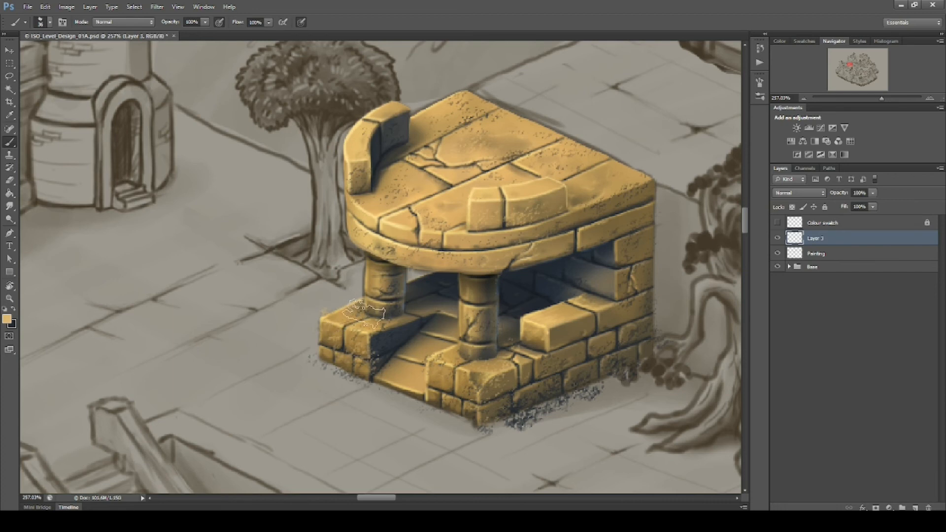
alt+click(623, 315)
key(n)
click(669, 361)
click(753, 430)
click(682, 349)
click(837, 310)
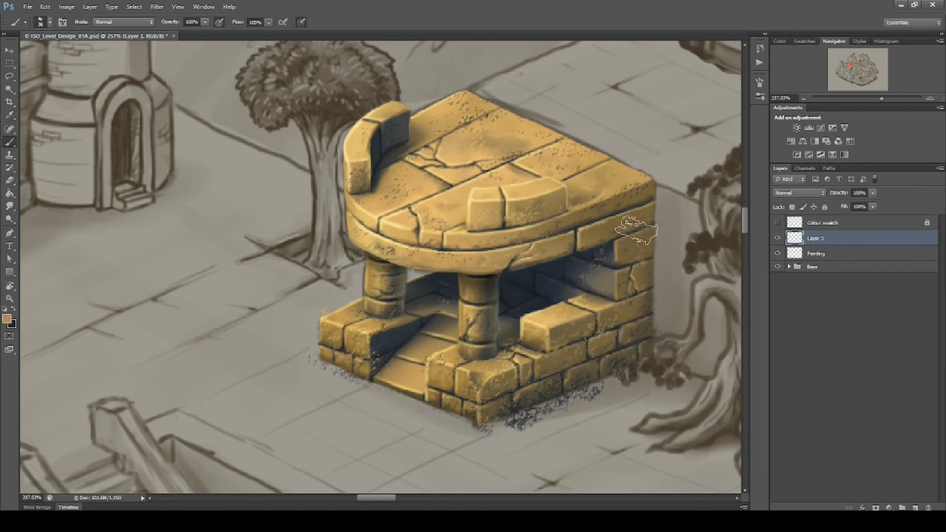
Set the foreground colour to light orange #fcab6f and speckle it over the columns, base blocks and brick wall
key(n)
click(667, 327)
click(754, 429)
click(685, 318)
click(754, 432)
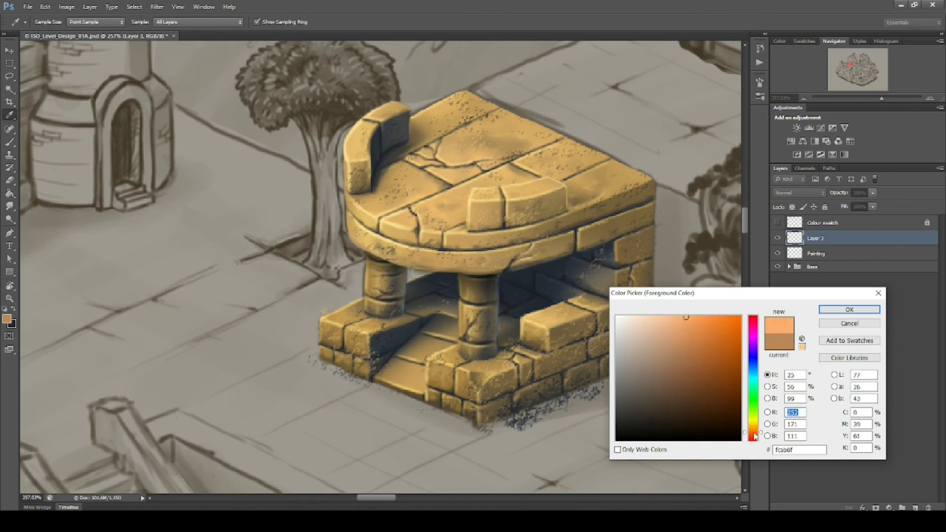
click(849, 310)
mouse_move(375, 264)
mouse_down()
mouse_move(393, 288)
mouse_move(377, 301)
mouse_up()
drag(478, 347, 496, 291)
drag(447, 410, 461, 419)
drag(334, 335, 367, 361)
drag(579, 340, 622, 335)
drag(584, 383, 596, 378)
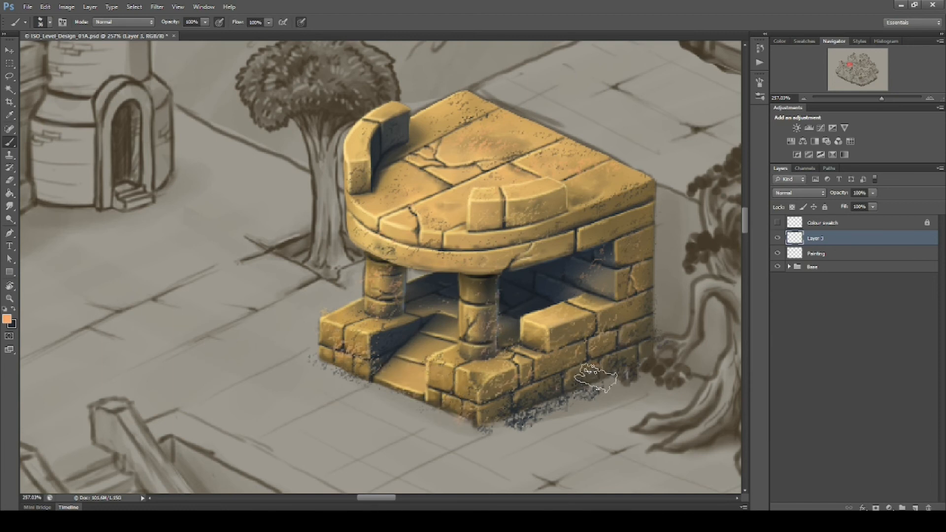
Set the foreground colour to a medium blue and speckle it over the side wall bricks and curved roof rim
key(n)
drag(753, 427, 753, 369)
drag(676, 365, 691, 354)
click(845, 310)
drag(554, 331, 569, 324)
drag(603, 370, 579, 359)
mouse_move(637, 295)
mouse_down()
mouse_move(631, 302)
mouse_move(642, 296)
mouse_up()
mouse_move(519, 236)
mouse_down()
mouse_move(409, 261)
mouse_move(480, 267)
mouse_up()
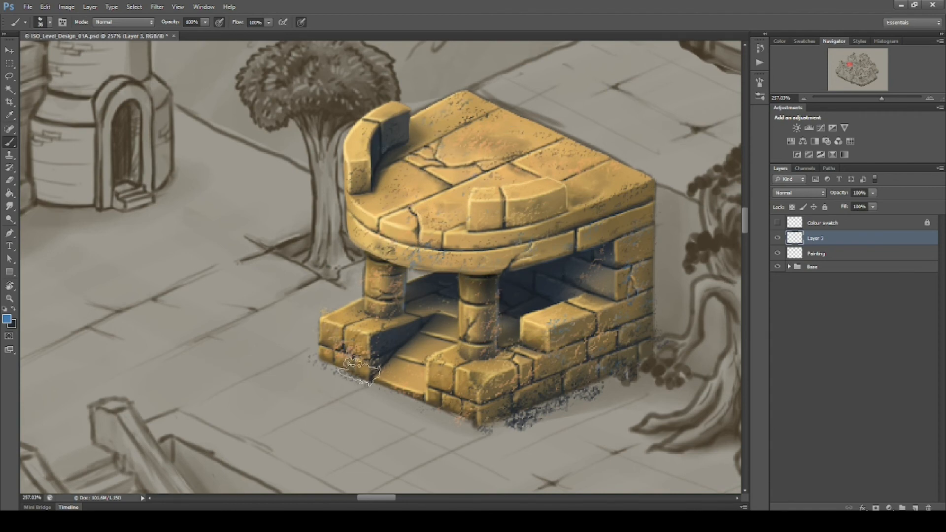
Set the foreground colour to dark navy #092139 and speckle it over the shaded stone and the raised parapet's outer edge
click(7, 319)
click(709, 413)
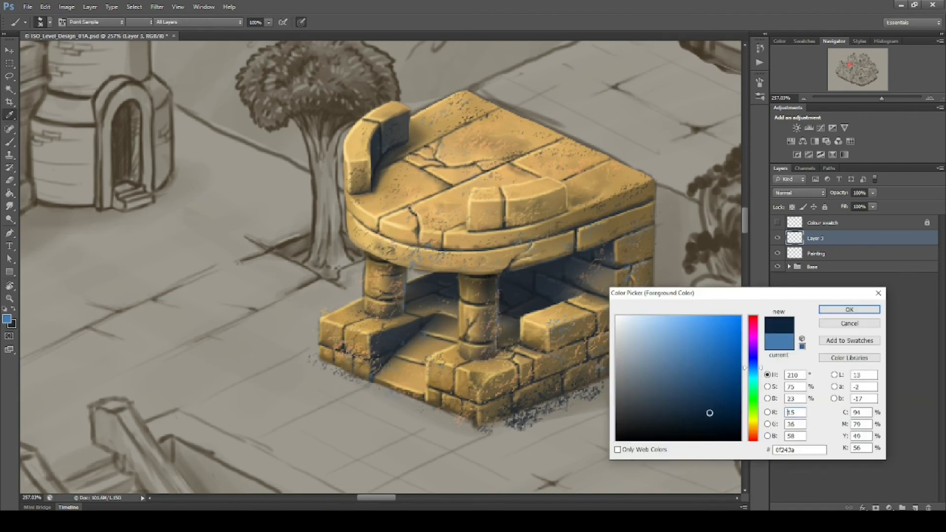
key(Return)
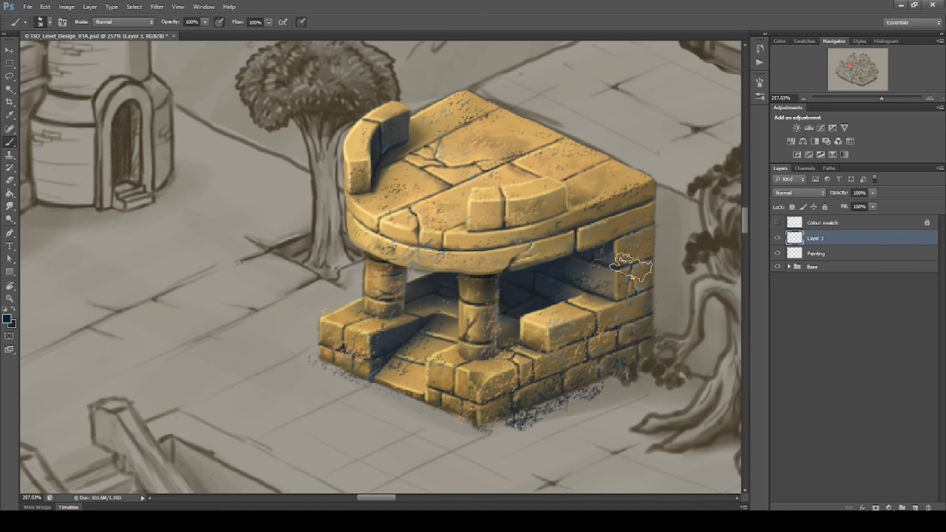
drag(357, 229, 358, 131)
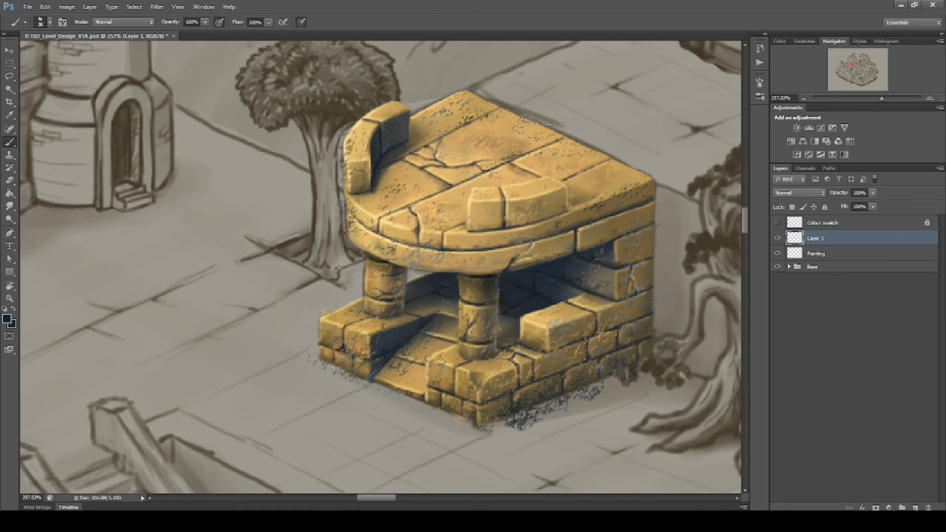
Set the foreground colour to pale olive green #acb47e and speckle it lightly over the curved roof rim
key(n)
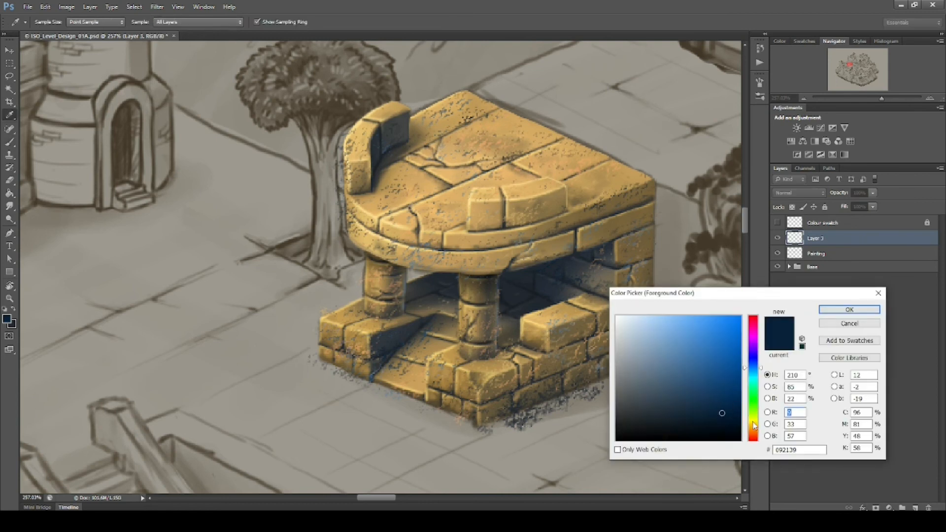
click(753, 411)
click(640, 339)
click(753, 416)
click(653, 352)
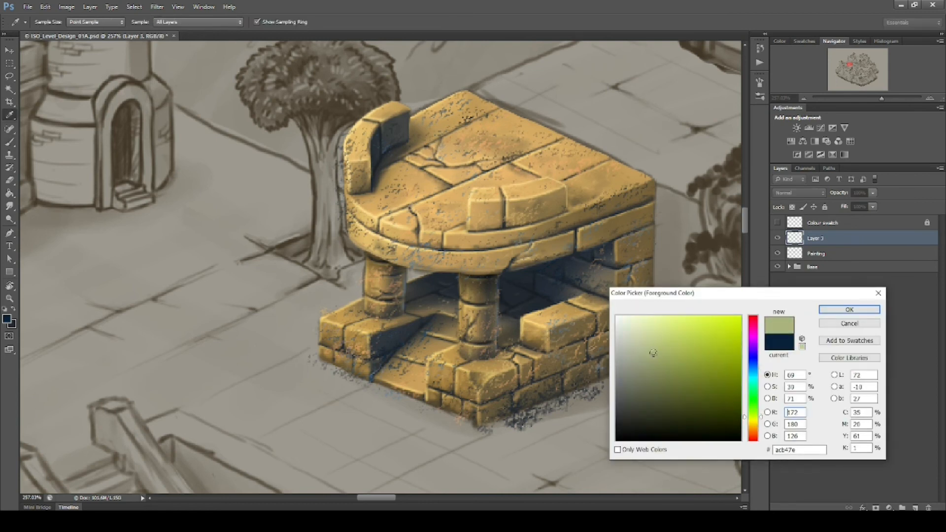
click(849, 309)
key(b)
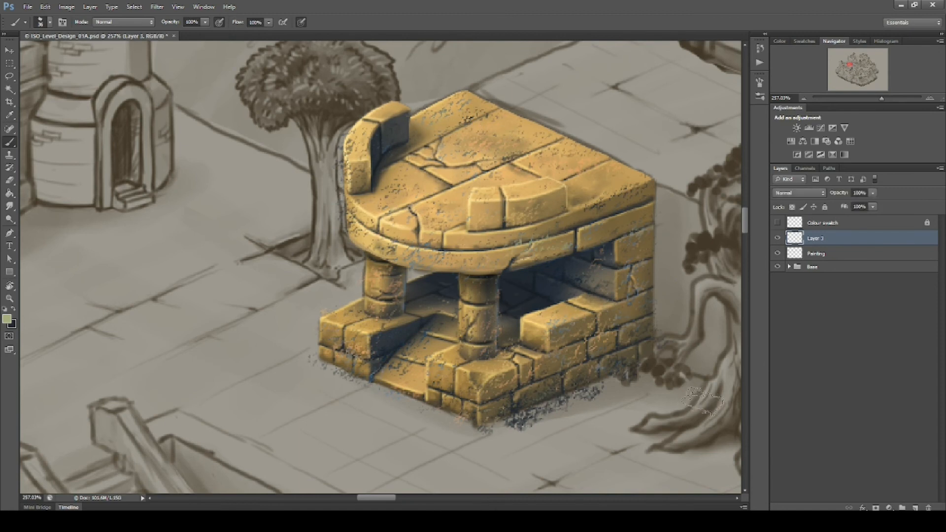
Mask Layer 3 with the Painting layer's outline and display the mask on its own
ctrl+click(795, 255)
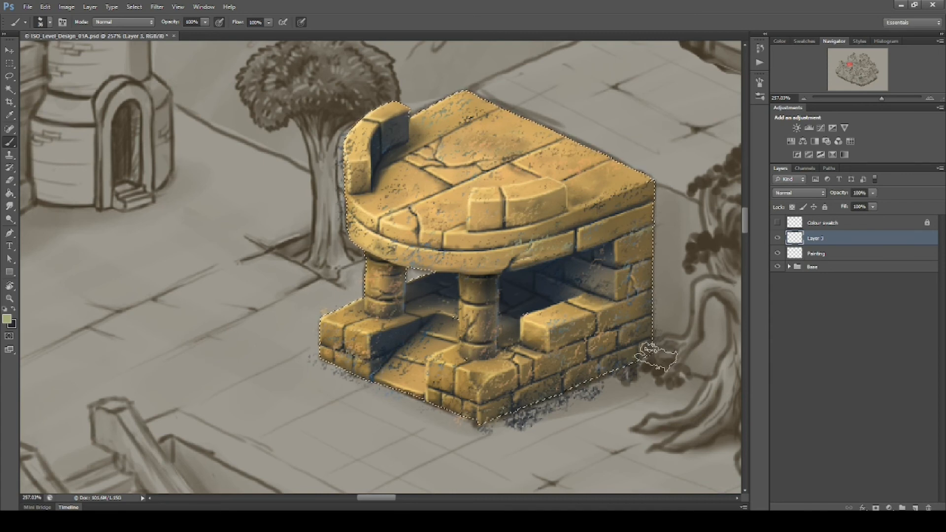
click(875, 508)
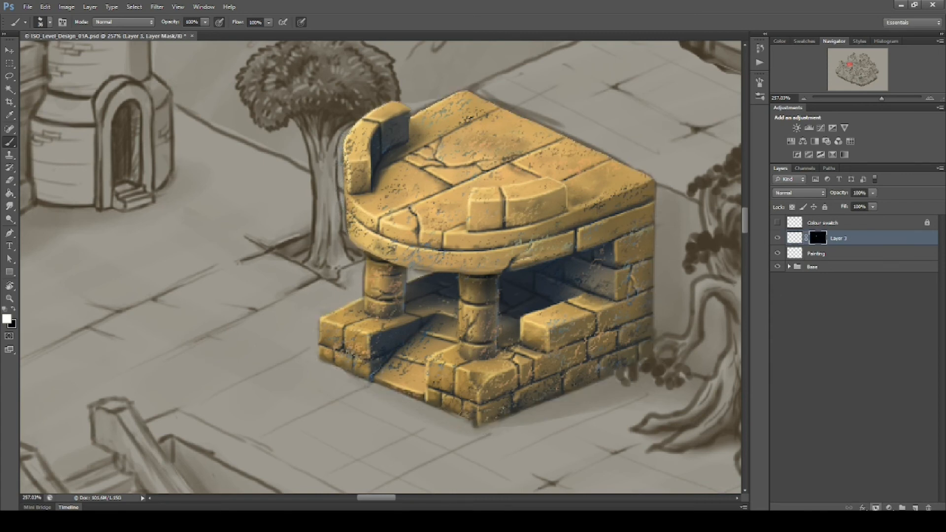
alt+click(817, 238)
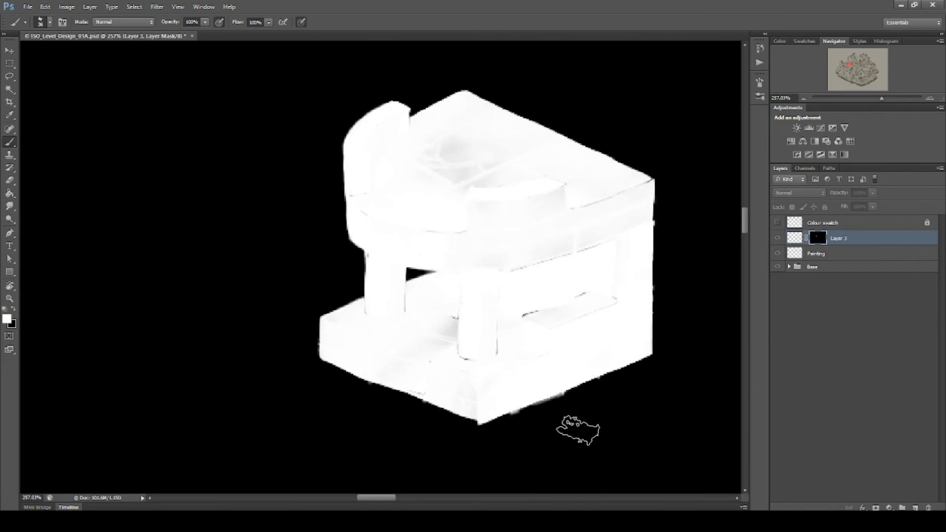
Erase the grey lines and patches inside the mask's building silhouette to solid white, and return to the painting view
key(e)
key(x)
key(bracketright)
key(bracketright)
key(bracketright)
mouse_move(493, 287)
mouse_down()
mouse_move(447, 326)
mouse_move(406, 320)
mouse_move(410, 304)
mouse_move(374, 317)
mouse_move(439, 359)
mouse_move(415, 377)
mouse_move(612, 298)
mouse_move(565, 247)
mouse_move(368, 201)
mouse_move(382, 152)
mouse_move(410, 136)
mouse_move(402, 182)
mouse_move(464, 216)
mouse_move(581, 221)
mouse_move(467, 253)
mouse_move(464, 272)
mouse_move(634, 192)
mouse_move(623, 233)
mouse_move(582, 247)
mouse_move(574, 329)
mouse_move(491, 383)
mouse_move(381, 358)
mouse_up()
key(bracketleft)
key(bracketleft)
key(bracketleft)
key(bracketleft)
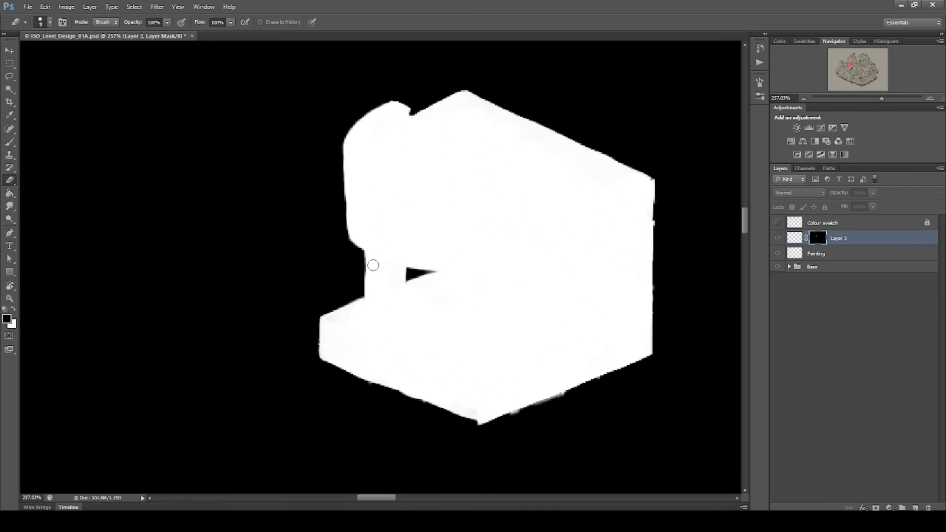
key(x)
alt+click(818, 238)
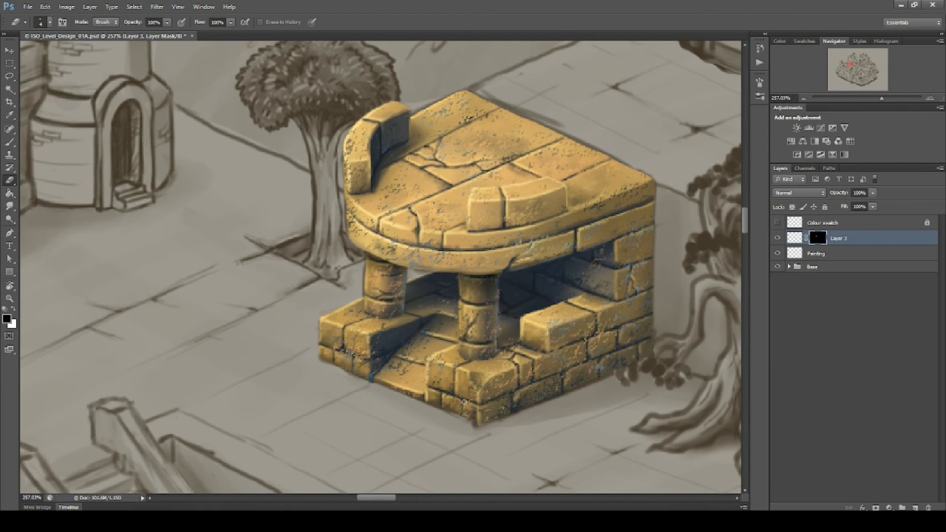
Choose the soft tapered brush preset and set its Shape Dynamics minimum diameter to 35%
key(b)
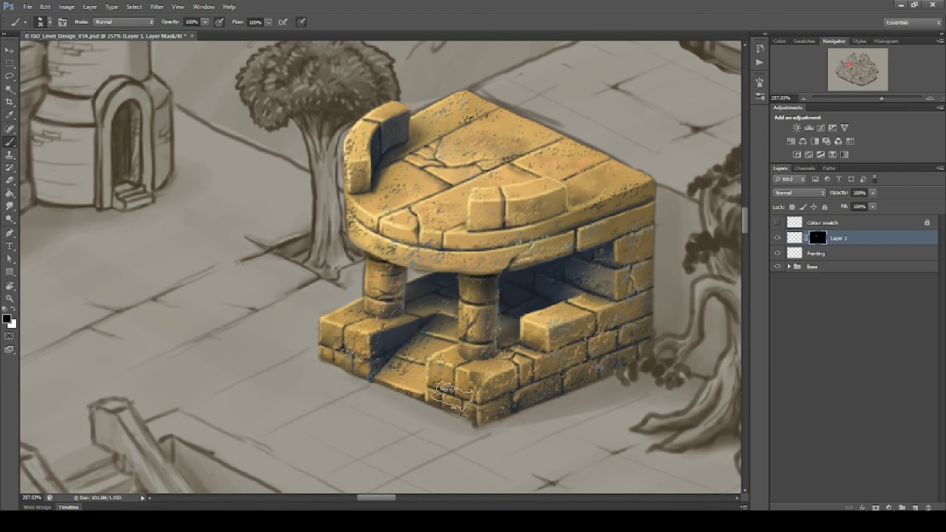
click(759, 82)
drag(744, 256, 745, 118)
click(759, 82)
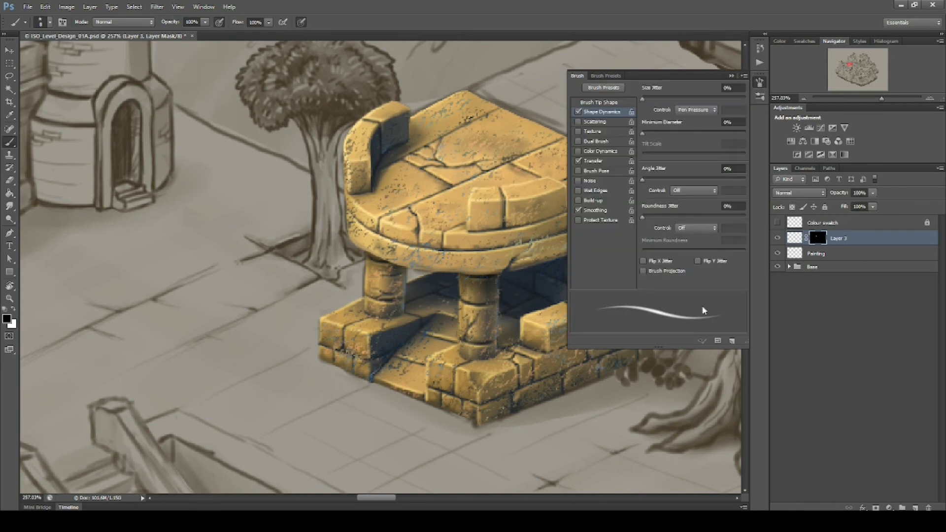
click(598, 102)
click(601, 112)
drag(643, 133, 677, 136)
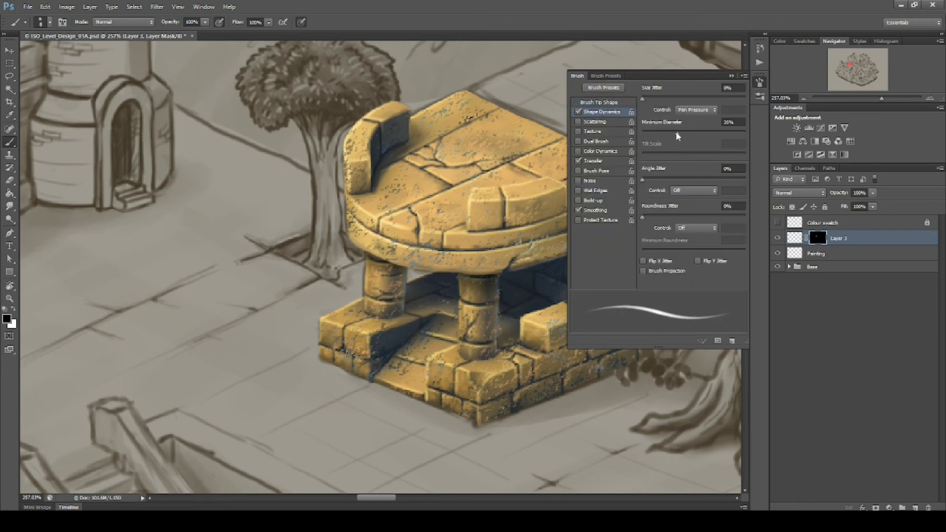
Paint black on Layer 3's mask to thin the speckles over seams, edges and block faces, and inspect the mask
drag(434, 388, 459, 396)
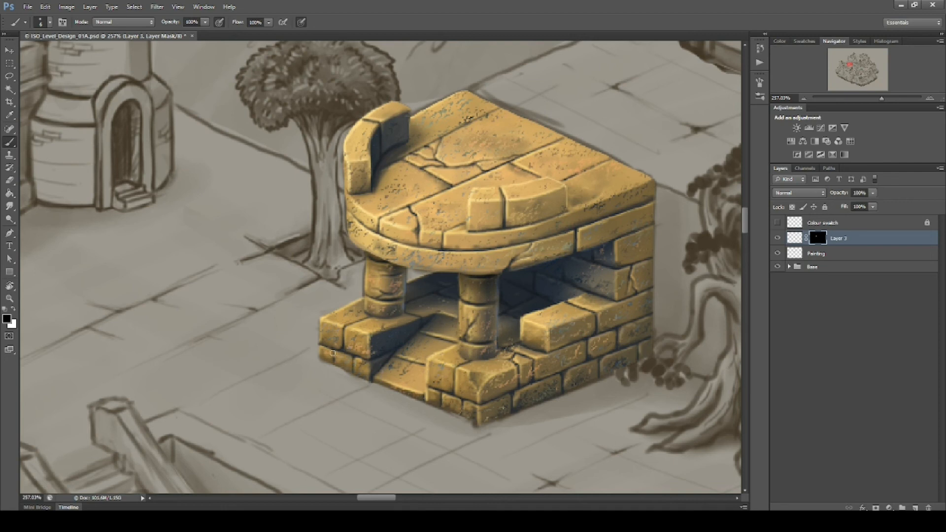
alt+click(817, 238)
alt+click(817, 238)
Try the Overlay, Normal and Darken blend modes on Layer 3, comparing the painting with the layer hidden and shown
click(810, 192)
click(788, 322)
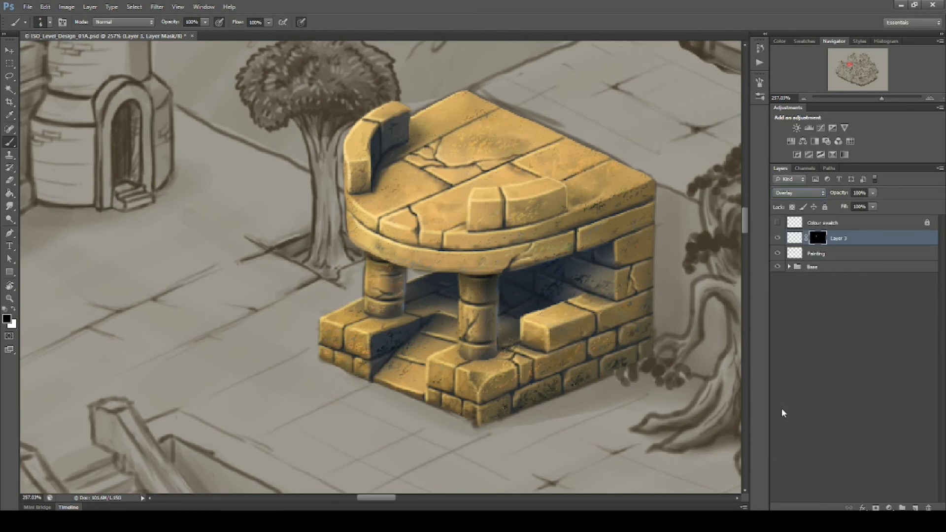
key(Up)
key(Up)
key(Up)
key(Up)
key(Up)
key(Up)
key(Up)
key(Up)
key(Up)
key(Up)
key(Up)
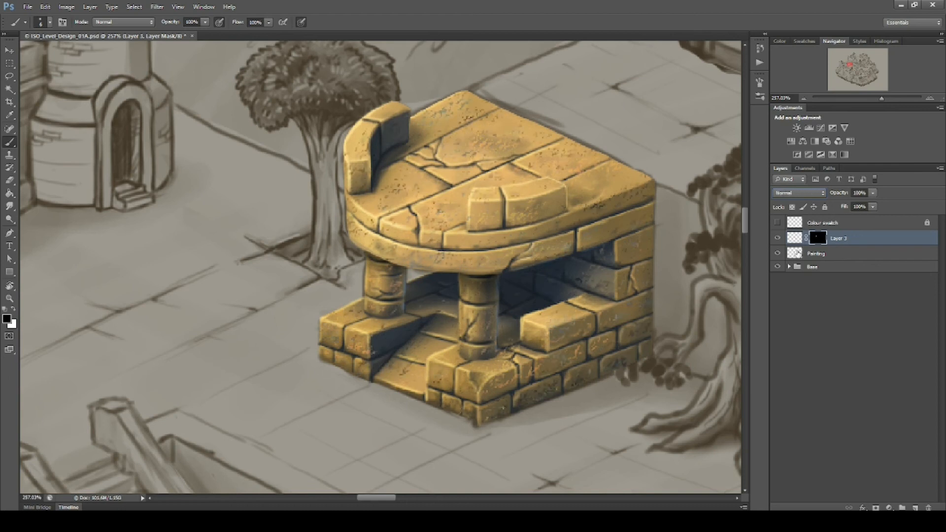
key(Down)
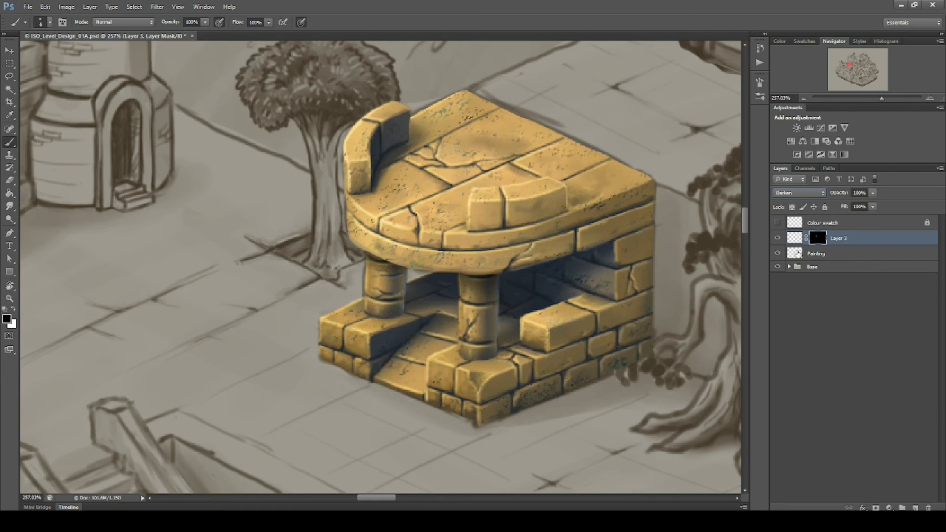
click(778, 238)
click(778, 239)
Reset Layer 3 to Normal and cycle through the blend modes from Dissolve to Luminosity to compare the texture
click(801, 194)
click(800, 203)
click(799, 194)
click(800, 204)
key(Down)
key(Down)
key(Down)
key(Down)
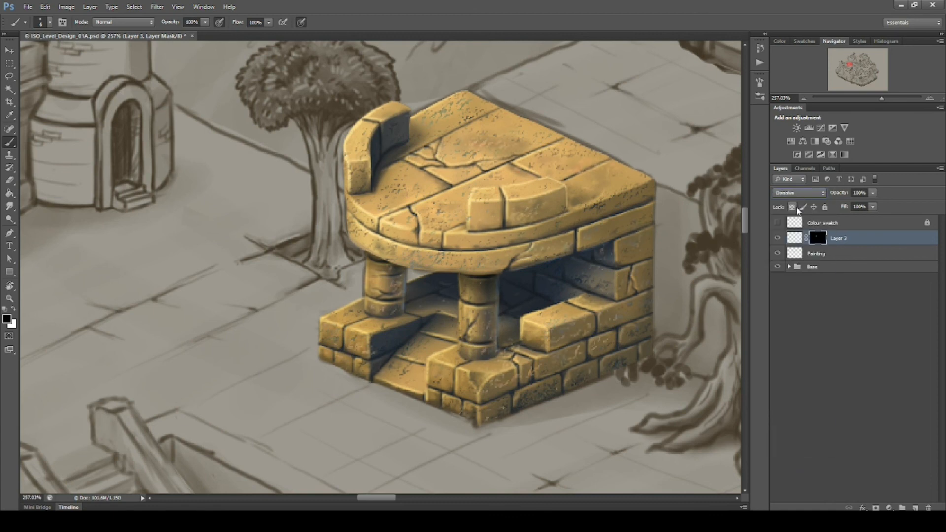
key(Down)
key(Down)
key(Down)
key(Down)
key(Down)
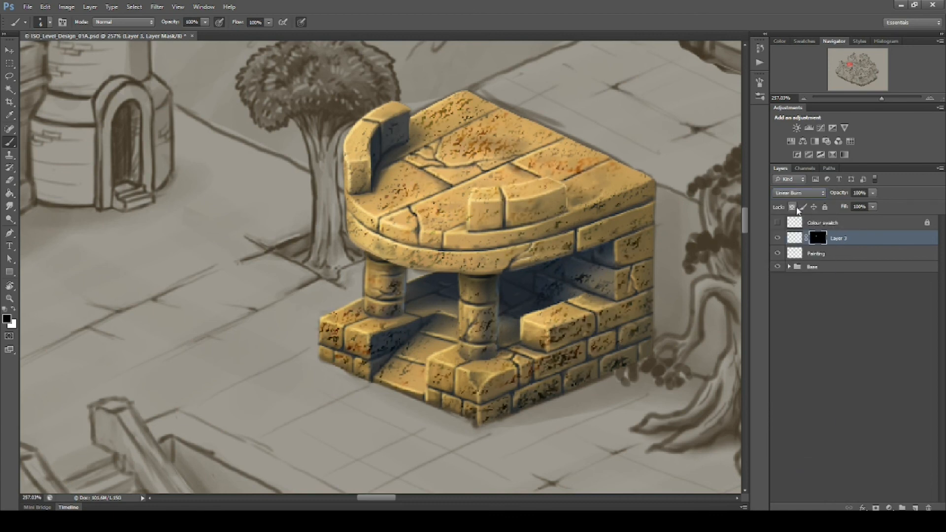
key(Down)
key(Down)
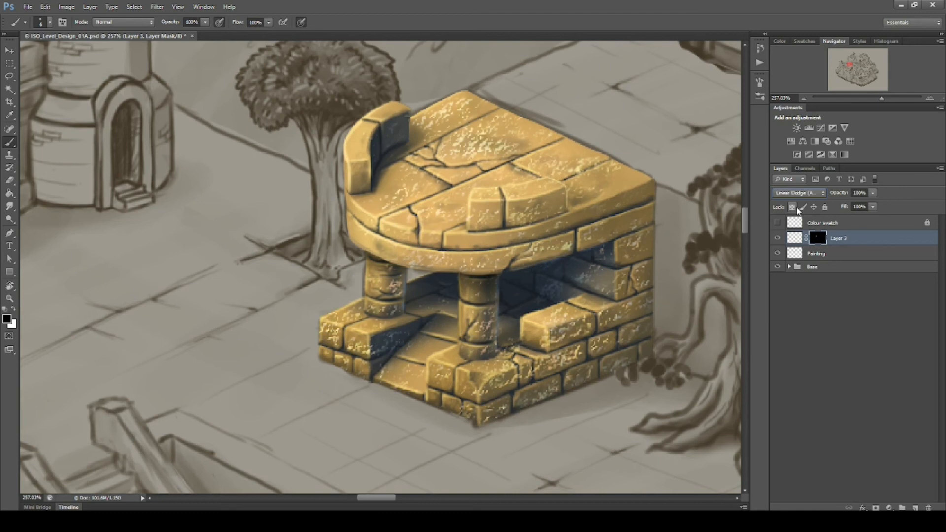
key(Down)
key(Down)
key(Down)
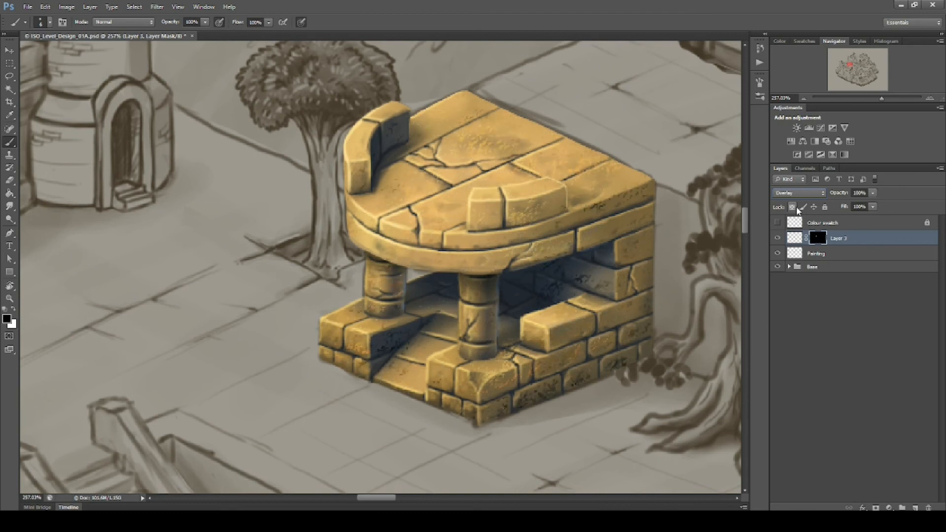
key(Down)
key(Down)
key(Down)
key(Down)
key(Down)
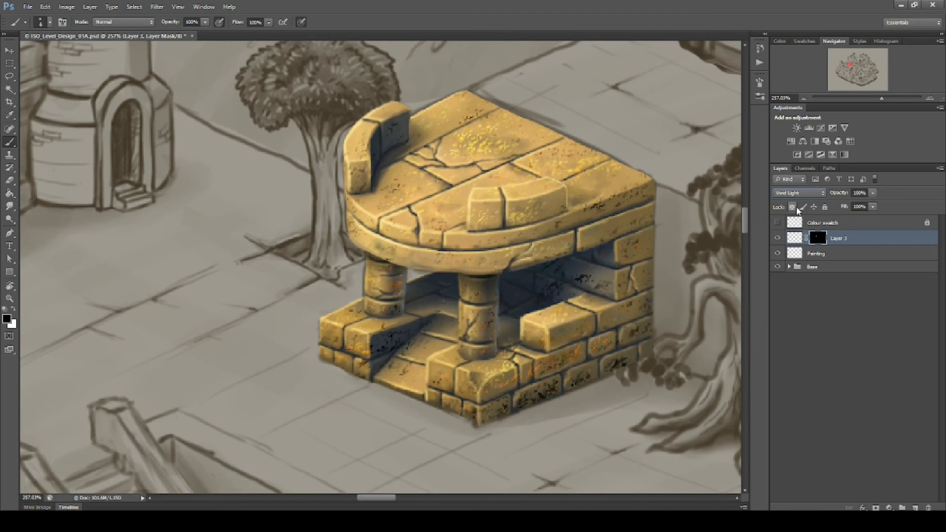
key(Down)
key(Down)
key(Down)
key(Down)
key(Down)
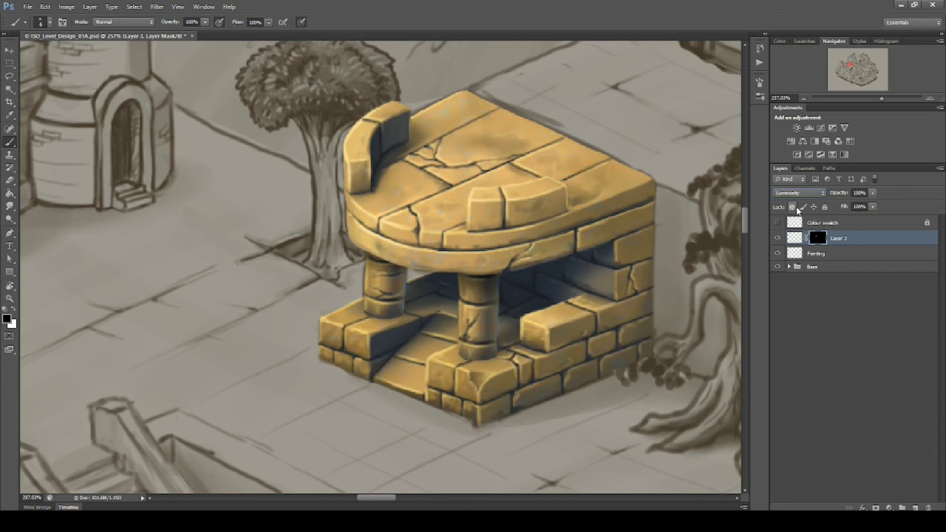
Compare darkening modes on Layer 3, set its blend mode to Overlay, and check it against the layer hidden
click(798, 193)
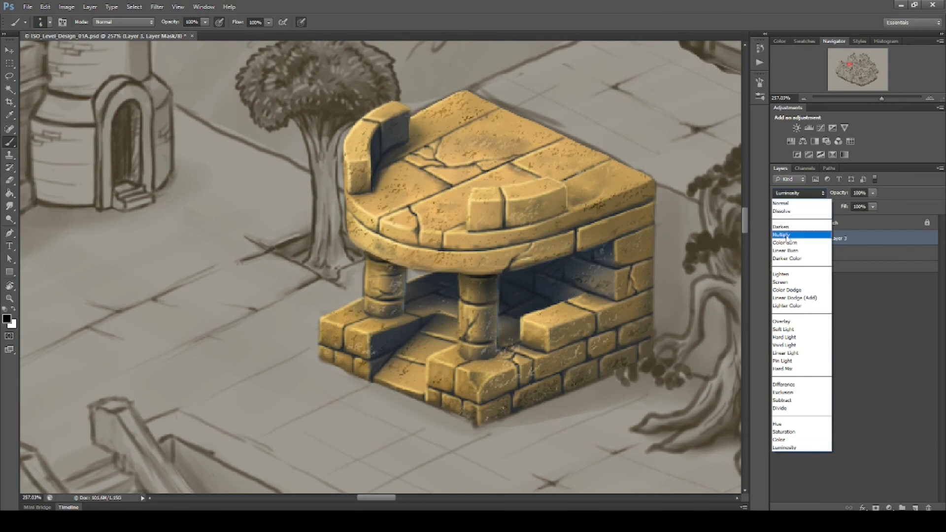
click(793, 231)
click(798, 192)
click(781, 227)
click(798, 193)
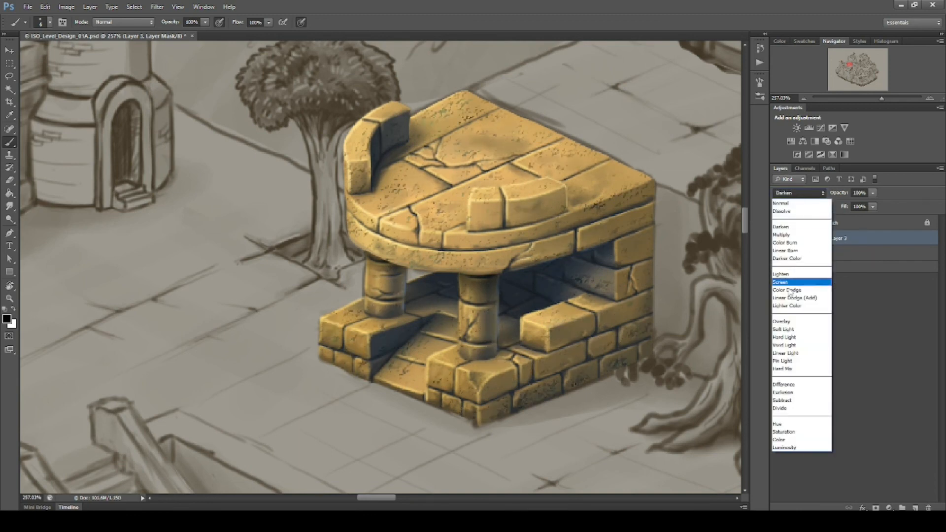
click(787, 323)
click(777, 238)
click(777, 239)
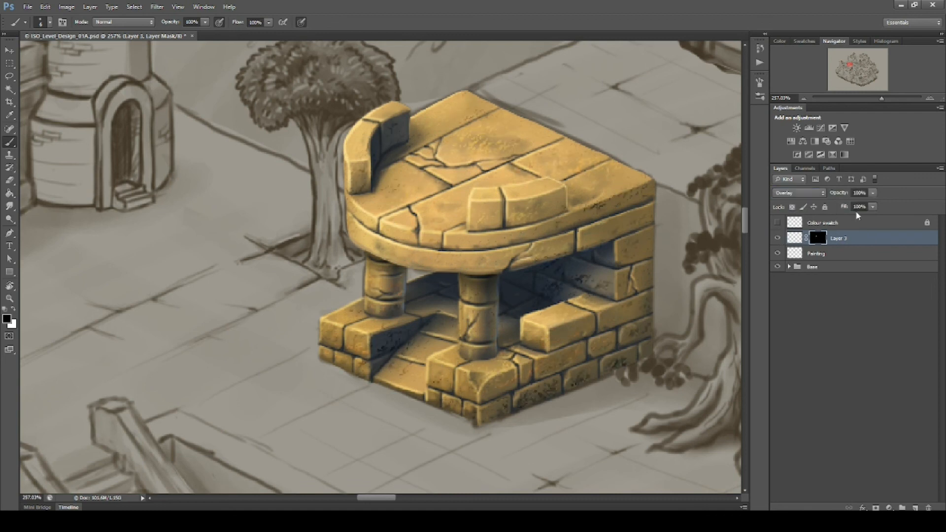
Lower Layer 3's fill to 52% and compare the painting with the texture hidden and shown
drag(844, 208, 842, 211)
click(778, 239)
click(778, 239)
Rename Layer 3 as "Texture" and add a new layer named "Moss" above it
double_click(840, 238)
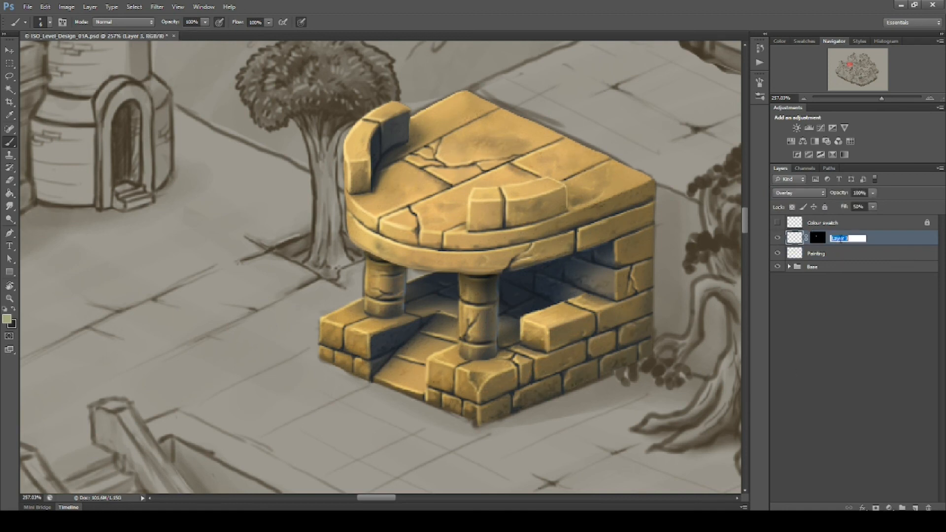
text(Texture)
key(Return)
key(ctrl+shift+n)
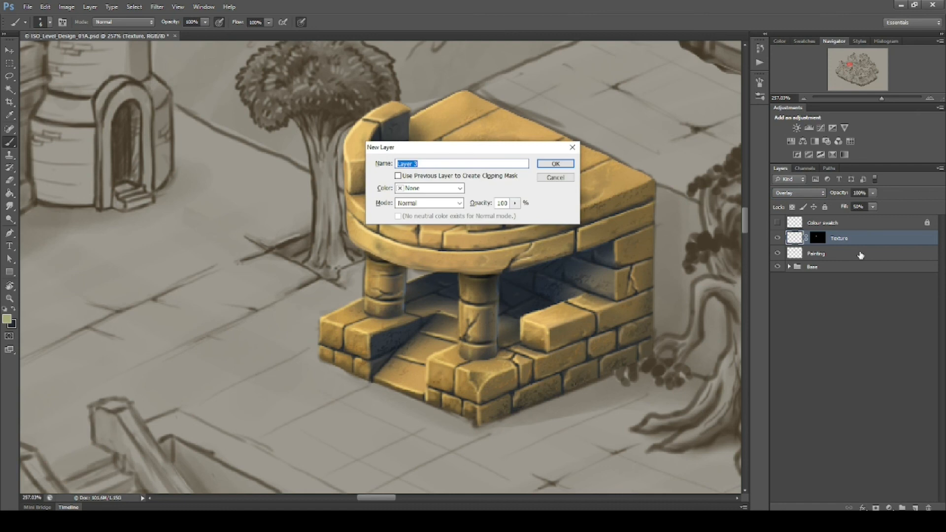
text(Moss)
key(Return)
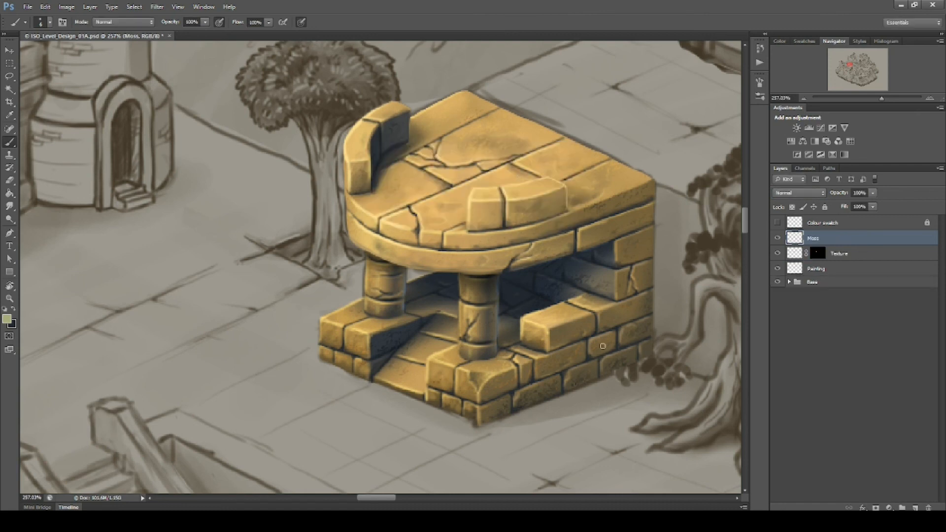
Choose a rough, textured brush preset for the moss and shrink it to about the size of one wall brick
click(760, 96)
drag(744, 111, 747, 285)
click(634, 202)
click(532, 412)
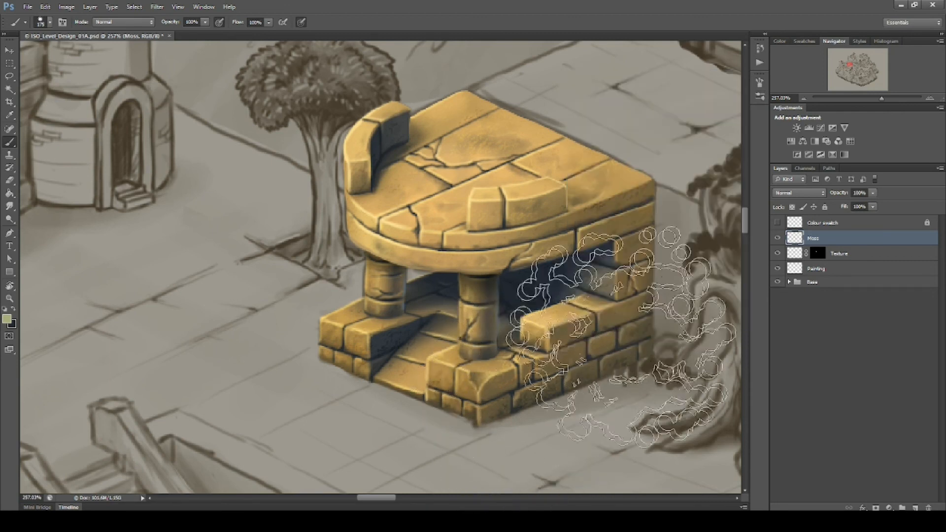
key(bracketleft)
key(bracketleft)
key(bracketleft)
key(bracketleft)
key(bracketleft)
key(bracketleft)
key(bracketleft)
key(bracketleft)
key(bracketleft)
key(bracketleft)
key(bracketleft)
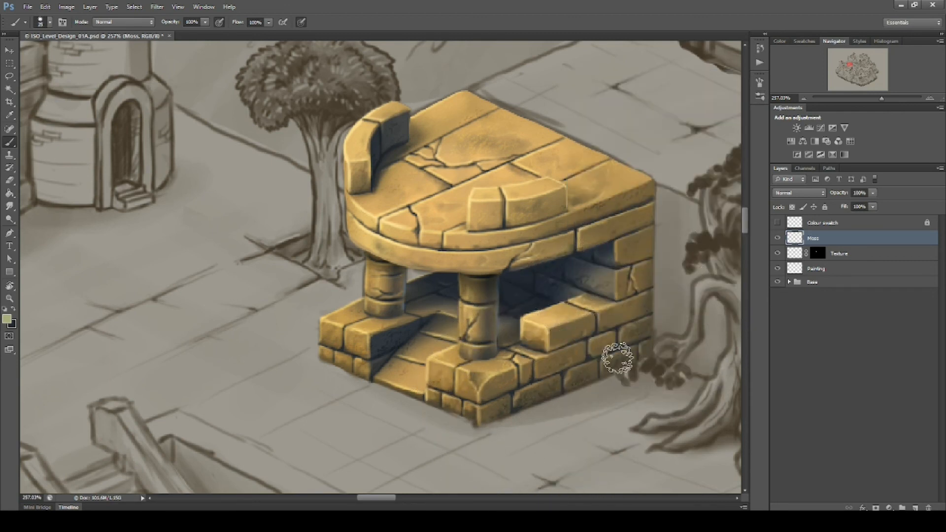
Choose a dark green and paint moss on the Moss layer along the building's lower bricks, side wall and column bases
click(7, 319)
click(729, 396)
click(753, 391)
click(732, 400)
click(842, 311)
mouse_move(615, 357)
mouse_down()
mouse_move(650, 346)
mouse_move(638, 327)
mouse_move(627, 354)
mouse_move(546, 404)
mouse_move(621, 386)
mouse_move(652, 356)
mouse_move(650, 319)
mouse_move(634, 337)
mouse_up()
click(7, 319)
click(711, 409)
click(709, 414)
click(842, 310)
mouse_move(593, 378)
mouse_down()
mouse_move(477, 415)
mouse_move(644, 340)
mouse_move(628, 322)
mouse_move(573, 389)
mouse_move(462, 421)
mouse_move(320, 343)
mouse_move(329, 329)
mouse_move(490, 393)
mouse_move(649, 292)
mouse_move(627, 354)
mouse_move(611, 371)
mouse_move(635, 376)
mouse_move(578, 392)
mouse_move(490, 392)
mouse_move(572, 357)
mouse_move(632, 309)
mouse_move(649, 269)
mouse_move(645, 288)
mouse_move(591, 281)
mouse_up()
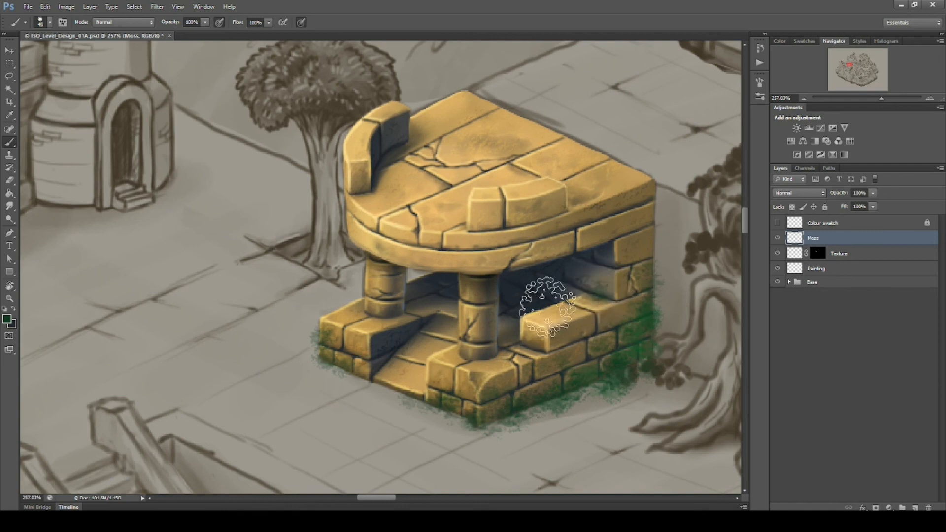
mouse_move(401, 313)
mouse_down()
mouse_move(499, 314)
mouse_move(492, 358)
mouse_move(494, 334)
mouse_move(494, 349)
mouse_move(466, 354)
mouse_up()
Pick a deeper green and shade the moss along the foot of the walls
key(n)
click(725, 421)
key(Return)
mouse_move(566, 391)
mouse_down()
mouse_move(641, 362)
mouse_move(579, 402)
mouse_move(607, 376)
mouse_move(579, 384)
mouse_move(644, 320)
mouse_move(652, 352)
mouse_move(642, 344)
mouse_move(505, 418)
mouse_move(446, 409)
mouse_move(520, 400)
mouse_move(606, 353)
mouse_move(648, 302)
mouse_move(653, 347)
mouse_move(634, 348)
mouse_move(622, 331)
mouse_move(627, 374)
mouse_move(602, 368)
mouse_move(554, 400)
mouse_move(436, 406)
mouse_move(323, 347)
mouse_up()
Switch to a bright green, enlarge the brush and dab moss highlights onto the side wall's lower bricks
key(n)
drag(710, 378, 707, 365)
drag(757, 411, 755, 403)
drag(714, 356, 707, 351)
click(848, 310)
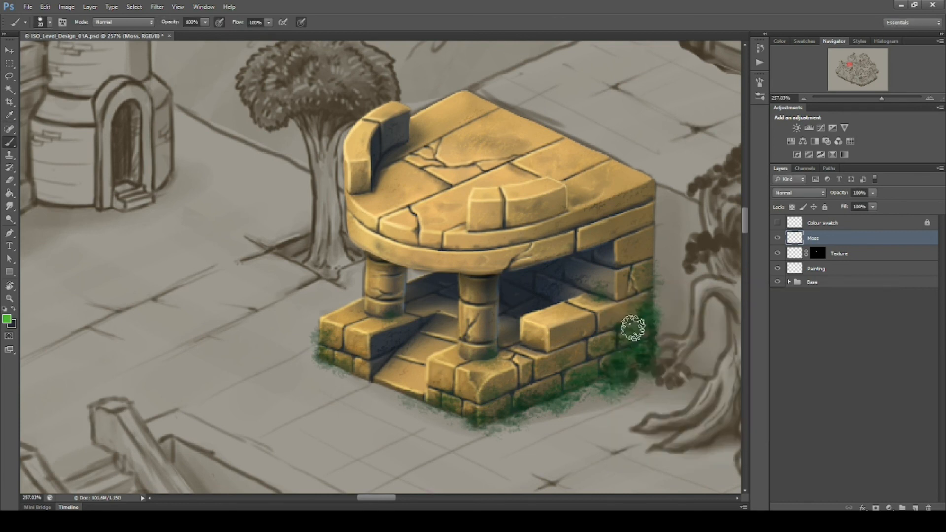
key(bracketright)
key(bracketright)
key(bracketright)
mouse_move(637, 323)
mouse_down()
mouse_move(598, 334)
mouse_move(553, 376)
mouse_up()
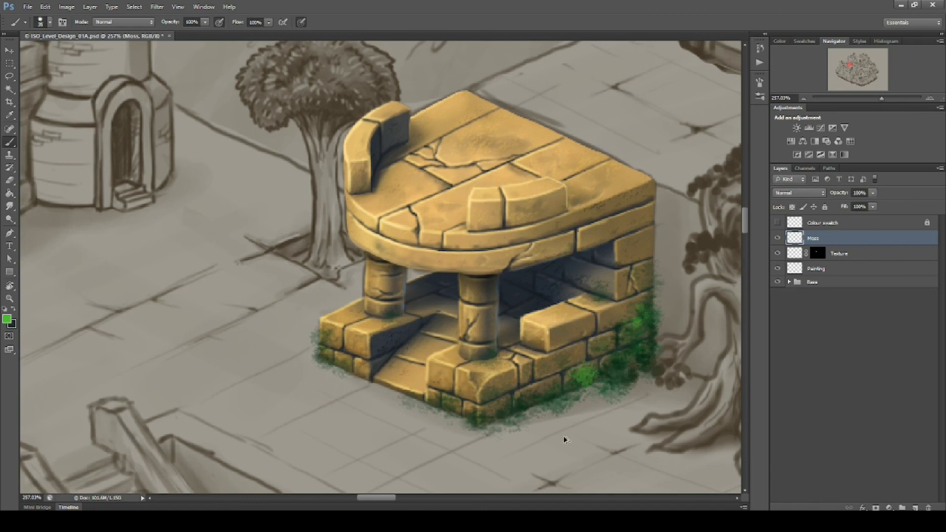
Check the brush dynamics and paint finer bright green moss patches over the lower bricks and column bases with a smaller brush
click(760, 82)
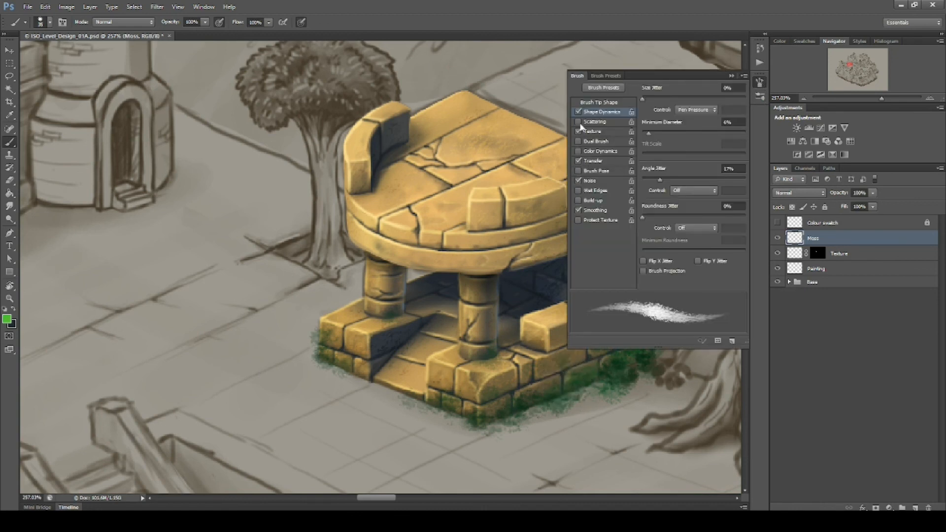
click(618, 393)
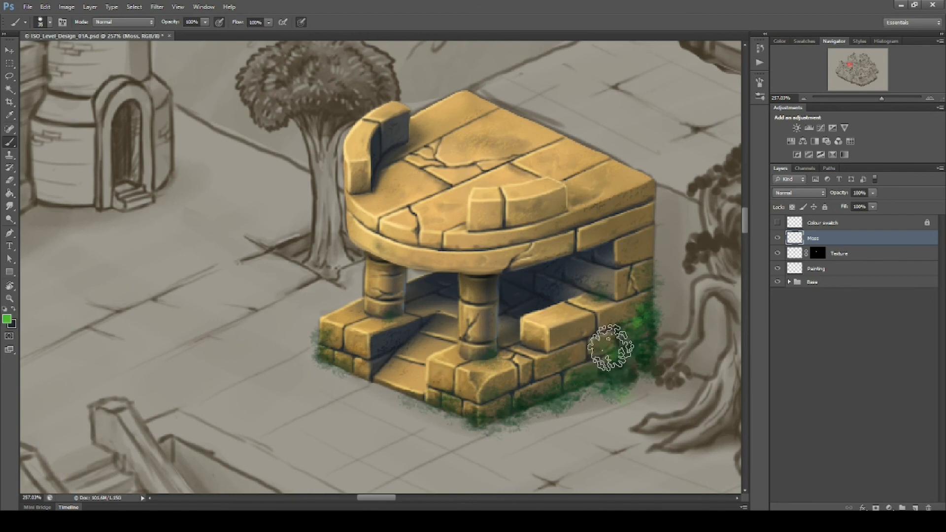
mouse_move(584, 354)
mouse_down()
mouse_move(573, 380)
mouse_move(633, 344)
mouse_move(562, 386)
mouse_move(456, 400)
mouse_move(322, 352)
mouse_move(316, 326)
mouse_move(342, 362)
mouse_move(385, 309)
mouse_move(367, 311)
mouse_move(506, 353)
mouse_move(480, 358)
mouse_move(491, 356)
mouse_move(451, 394)
mouse_move(510, 418)
mouse_move(571, 367)
mouse_move(601, 289)
mouse_move(639, 428)
mouse_up()
key(bracketleft)
key(bracketleft)
key(bracketleft)
key(bracketleft)
key(bracketleft)
key(bracketleft)
key(bracketleft)
mouse_move(609, 361)
mouse_down()
mouse_move(648, 380)
mouse_move(585, 327)
mouse_up()
Refine the moss on the column base and lower bricks, alternating between sampled dark and olive-green tones
alt+click(579, 250)
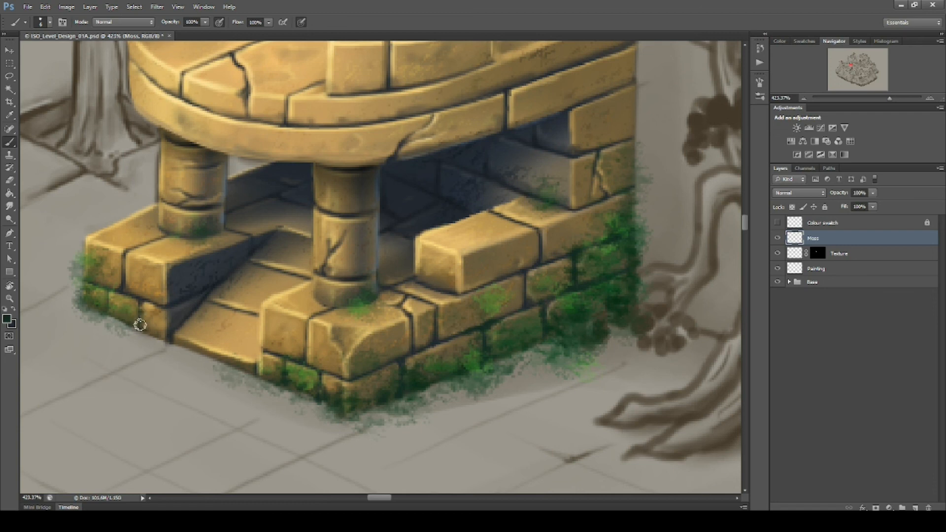
mouse_move(319, 301)
mouse_down()
mouse_move(367, 302)
mouse_move(373, 275)
mouse_move(353, 277)
mouse_up()
alt+click(313, 384)
key(x)
drag(502, 305, 489, 314)
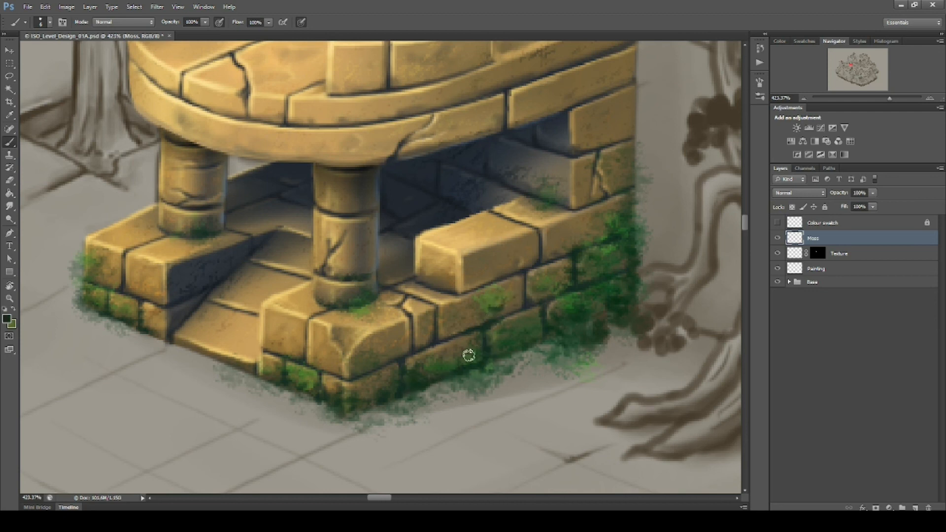
scroll(586, 282, up, 1)
key(x)
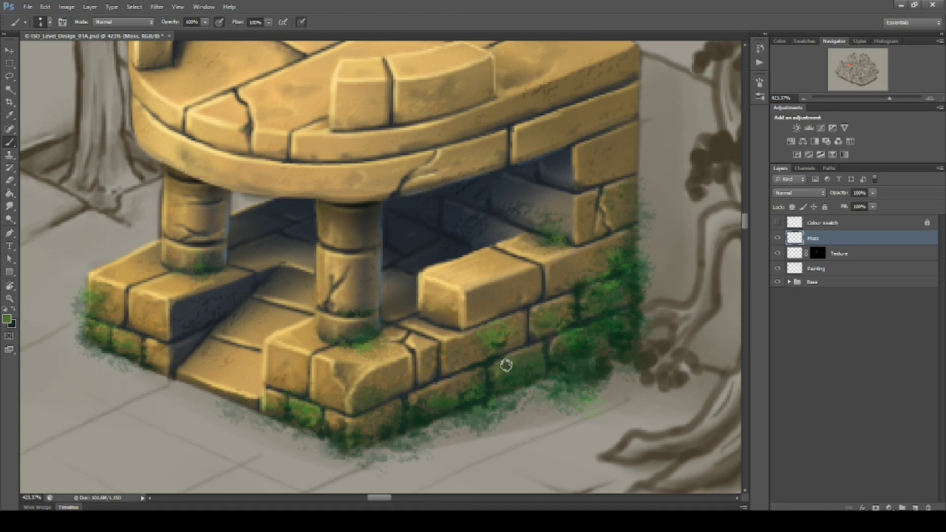
scroll(665, 389, down, 2)
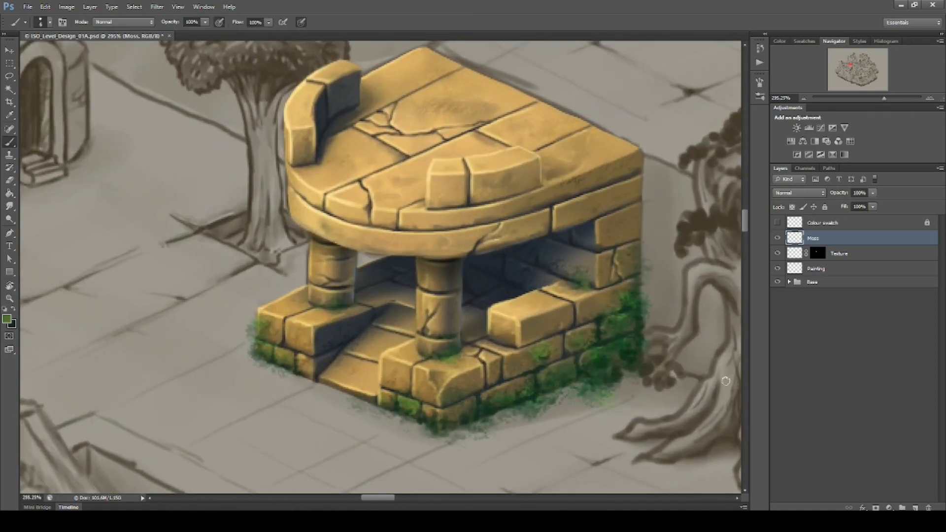
Erase the moss outside the building using the inverted outline of the Painting layer, deselect and save the document
key(e)
ctrl+click(794, 268)
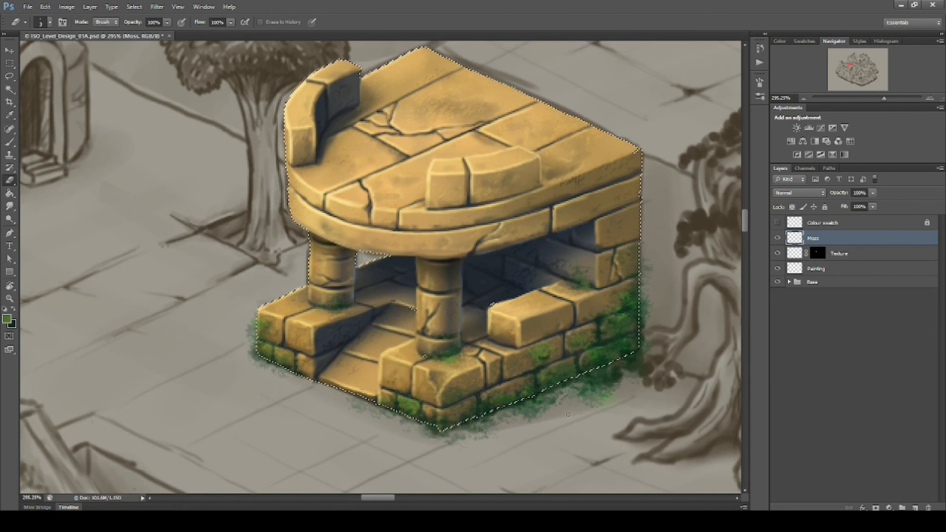
key(ctrl+shift+i)
mouse_move(468, 439)
mouse_down()
mouse_move(494, 439)
mouse_move(648, 361)
mouse_move(652, 289)
mouse_up()
mouse_move(434, 444)
mouse_down()
mouse_move(356, 418)
mouse_move(238, 338)
mouse_up()
key(ctrl+d)
key(ctrl+s)
Compare the building with the Moss layer hidden and shown
drag(635, 390, 617, 393)
click(777, 238)
click(777, 238)
drag(661, 315, 648, 339)
click(778, 238)
click(777, 237)
click(777, 238)
click(777, 238)
click(777, 238)
click(777, 238)
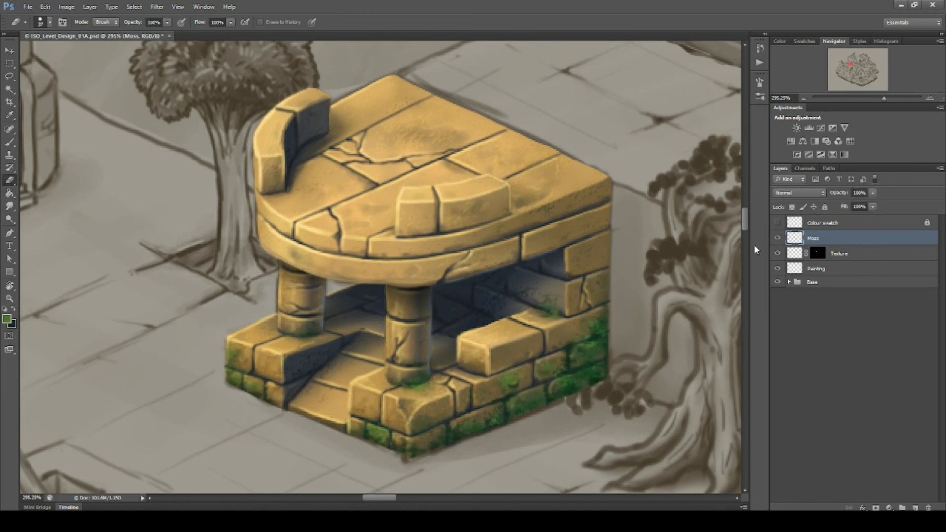
Add a new layer named "Dirt" above the Texture layer and hide the Moss layer
click(858, 255)
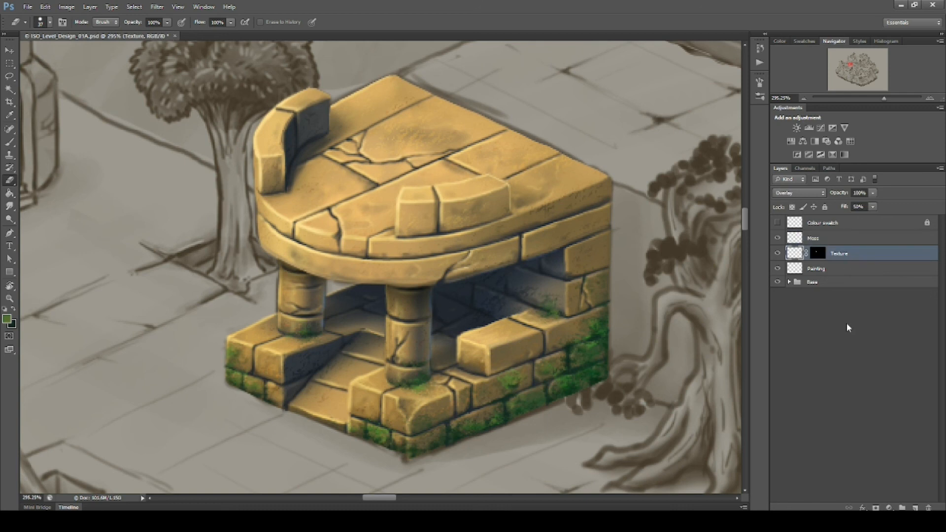
key(ctrl+shift+n)
text(Dirt)
key(Return)
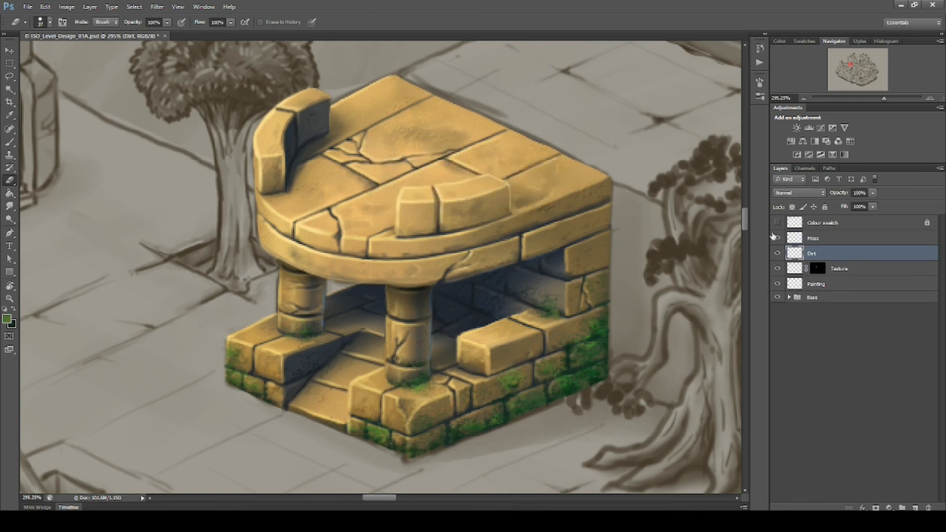
click(778, 238)
Choose a rough textured brush preset, shrink it and sample a dark brown from the lower brickwork
key(b)
click(759, 96)
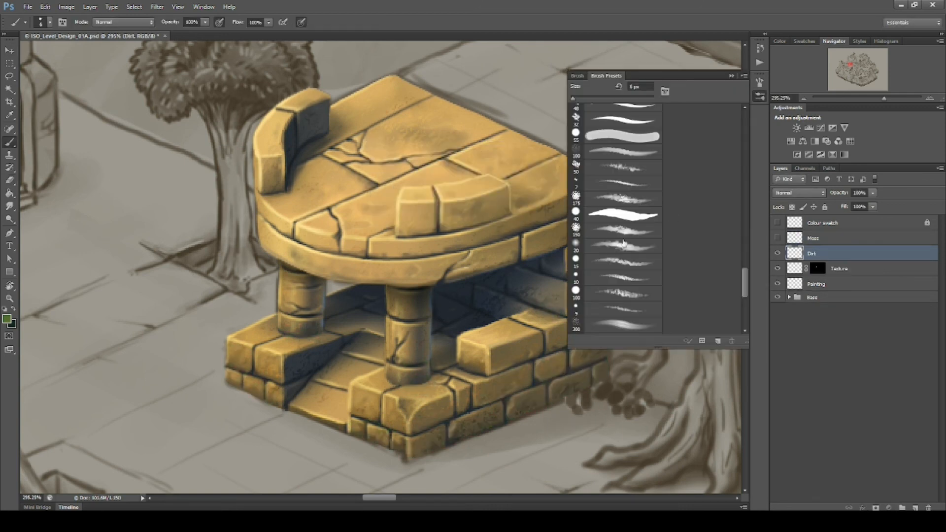
drag(746, 282, 744, 311)
click(635, 297)
click(592, 356)
key(bracketleft)
key(bracketleft)
key(bracketleft)
key(bracketleft)
key(bracketleft)
key(bracketleft)
key(bracketleft)
key(bracketleft)
key(bracketleft)
key(bracketleft)
key(bracketleft)
alt+click(498, 412)
key(bracketleft)
key(bracketleft)
key(bracketleft)
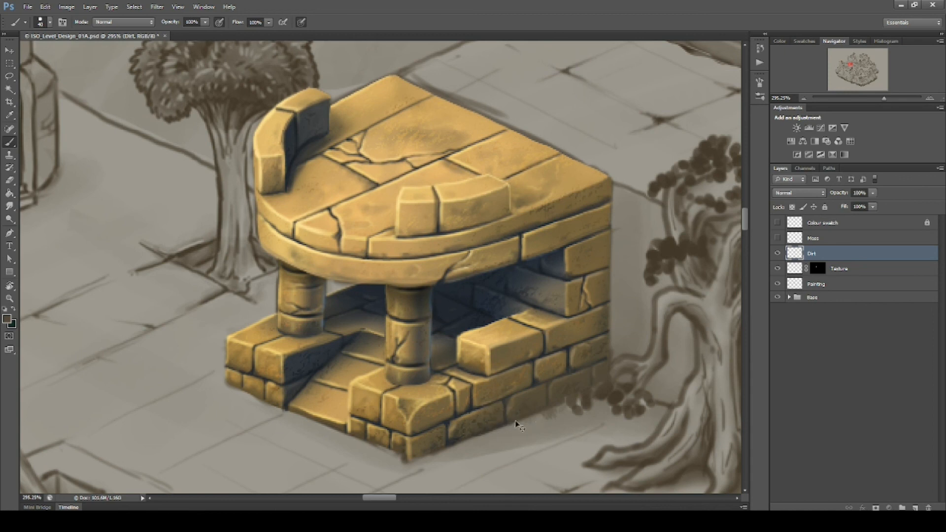
Set the Dirt layer's blend mode to Multiply and paint dark grime along the building's lower bricks
click(798, 193)
click(781, 235)
mouse_move(586, 394)
mouse_down()
mouse_move(612, 327)
mouse_move(553, 395)
mouse_move(510, 397)
mouse_move(401, 446)
mouse_move(310, 423)
mouse_move(209, 358)
mouse_up()
mouse_move(473, 443)
mouse_down()
mouse_move(416, 413)
mouse_move(428, 351)
mouse_move(401, 377)
mouse_move(414, 332)
mouse_move(399, 372)
mouse_move(411, 375)
mouse_move(280, 326)
mouse_move(298, 310)
mouse_up()
Enlarge the brush, lower its opacity to 20% and soften the dirt around the foot of the building
key(bracketright)
key(bracketright)
key(bracketright)
key(bracketright)
key(bracketright)
key(bracketright)
key(2)
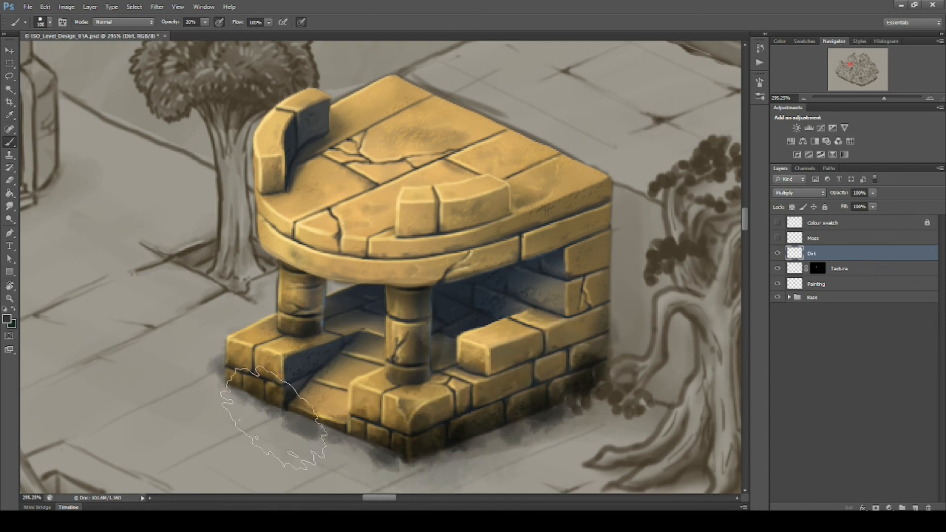
Shrink the brush and paint thin grime streaks running down the curved upper ledge
key(bracketleft)
key(bracketleft)
key(bracketleft)
key(bracketleft)
key(bracketleft)
key(bracketleft)
key(bracketleft)
key(bracketleft)
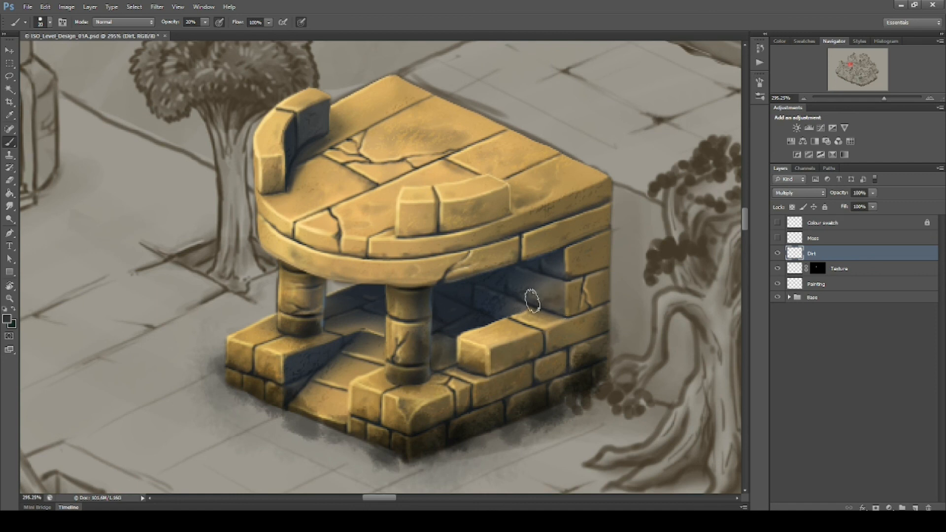
key(bracketleft)
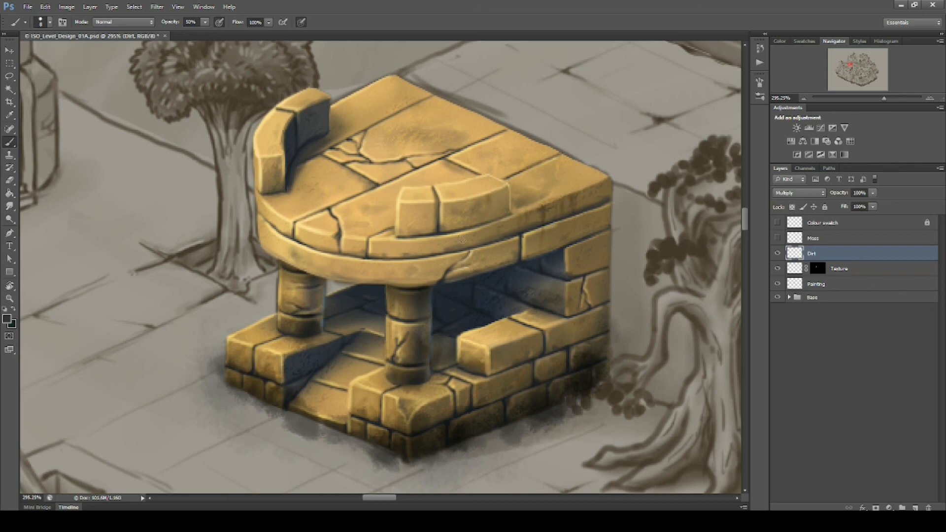
drag(506, 217, 440, 235)
mouse_move(440, 235)
mouse_down()
mouse_move(438, 251)
mouse_move(401, 236)
mouse_up()
drag(402, 237, 401, 256)
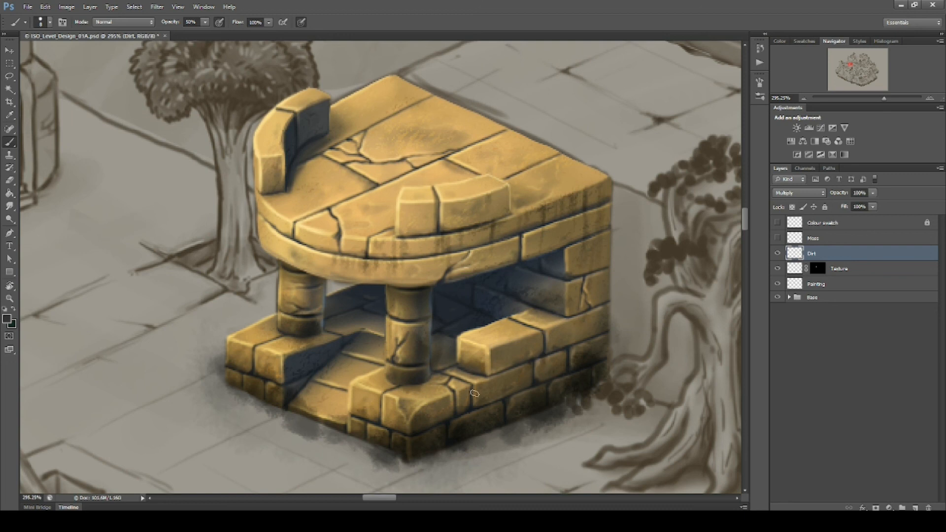
Deepen the dirt along the base bricks and lower side wall, enlarging the brush for broader coverage
drag(235, 386, 224, 349)
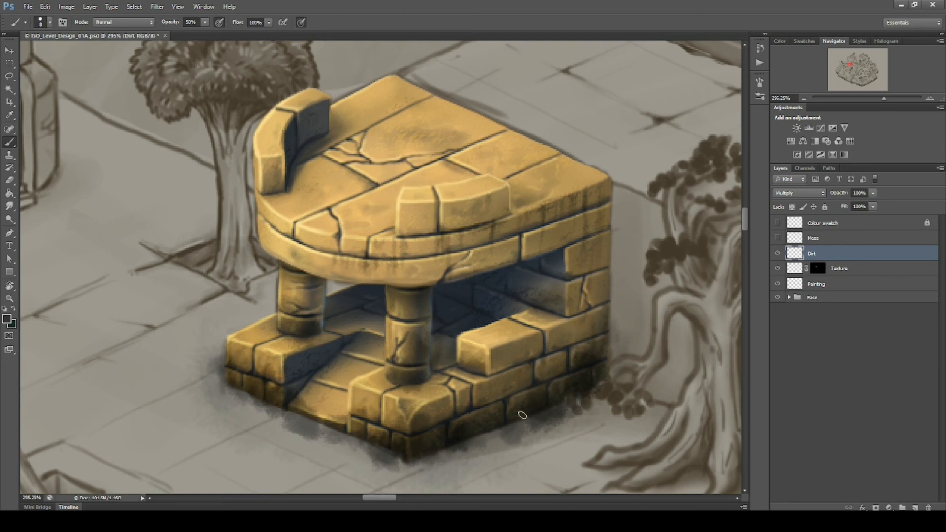
key(])
key(])
key(])
key(])
key(])
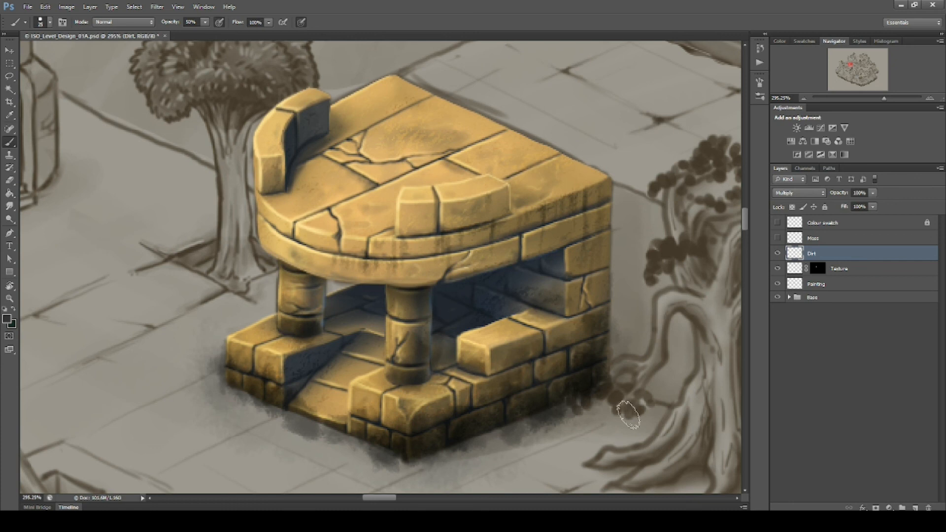
Erase the dirt outside the building using the inverted outline of the Painting layer, save the document and deselect
ctrl+click(794, 283)
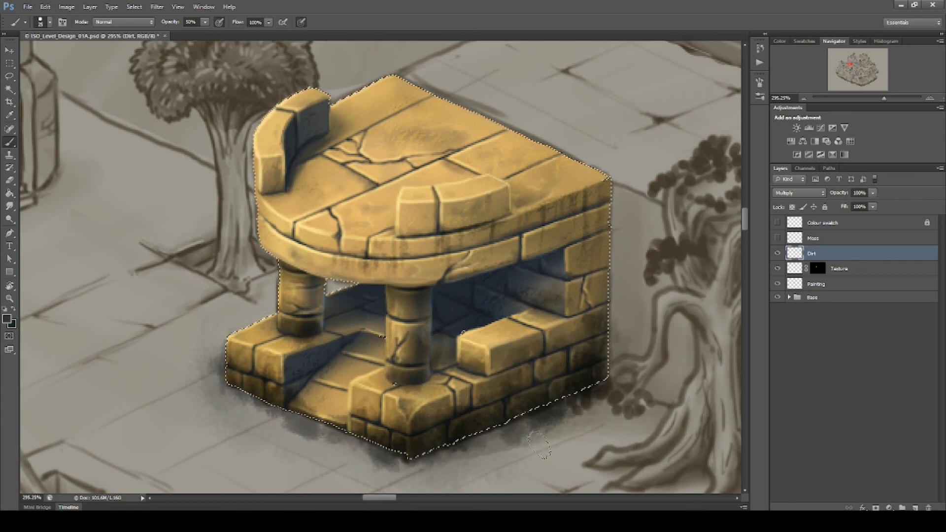
click(134, 6)
click(148, 139)
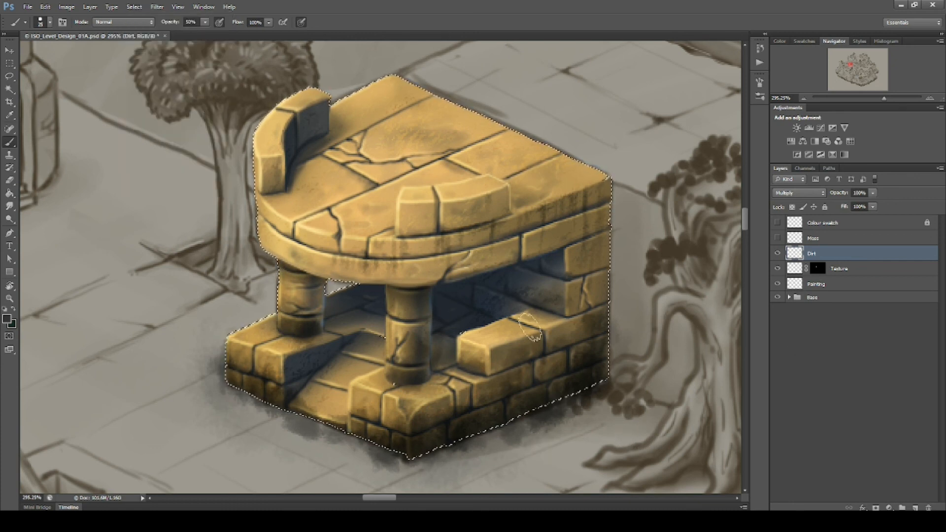
key(e)
drag(540, 434, 626, 309)
drag(627, 242, 649, 201)
mouse_move(405, 420)
mouse_down()
mouse_move(217, 308)
mouse_move(246, 294)
mouse_up()
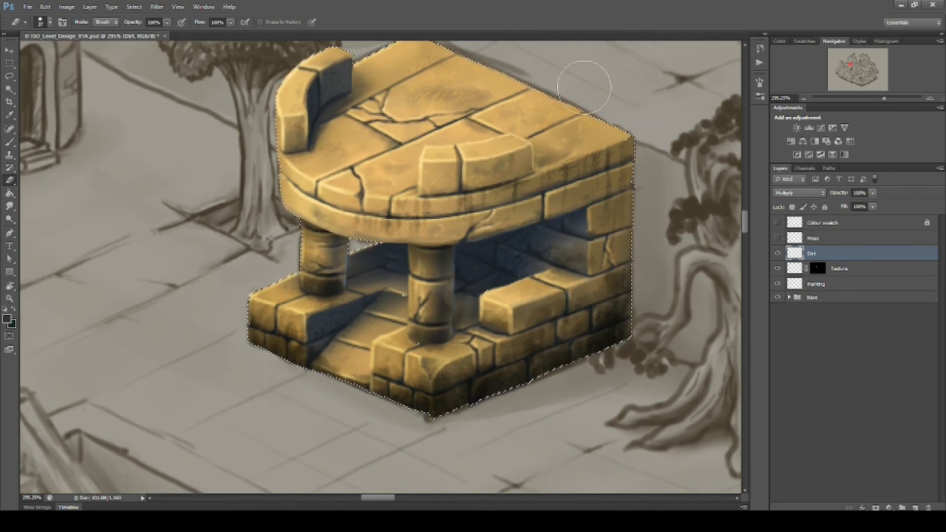
key(ctrl+s)
key(ctrl+d)
Lower the Dirt layer's fill to 62%, comparing it hidden and shown, and make the Moss layer visible again
drag(641, 391, 615, 402)
click(779, 253)
click(778, 253)
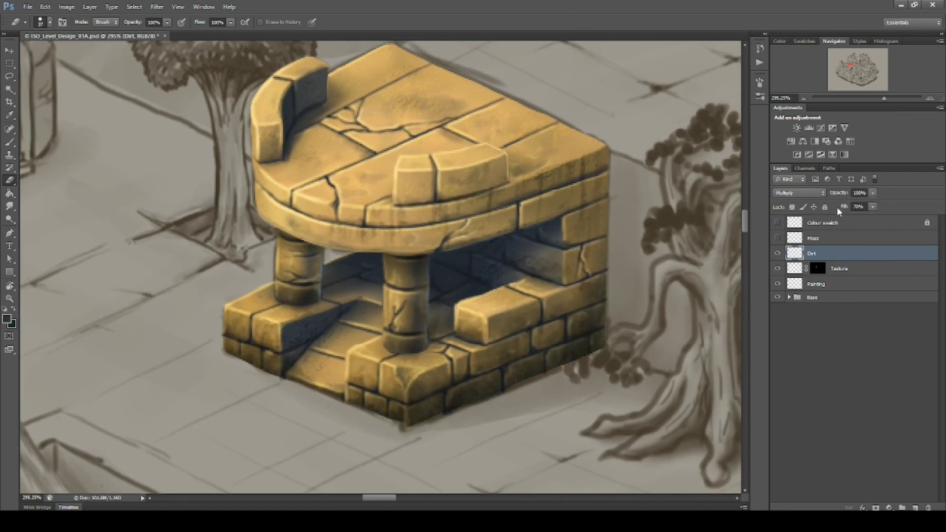
click(777, 254)
click(778, 254)
click(777, 255)
click(777, 254)
click(777, 254)
click(778, 254)
click(778, 254)
click(777, 254)
click(778, 239)
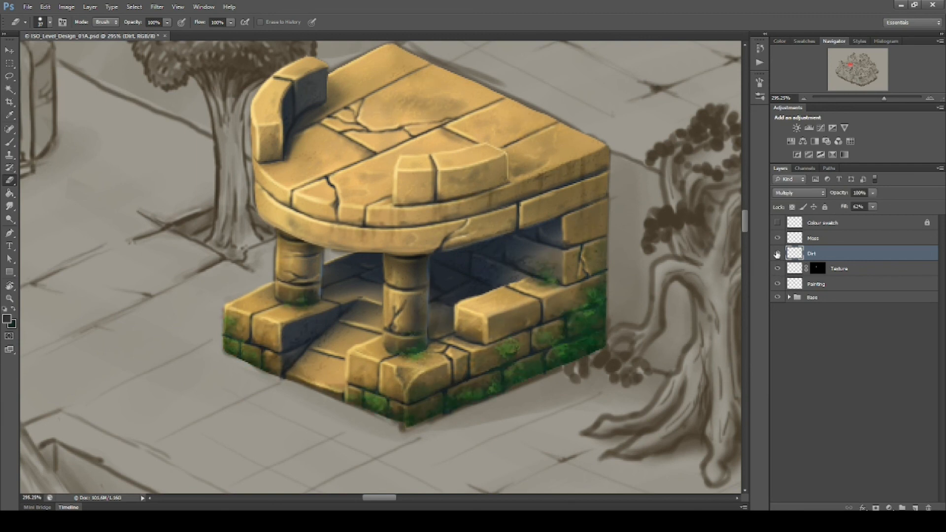
Compare the building with the Dirt layer hidden and shown to judge the strength of the grime
click(778, 254)
click(778, 255)
click(777, 254)
click(778, 254)
click(777, 254)
click(777, 254)
drag(690, 341, 639, 422)
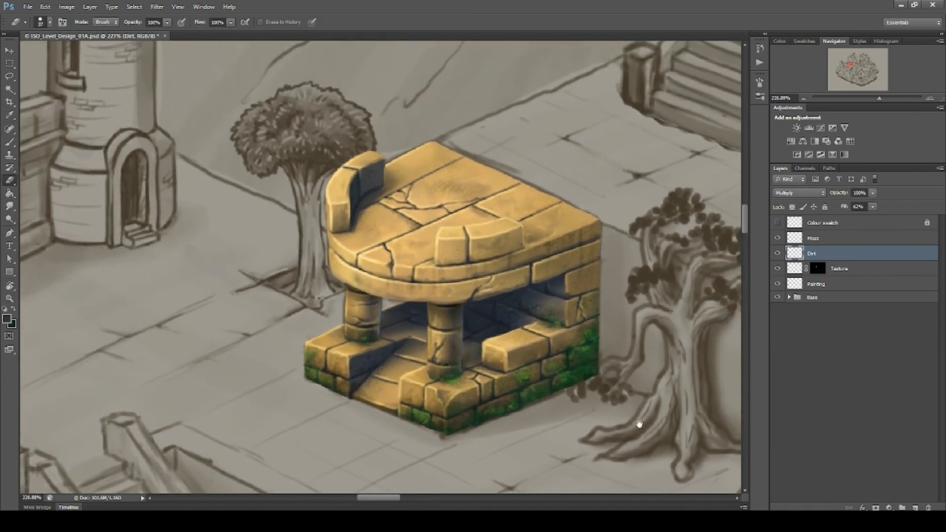
drag(632, 338, 585, 322)
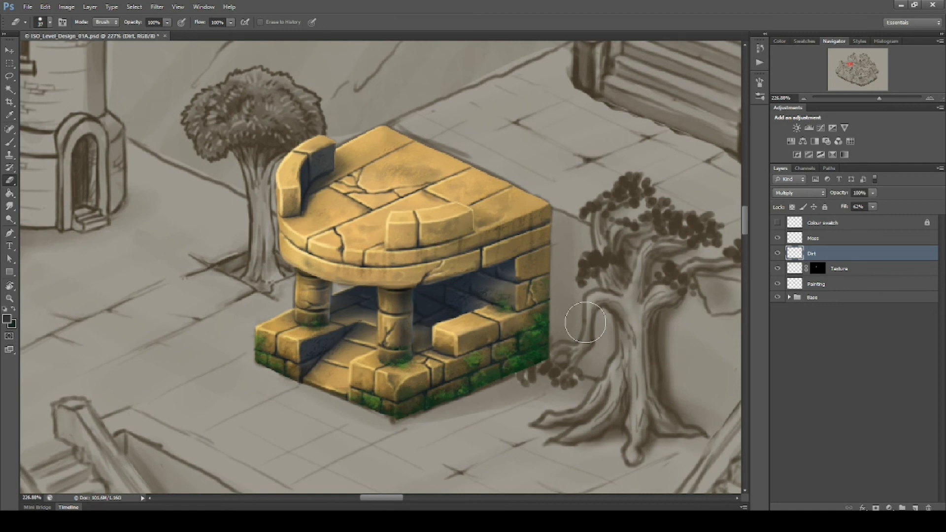
Add a Color Balance adjustment clipped to the Painting layer and shift its midtones toward magenta and blue
click(840, 284)
click(889, 508)
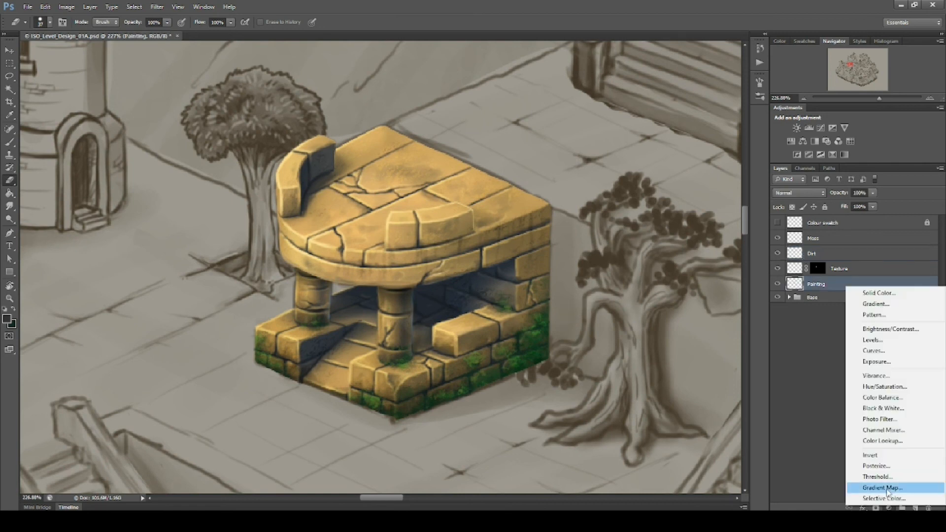
click(882, 398)
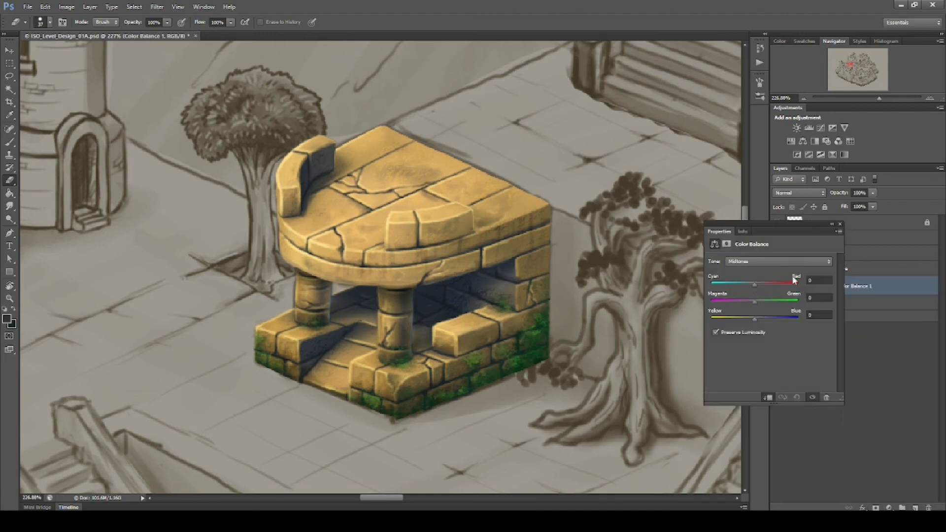
drag(737, 284, 746, 305)
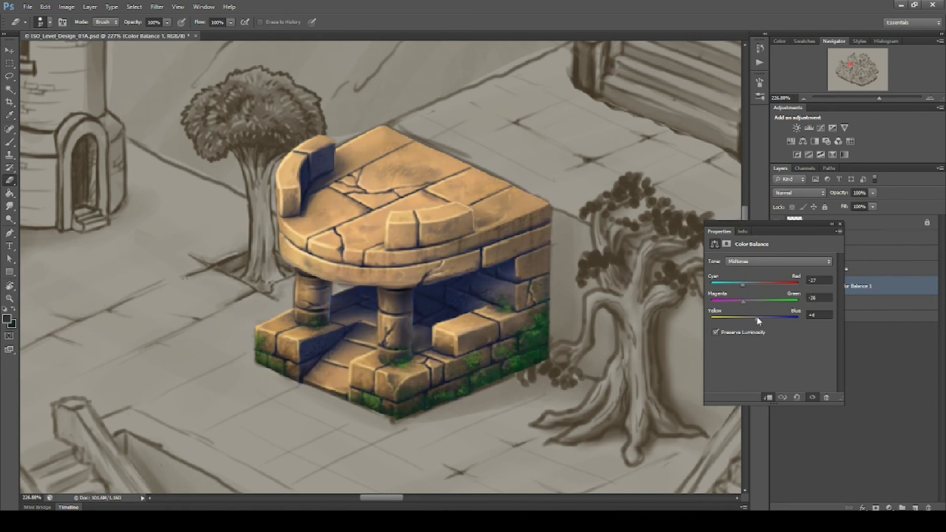
drag(764, 317, 763, 318)
drag(742, 285, 752, 284)
Set the Color Balance highlights to -4, +7, -15 and the shadows to -11, +12, +26
click(750, 261)
click(749, 288)
drag(754, 319, 747, 319)
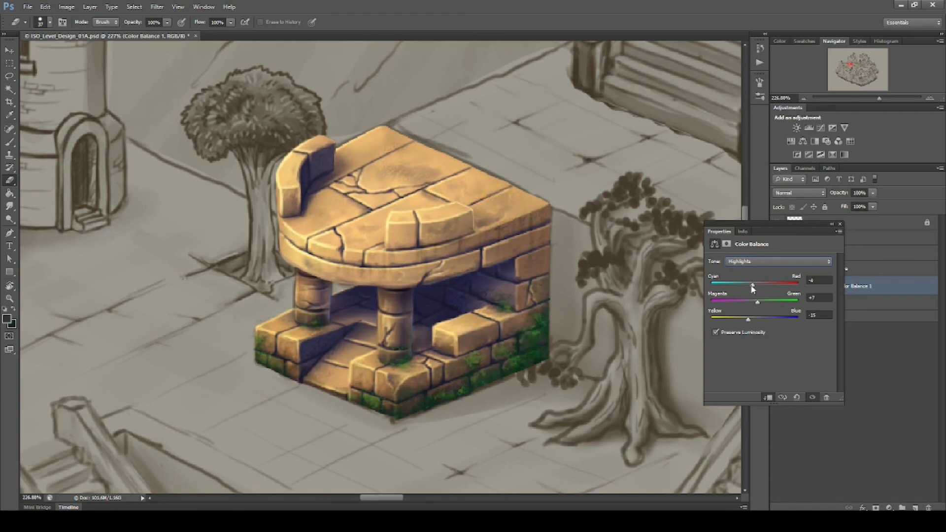
click(750, 261)
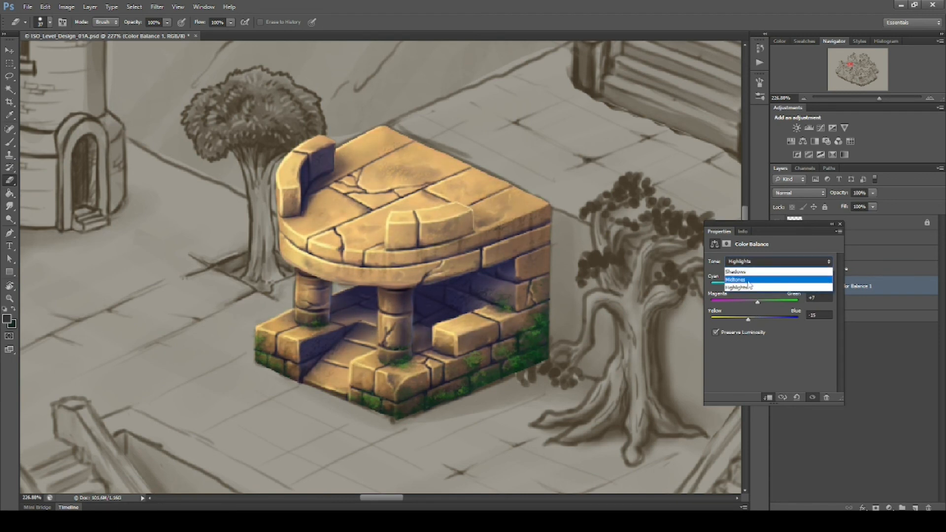
click(737, 272)
drag(754, 319, 759, 301)
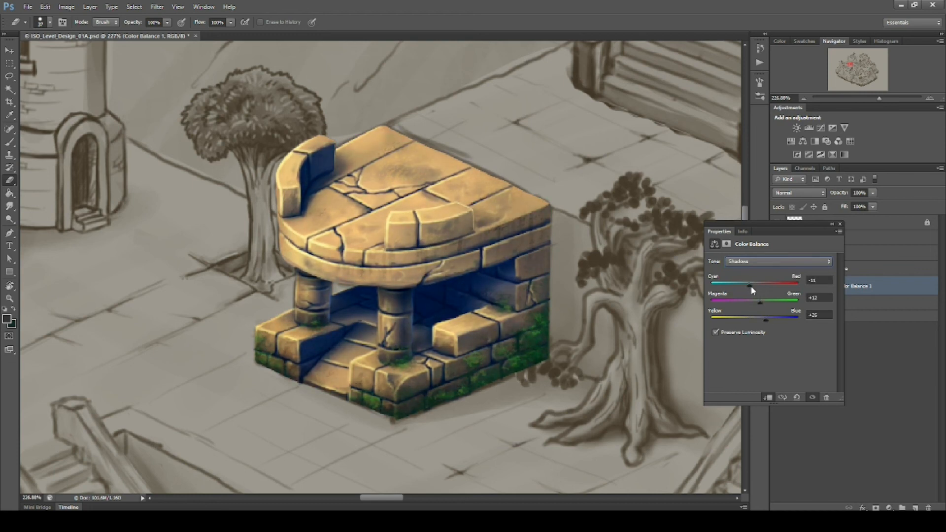
click(804, 430)
Compare the painting with and without the Color Balance adjustment and lower that layer's fill to 52%
click(778, 286)
click(778, 286)
click(781, 287)
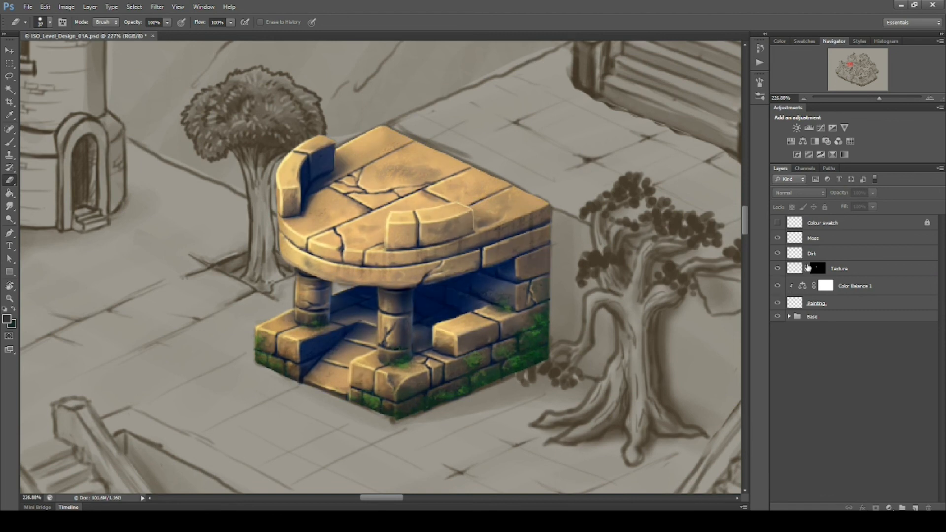
click(871, 284)
drag(845, 208, 841, 209)
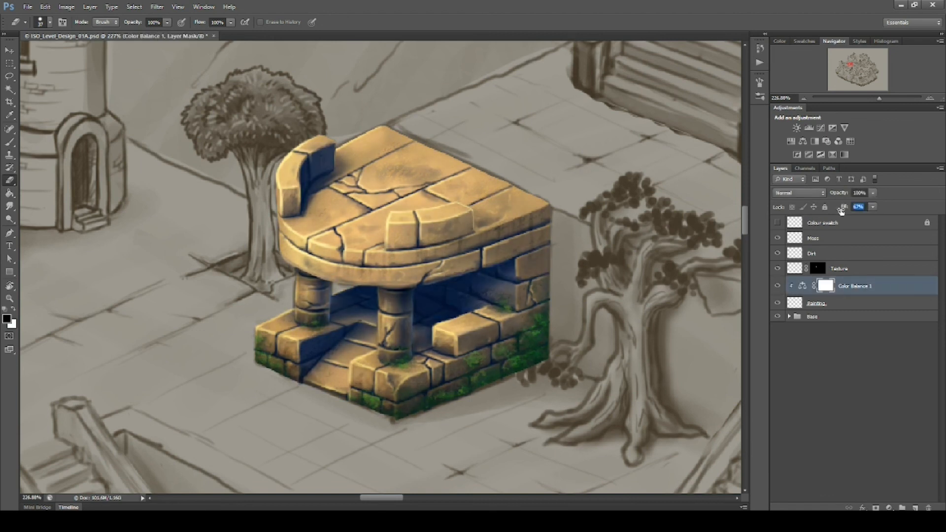
Check the softened Color Balance adjustment by hiding and showing it repeatedly, and save the document
click(778, 287)
click(778, 287)
click(777, 287)
click(778, 287)
click(778, 286)
click(778, 287)
click(778, 287)
click(778, 287)
key(ctrl+s)
Examine the painted building in the context of the whole isometric level, with the full canvas fitted in view
drag(639, 340, 577, 332)
scroll(616, 374, down, 6)
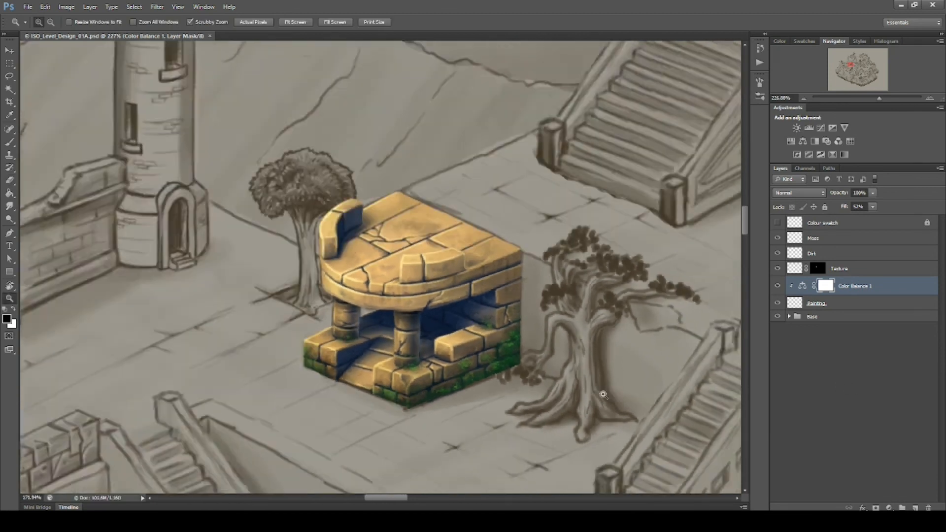
drag(661, 412, 507, 327)
drag(603, 359, 551, 362)
drag(648, 386, 465, 348)
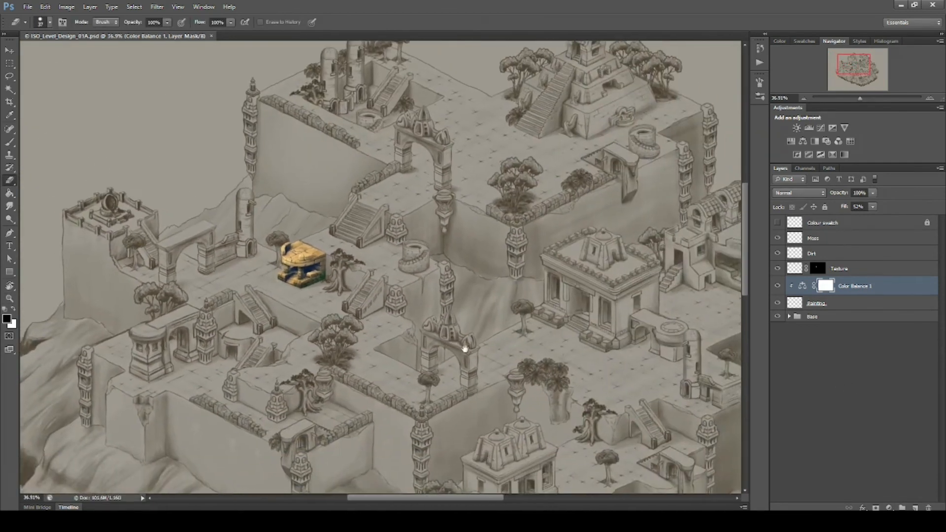
key(ctrl+0)
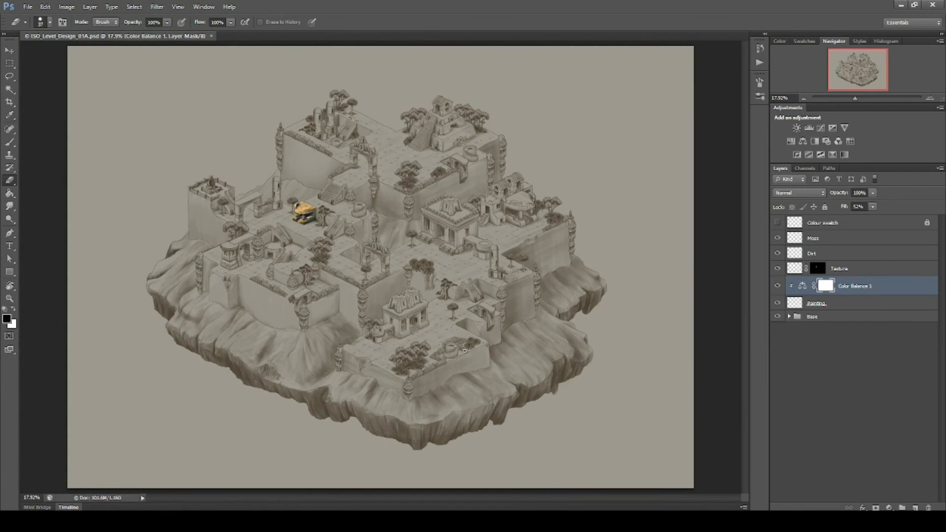